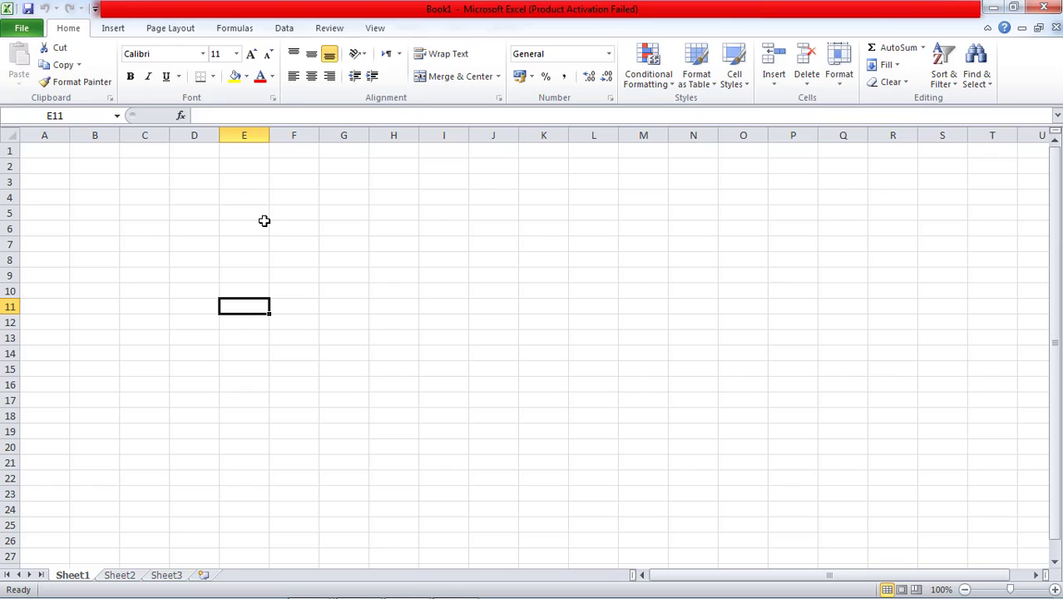
pyautogui.click(242, 217)
pyautogui.click(252, 271)
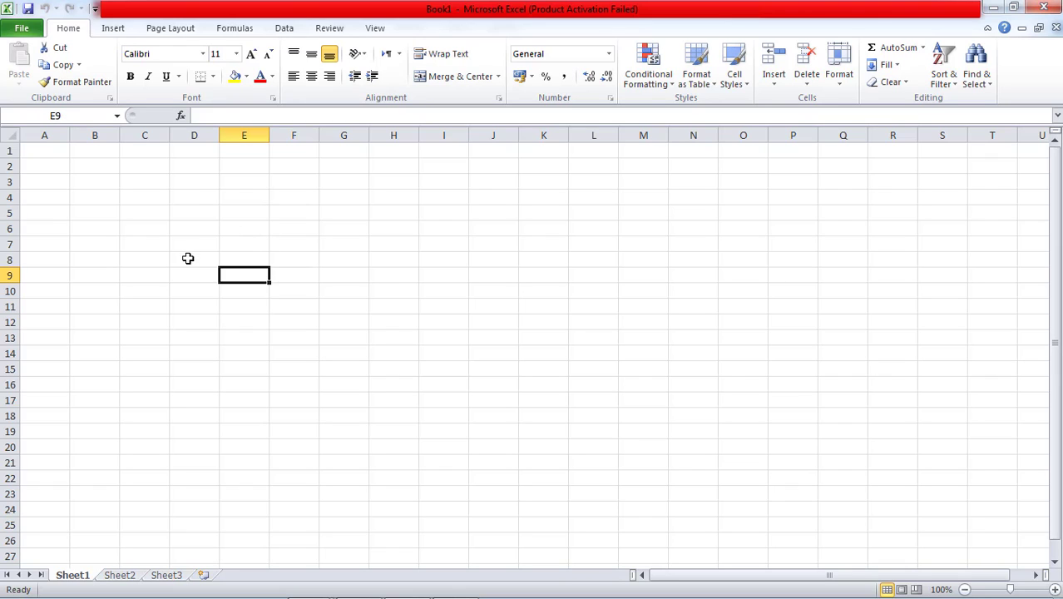
pyautogui.click(187, 258)
pyautogui.click(164, 234)
pyautogui.click(114, 213)
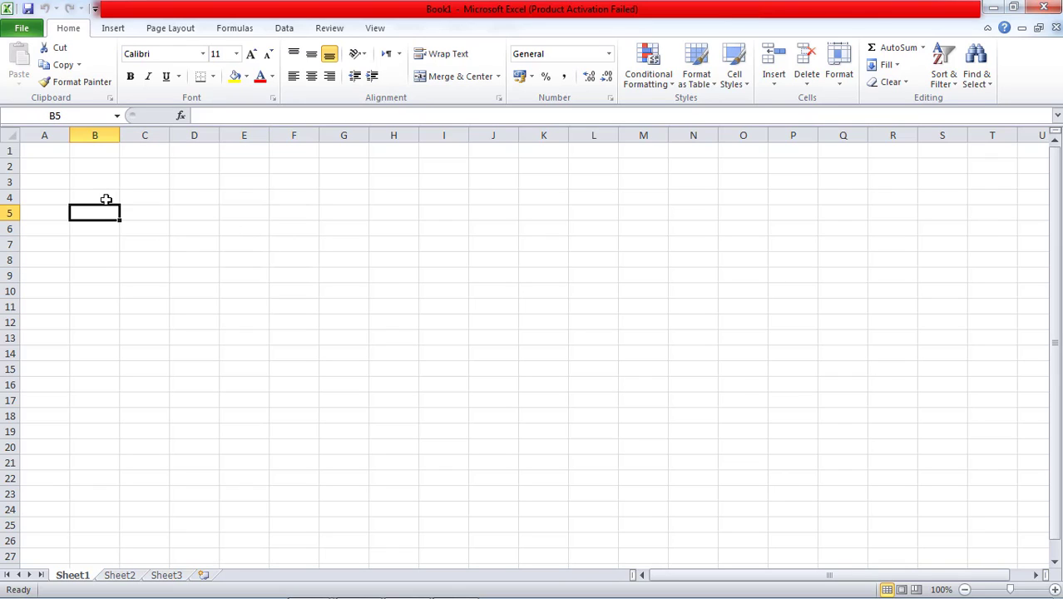
pyautogui.click(7, 212)
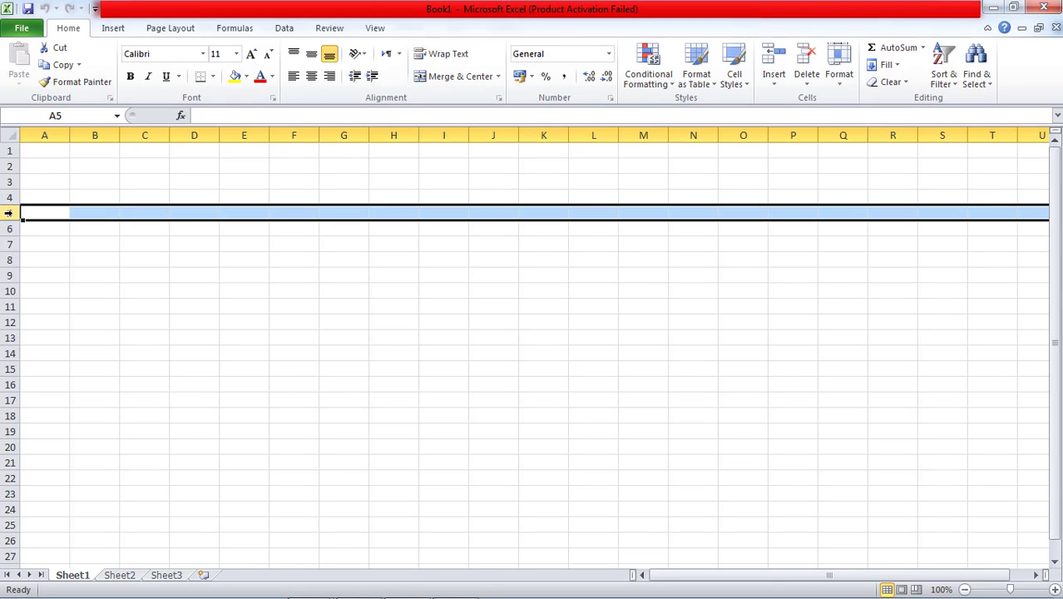
pyautogui.click(56, 136)
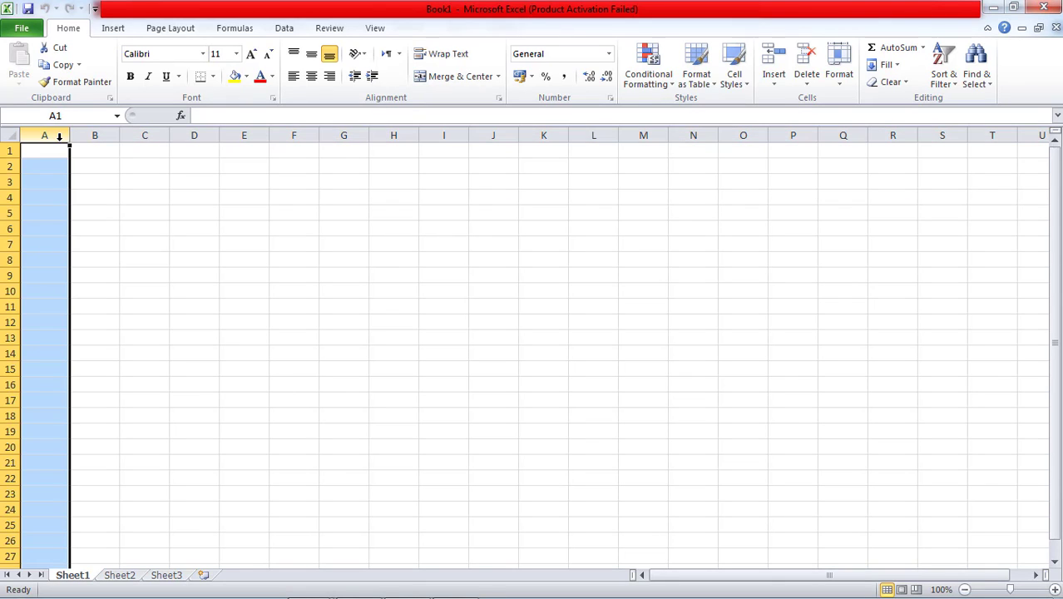
pyautogui.click(236, 118)
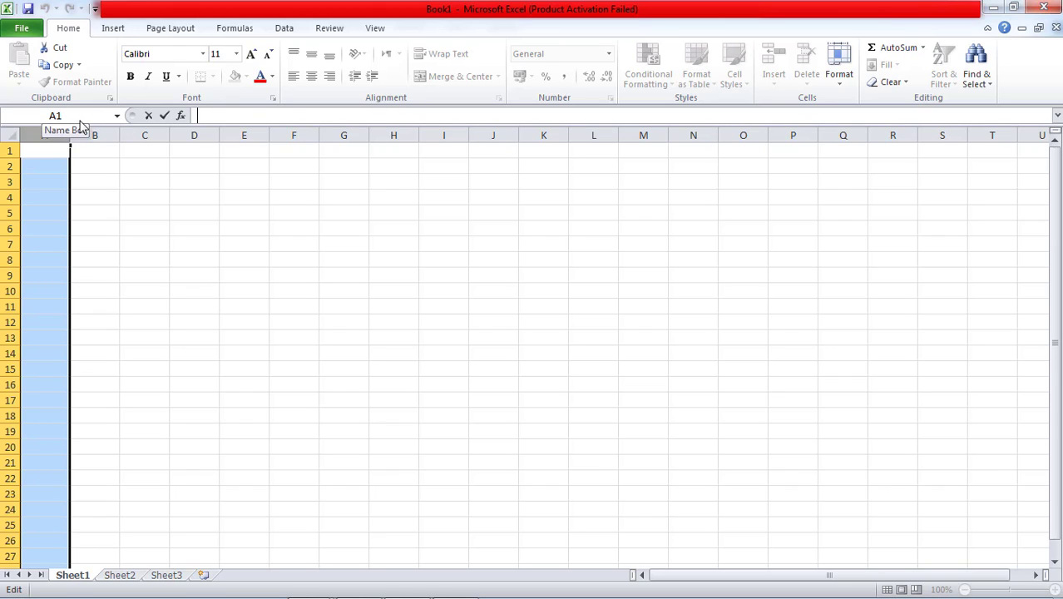
pyautogui.click(313, 183)
pyautogui.click(262, 251)
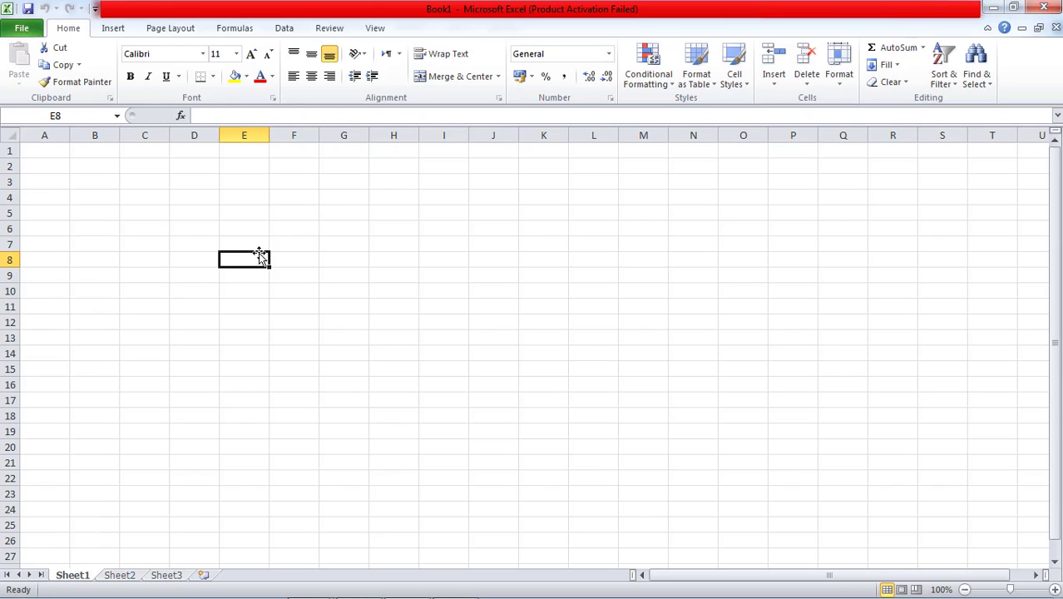
pyautogui.click(166, 233)
pyautogui.click(45, 150)
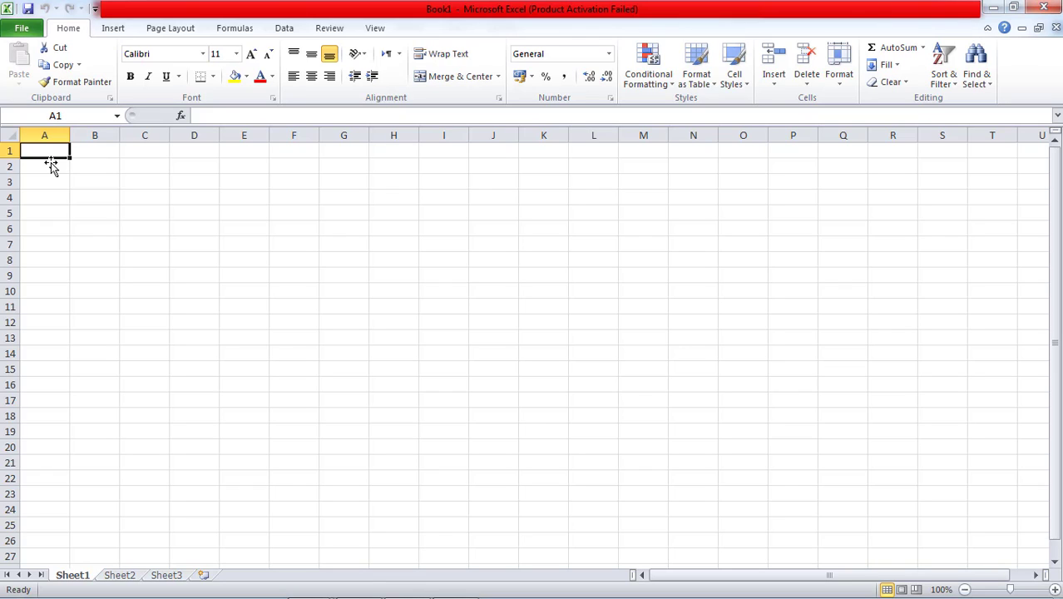
pyautogui.click(125, 229)
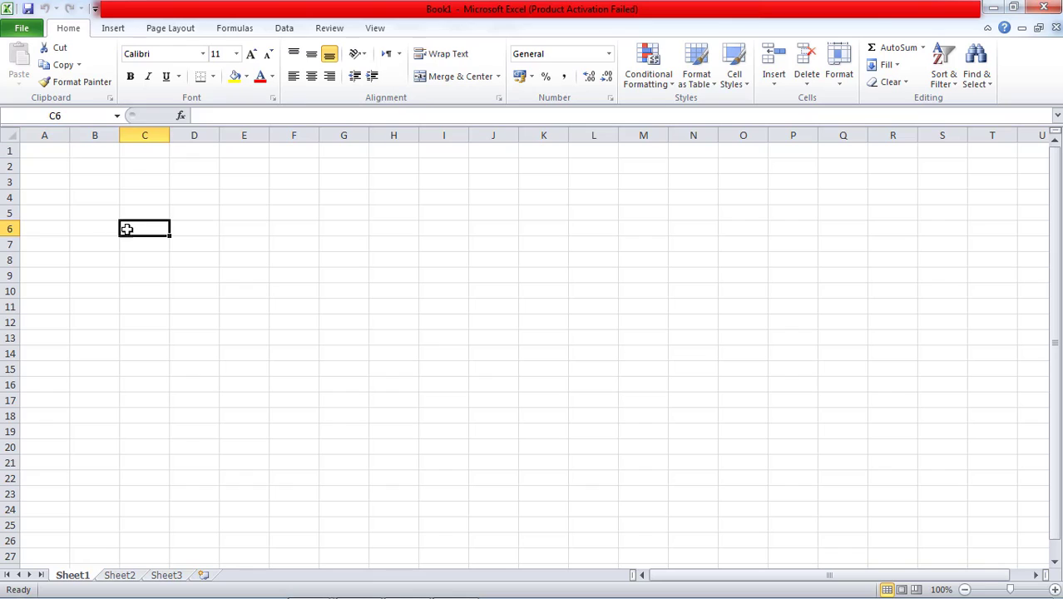
pyautogui.click(75, 229)
pyautogui.click(52, 242)
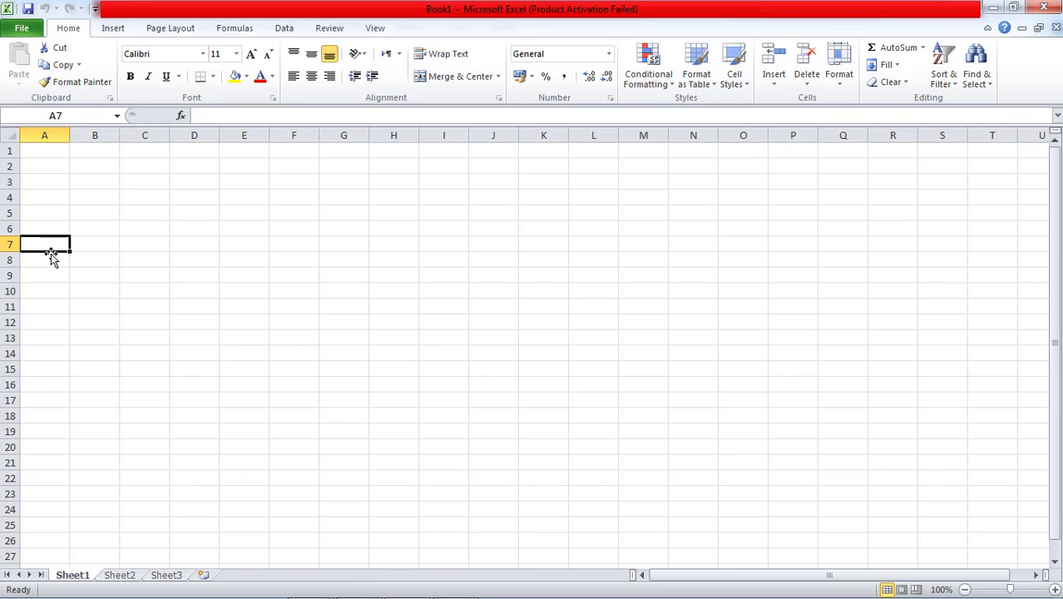
pyautogui.click(75, 207)
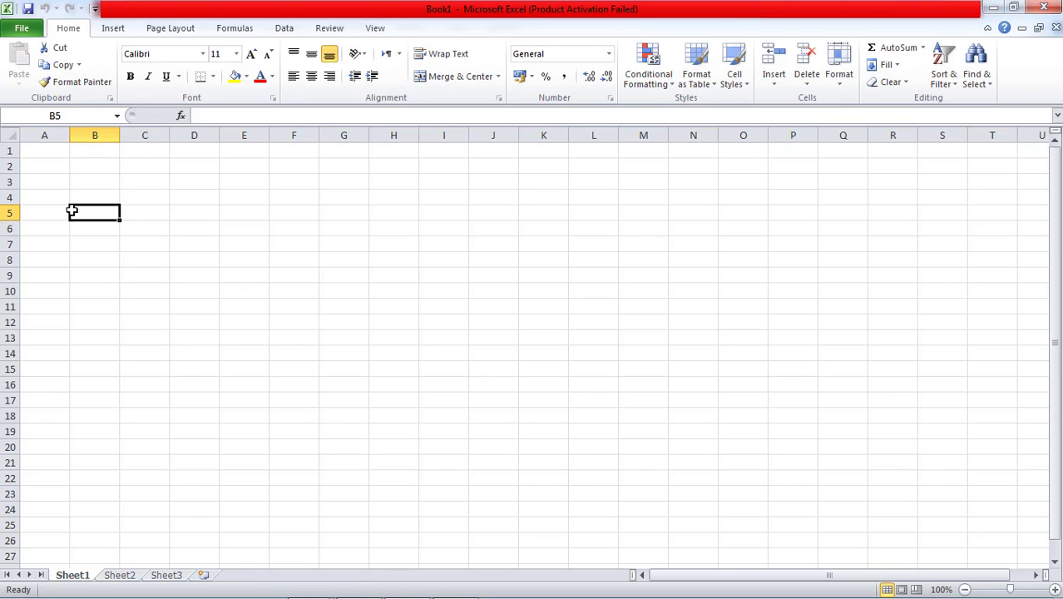
pyautogui.click(83, 245)
# Enter the column header "Nama" in cell B6
pyautogui.click(86, 231)
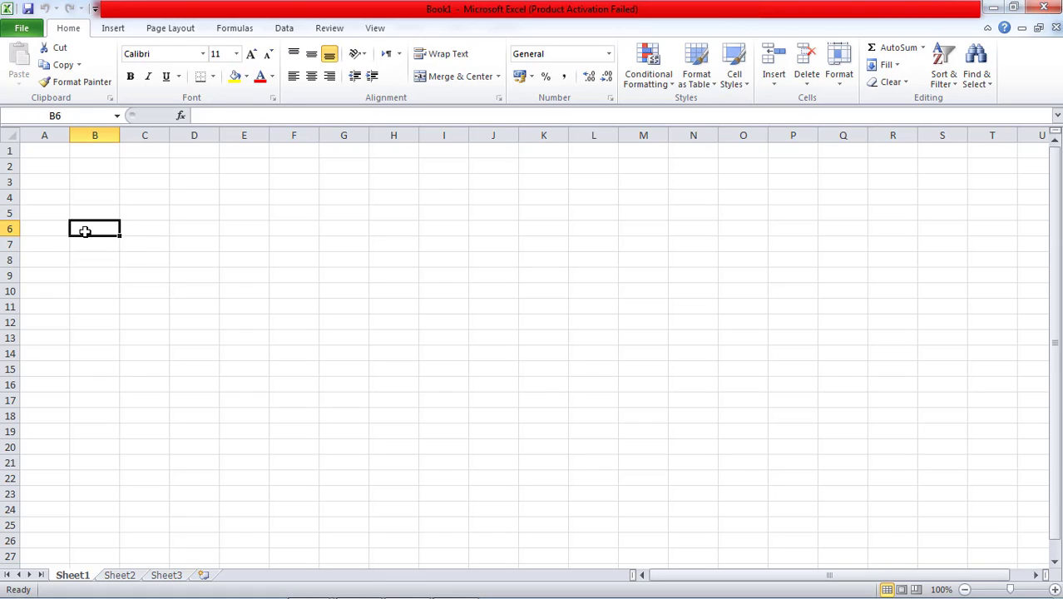
pyautogui.write('Nama')
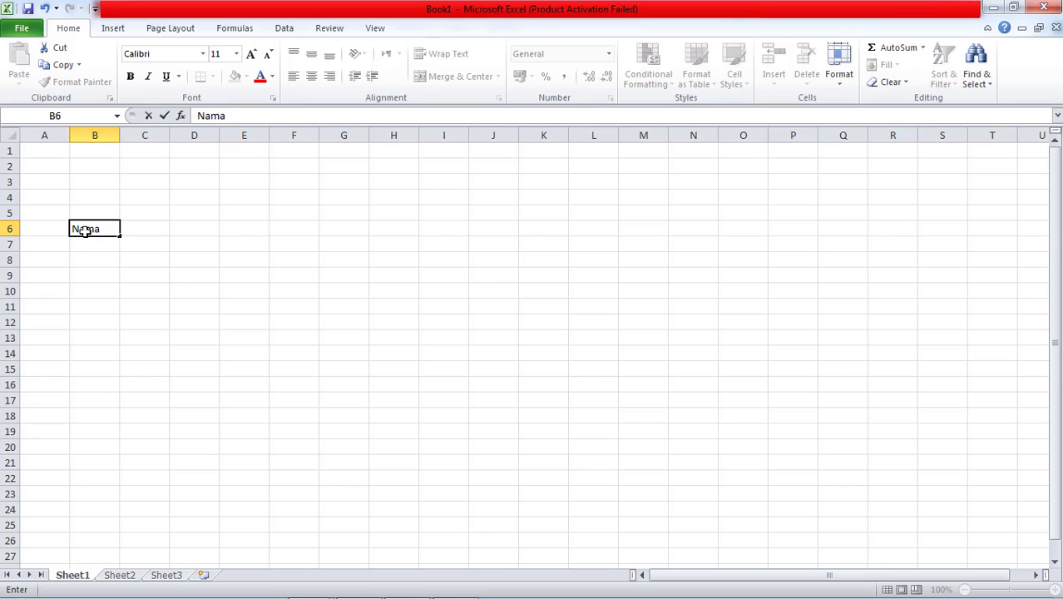
pyautogui.press('Tab')
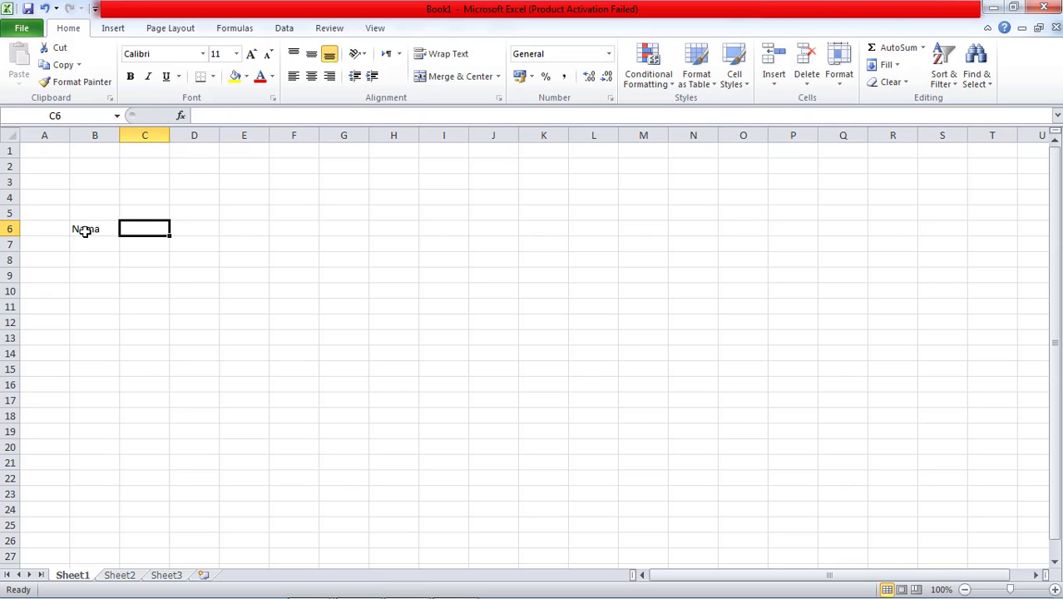
# Enter the header "Jumlah Buah Jeruk" in cell C6 and widen column C to fit the text
pyautogui.write('Jumlah')
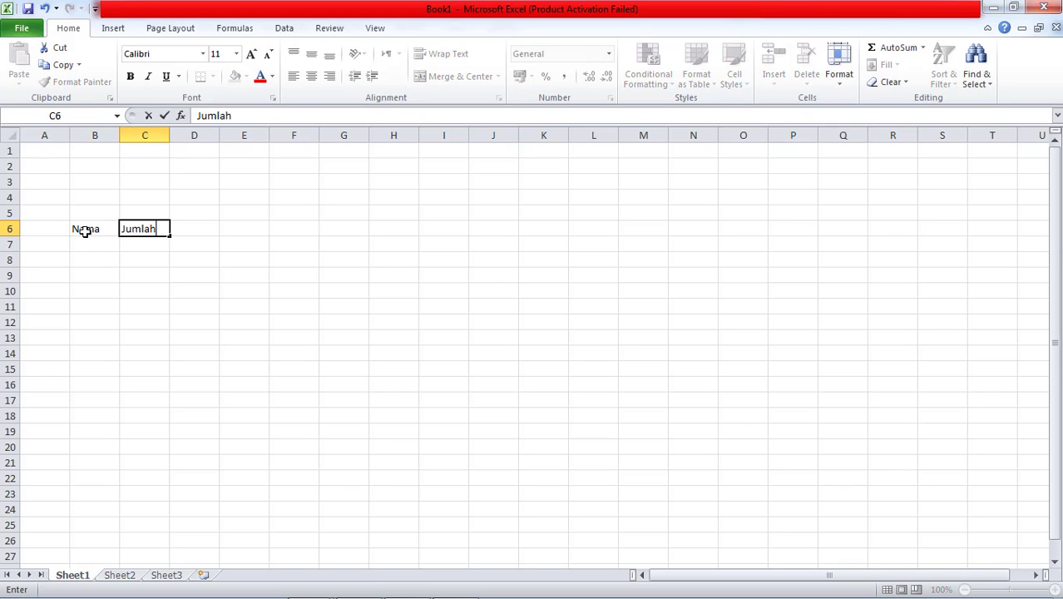
pyautogui.write(' Buah Jeruk')
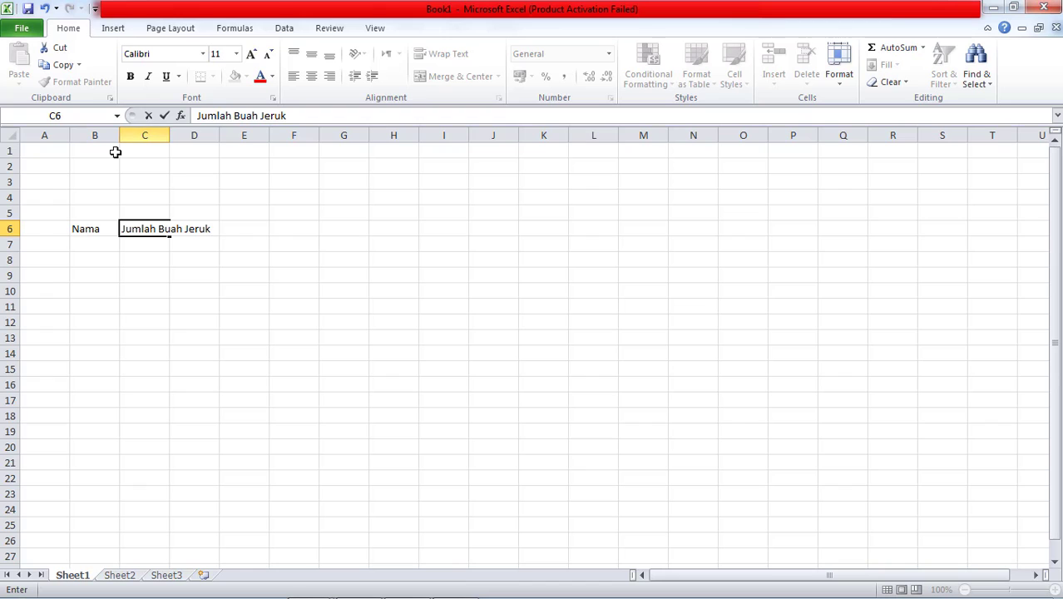
pyautogui.click(148, 135)
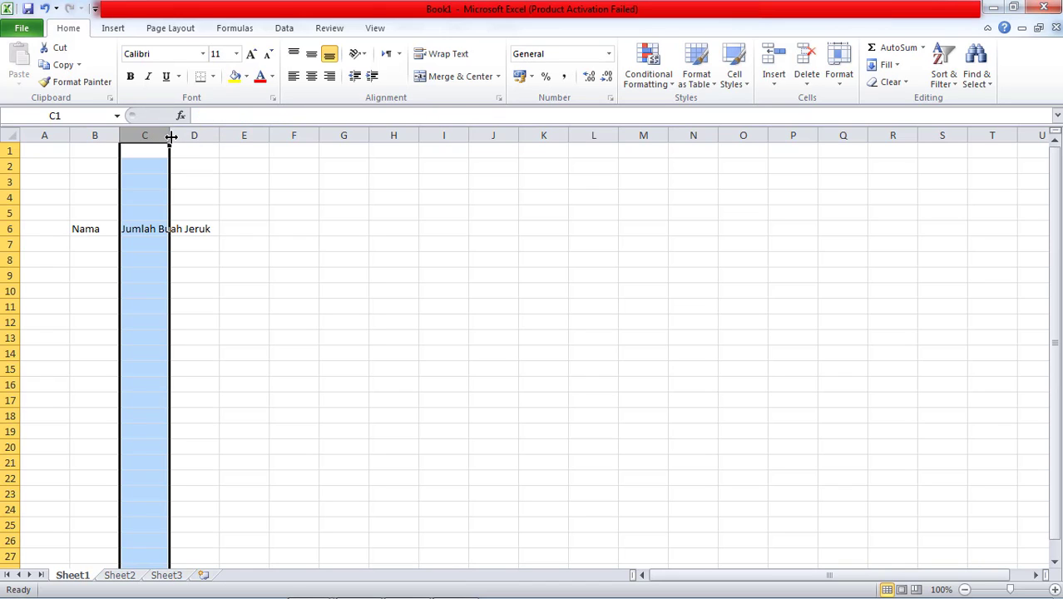
pyautogui.moveTo(170, 138); pyautogui.dragTo(220, 136)
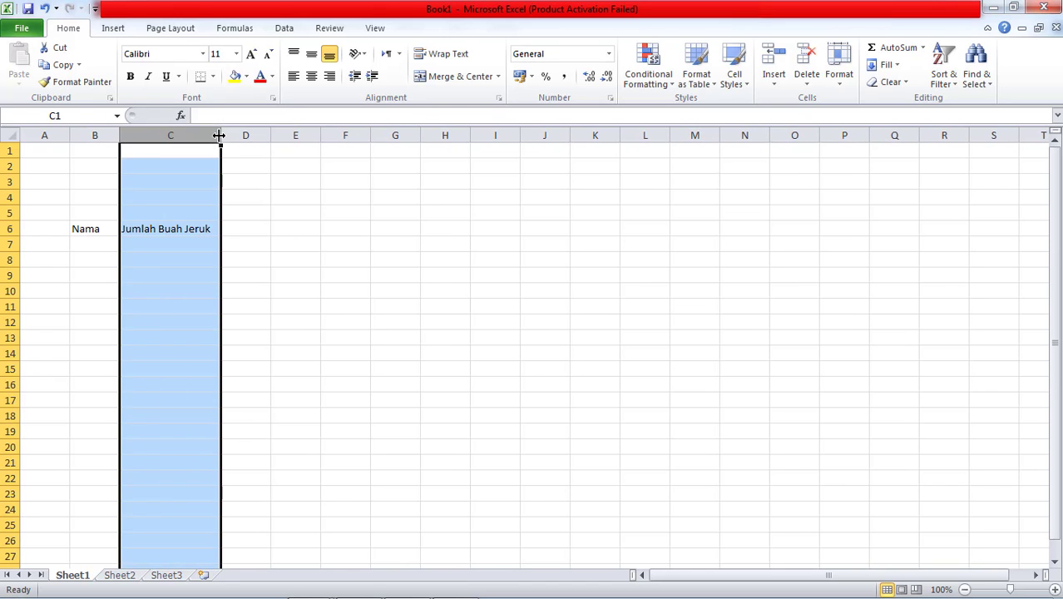
# Try increasing the height of row 6 to about double, and shrink it back to a single-line height
pyautogui.click(205, 147)
pyautogui.moveTo(193, 183); pyautogui.dragTo(221, 142)
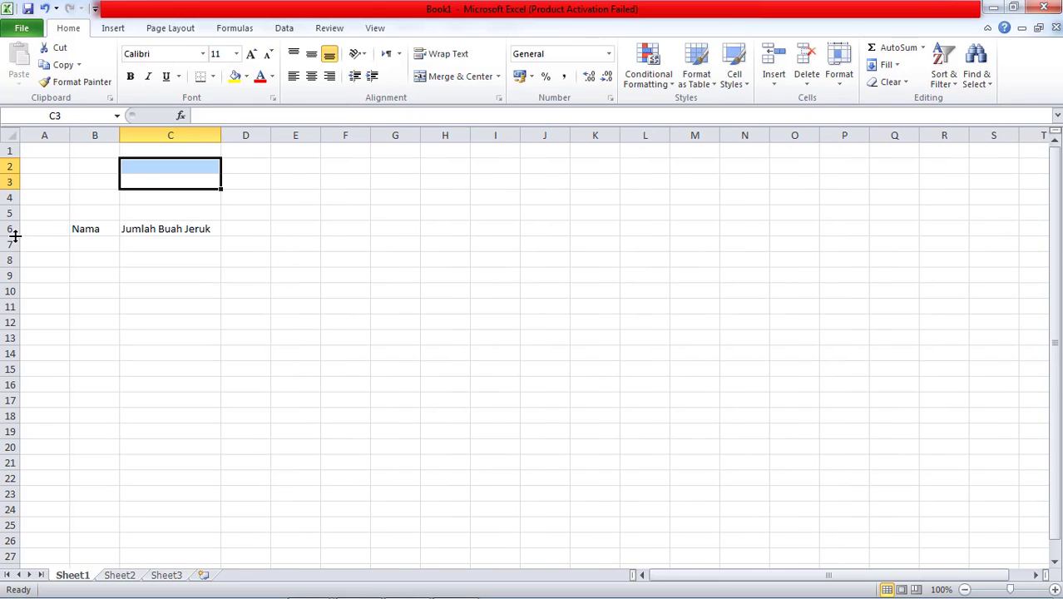
pyautogui.moveTo(10, 235); pyautogui.dragTo(14, 251)
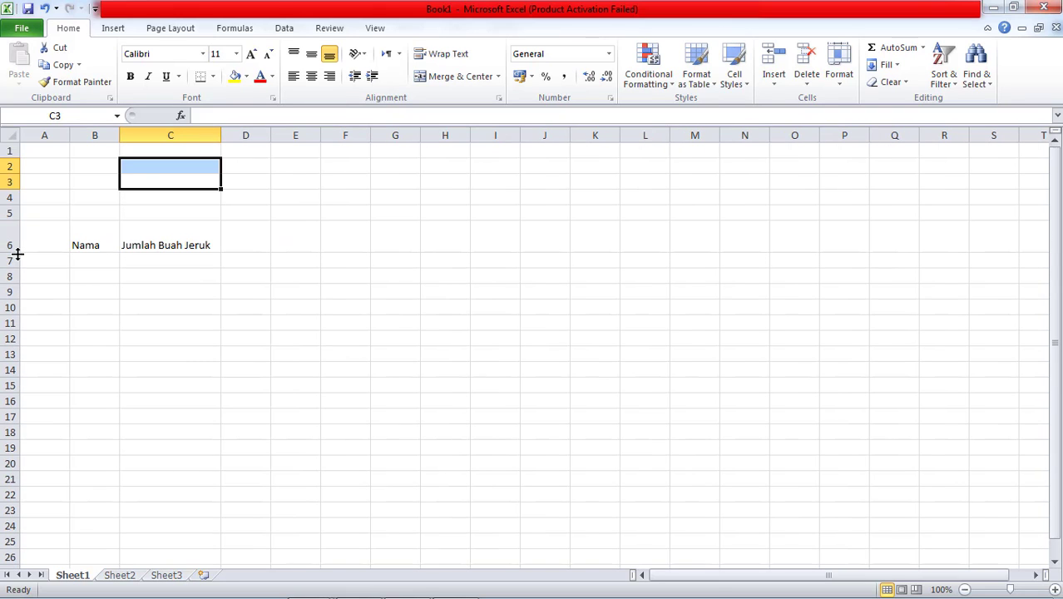
pyautogui.moveTo(12, 253); pyautogui.dragTo(12, 236)
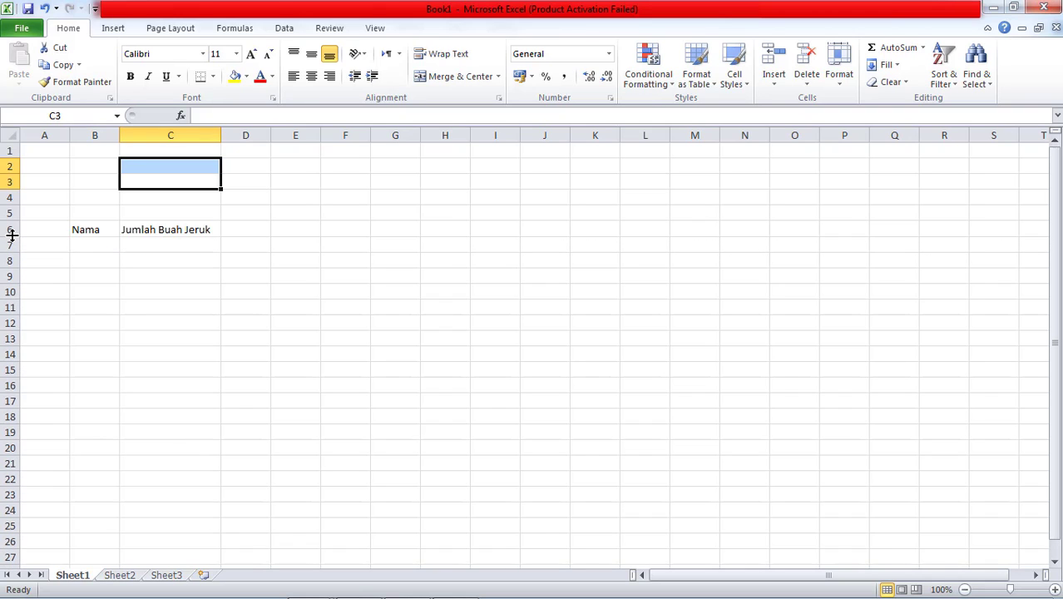
# Enter the header "Jumlah Buah Apel" in cell D6 and widen column D to fit the text
pyautogui.click(225, 229)
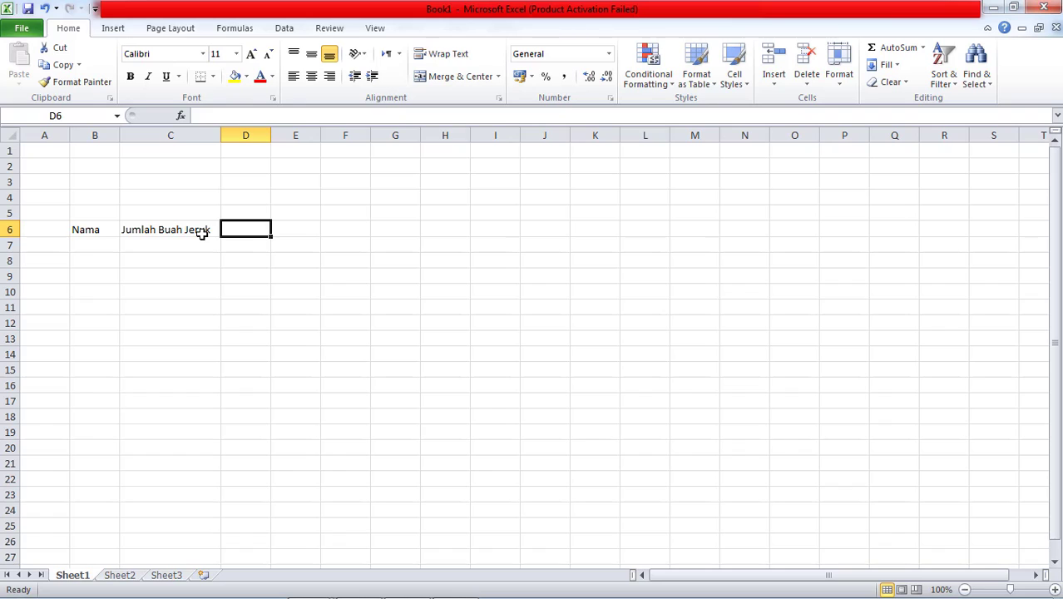
pyautogui.write('Jumlah')
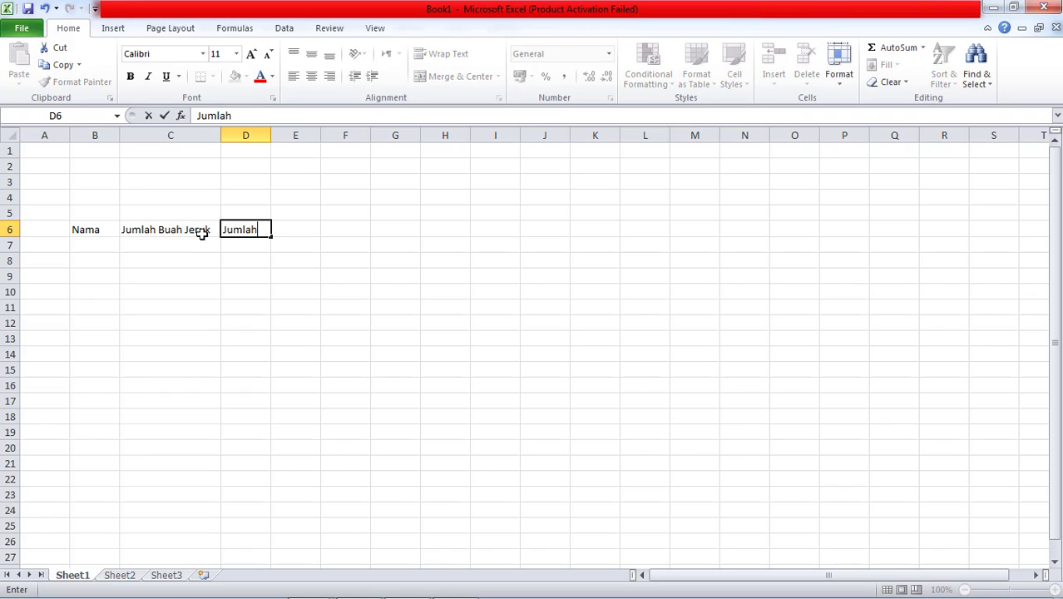
pyautogui.write(' Buah Apel')
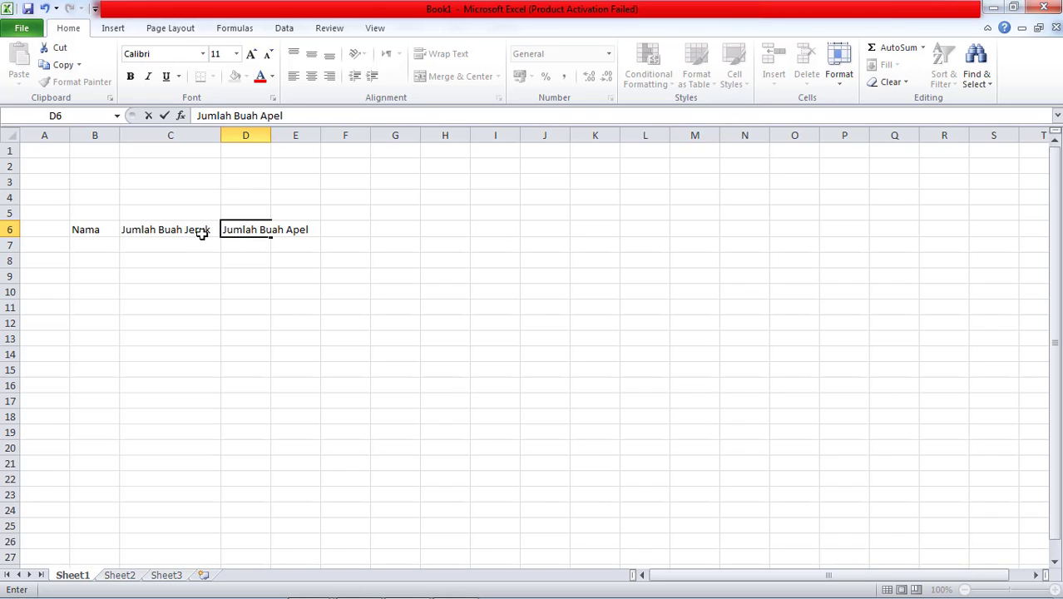
pyautogui.click(265, 135)
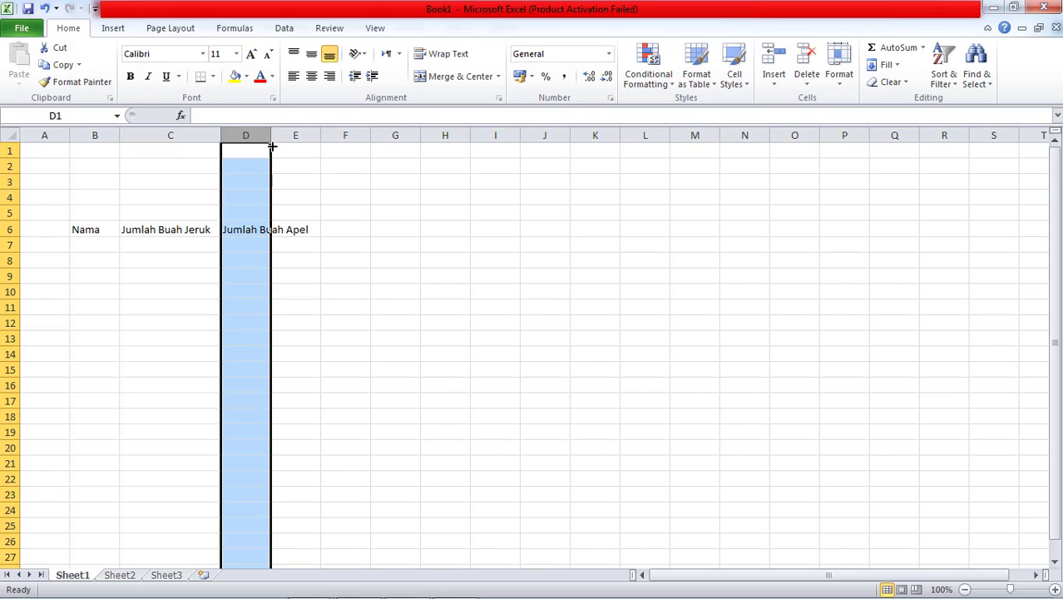
pyautogui.moveTo(272, 135); pyautogui.dragTo(321, 137)
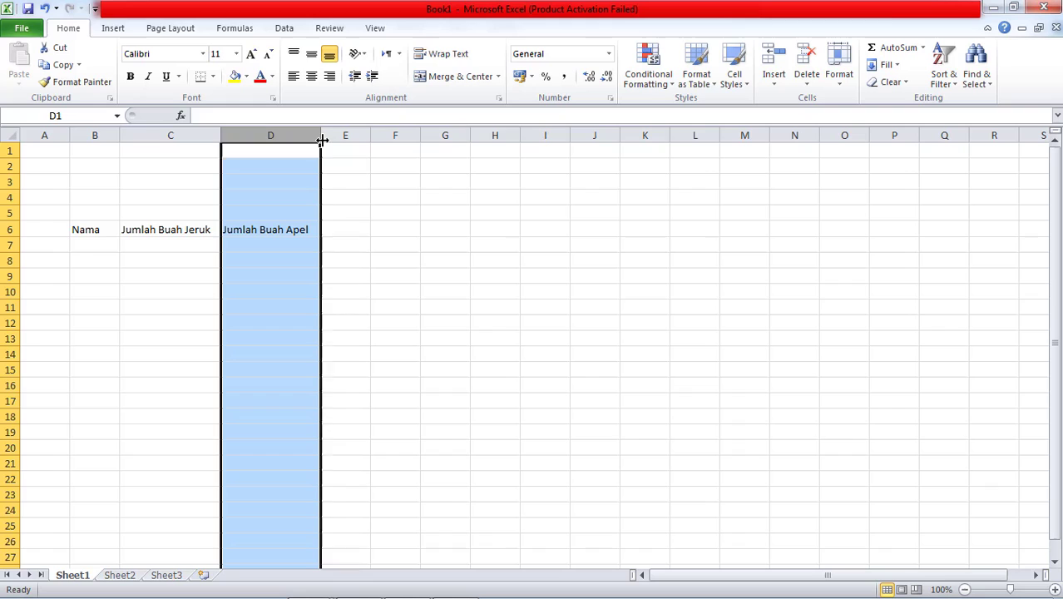
# Enter the header "Jumlah Buah Melon" in cell E6 and widen column E to fit the text
pyautogui.click(343, 218)
pyautogui.click(345, 227)
pyautogui.write('J')
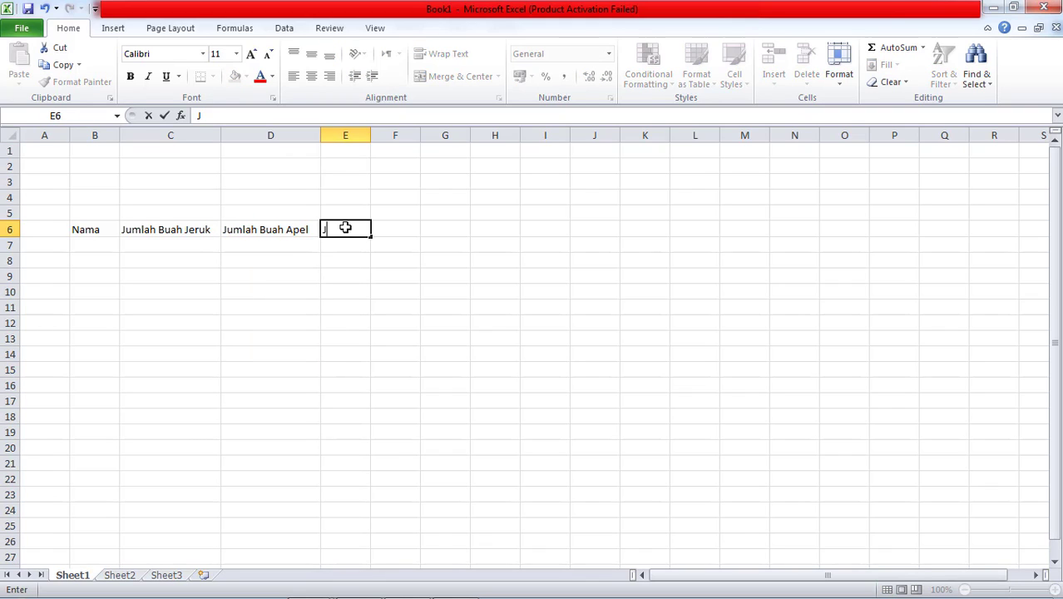
pyautogui.write('umlah Buah Melon')
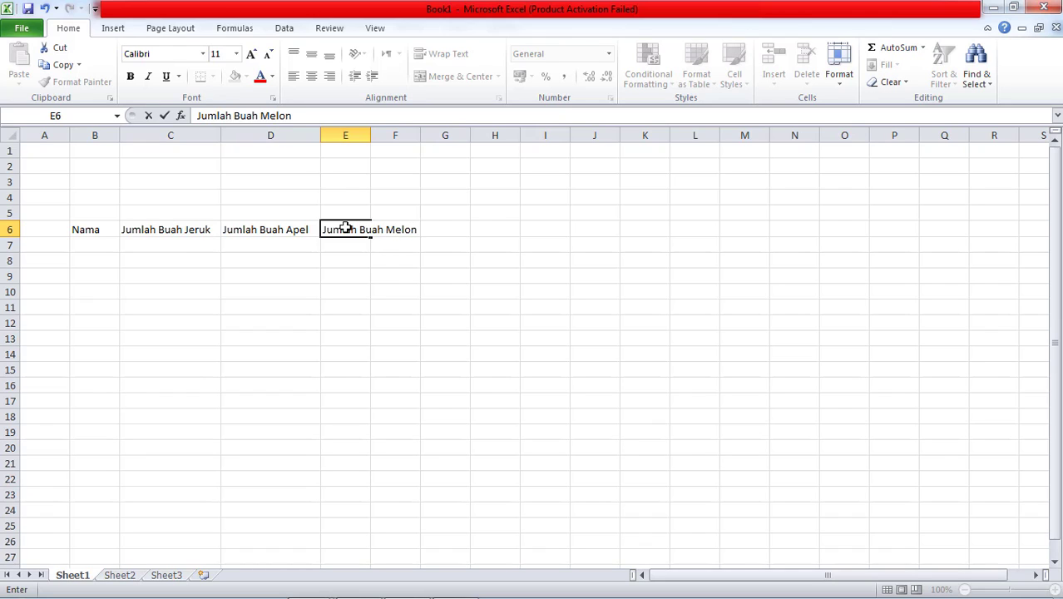
pyautogui.click(365, 135)
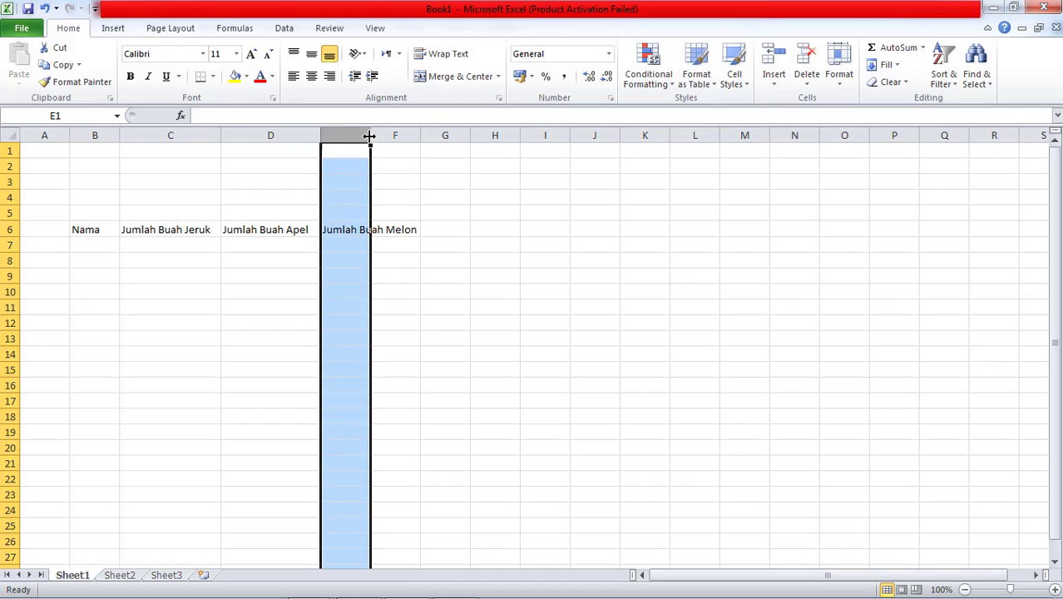
pyautogui.moveTo(370, 135); pyautogui.dragTo(418, 142)
# Enter the header "Total Buah" in cell F6 and widen column F to fit the text
pyautogui.click(458, 152)
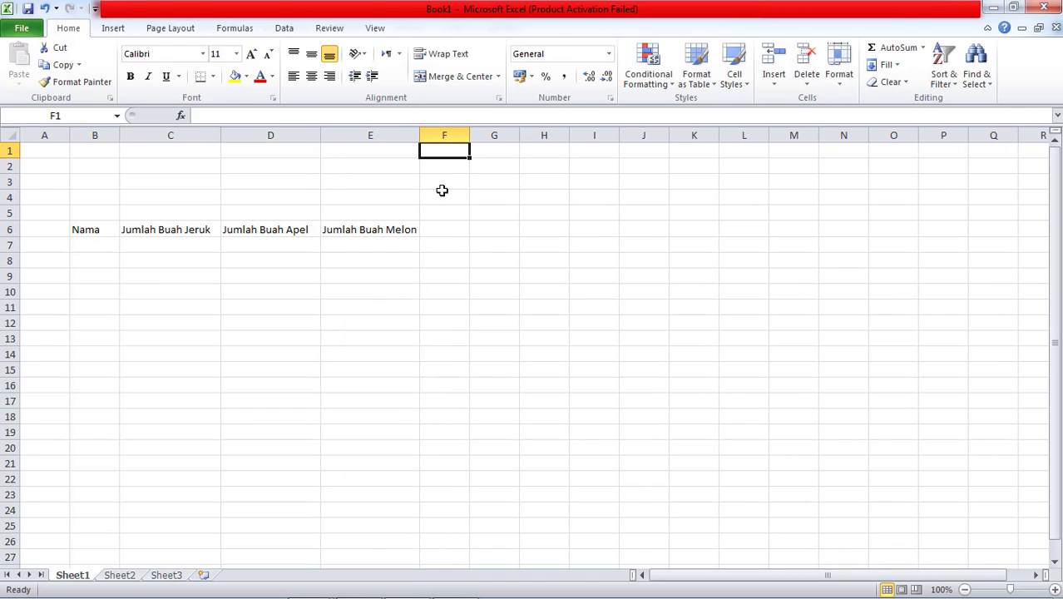
pyautogui.click(428, 228)
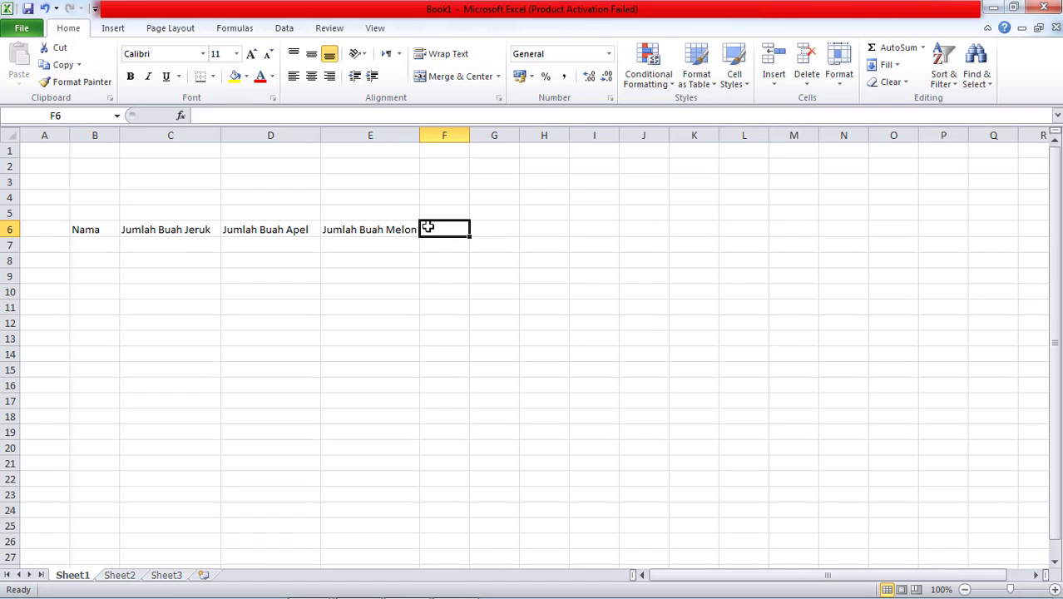
pyautogui.write('Total')
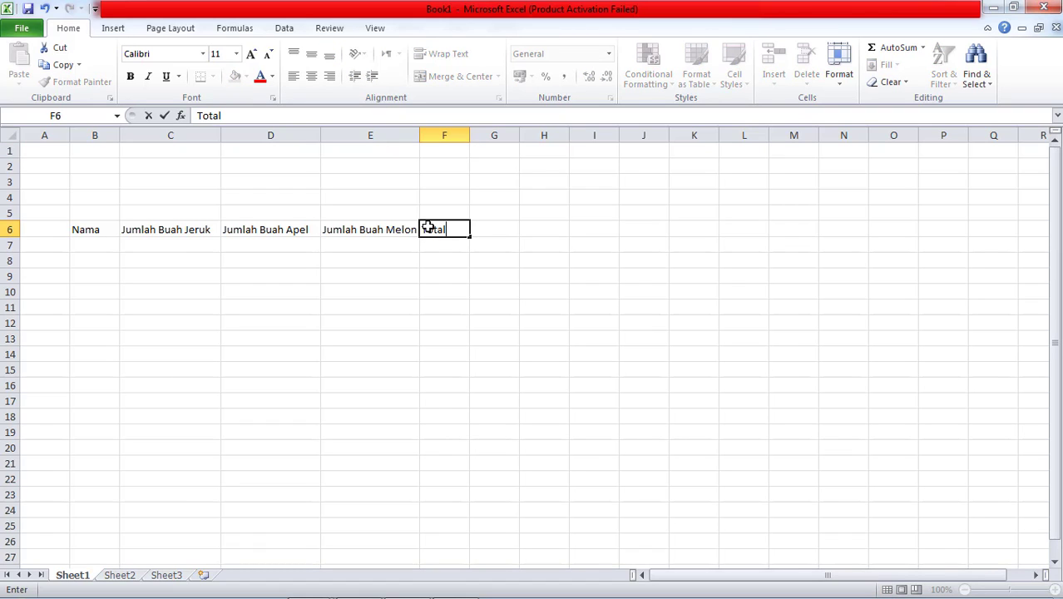
pyautogui.write(' Buah')
pyautogui.click(531, 194)
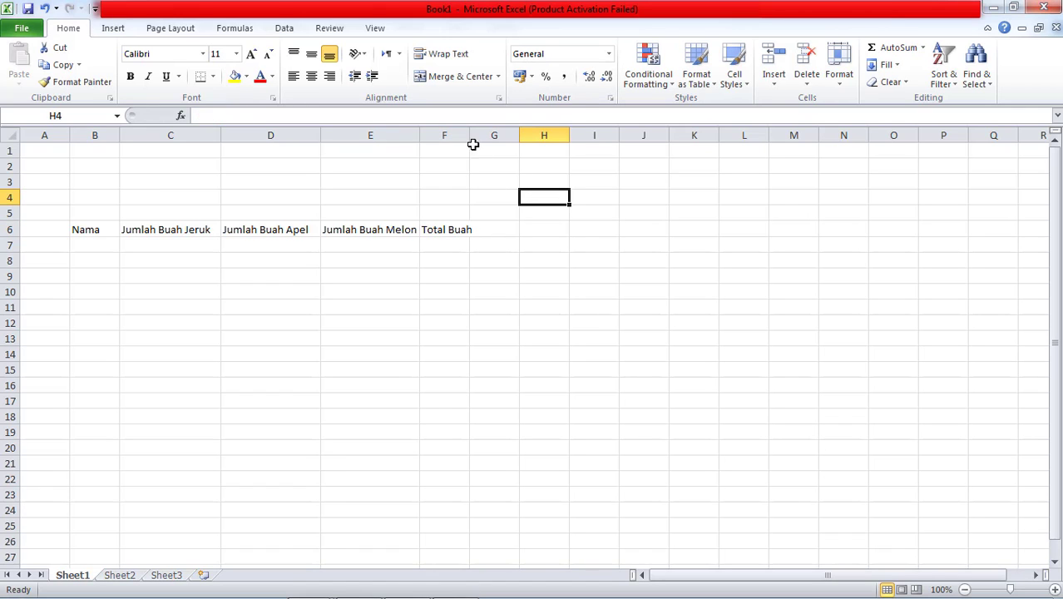
pyautogui.moveTo(468, 133); pyautogui.dragTo(500, 134)
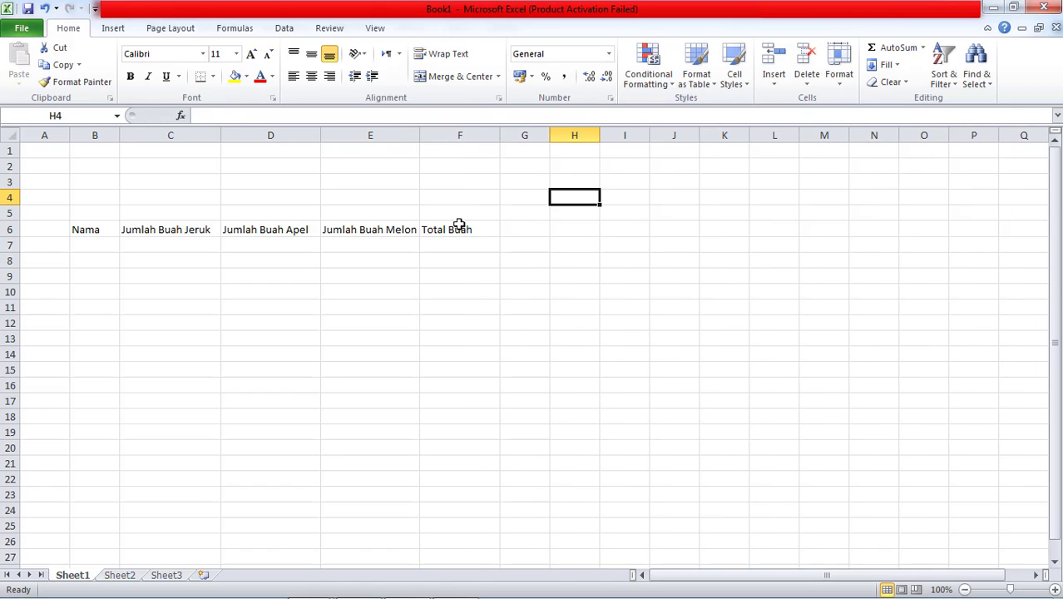
pyautogui.click(458, 226)
pyautogui.click(306, 242)
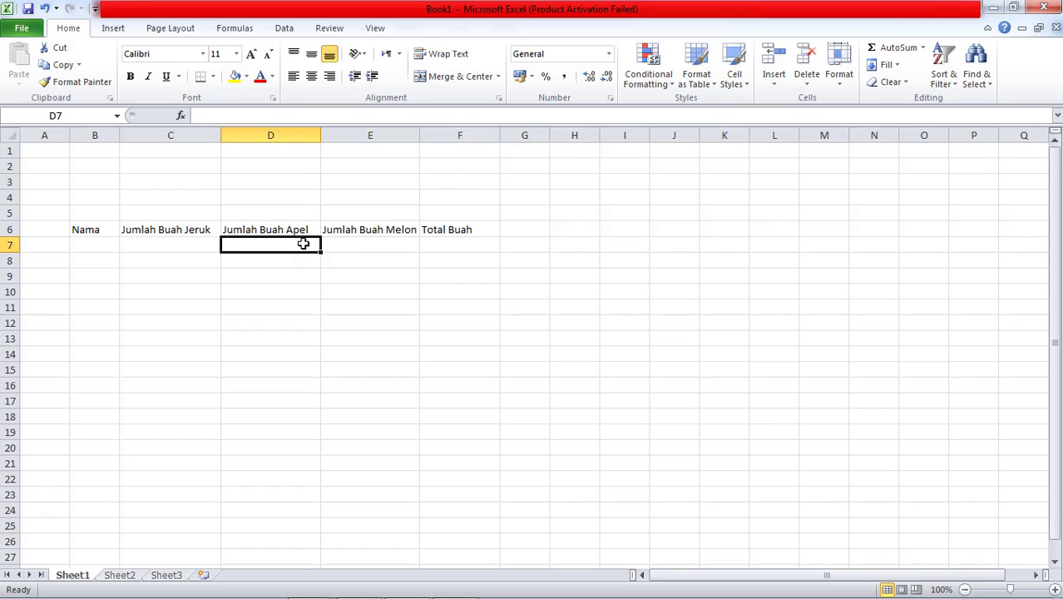
pyautogui.click(101, 231)
pyautogui.click(60, 231)
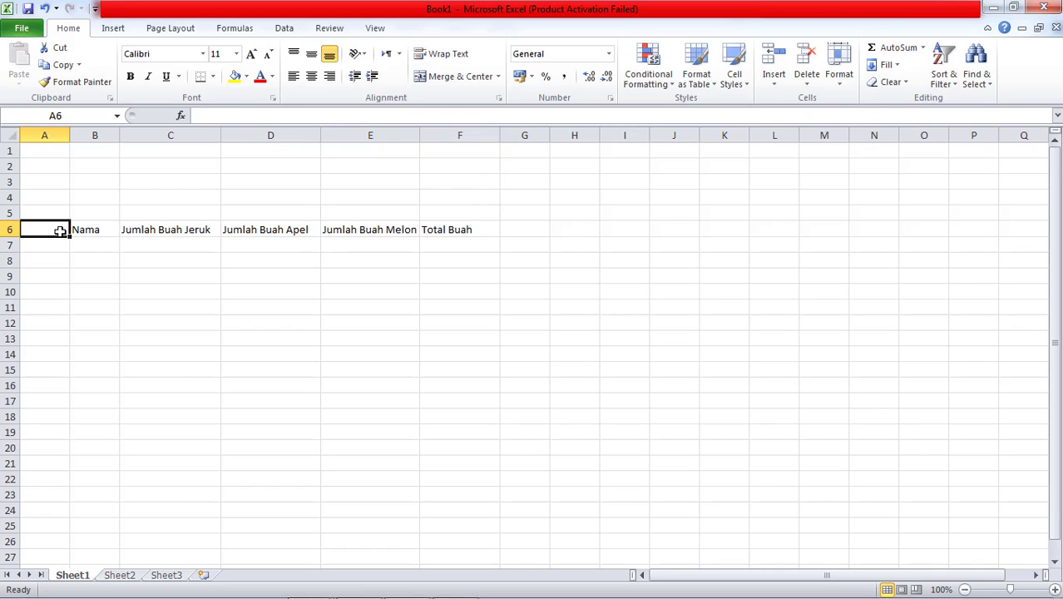
# Enter the header "No" in cell A6
pyautogui.write('No')
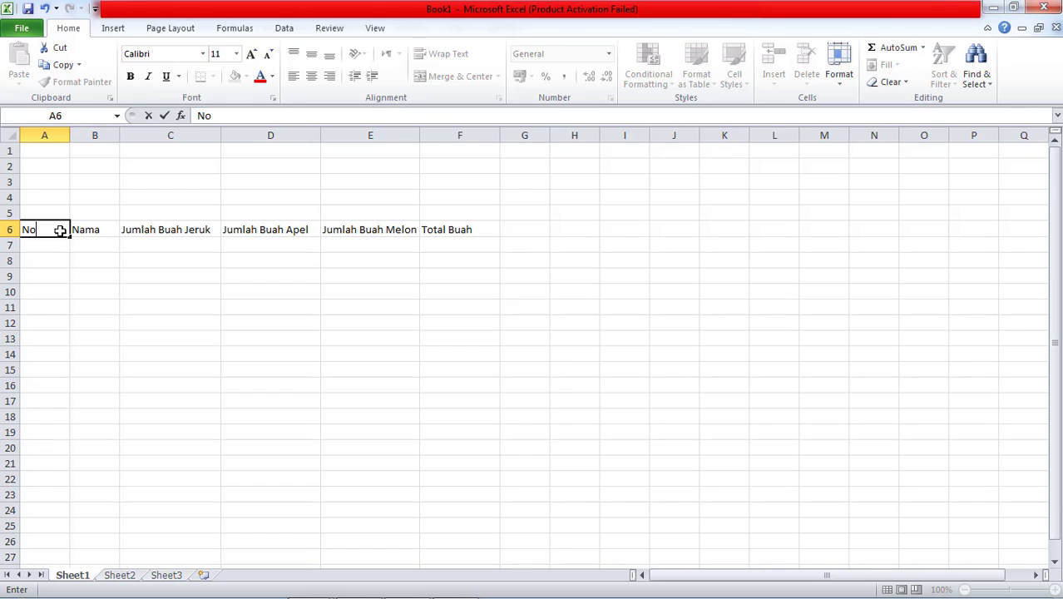
pyautogui.click(67, 294)
pyautogui.click(53, 257)
pyautogui.click(110, 250)
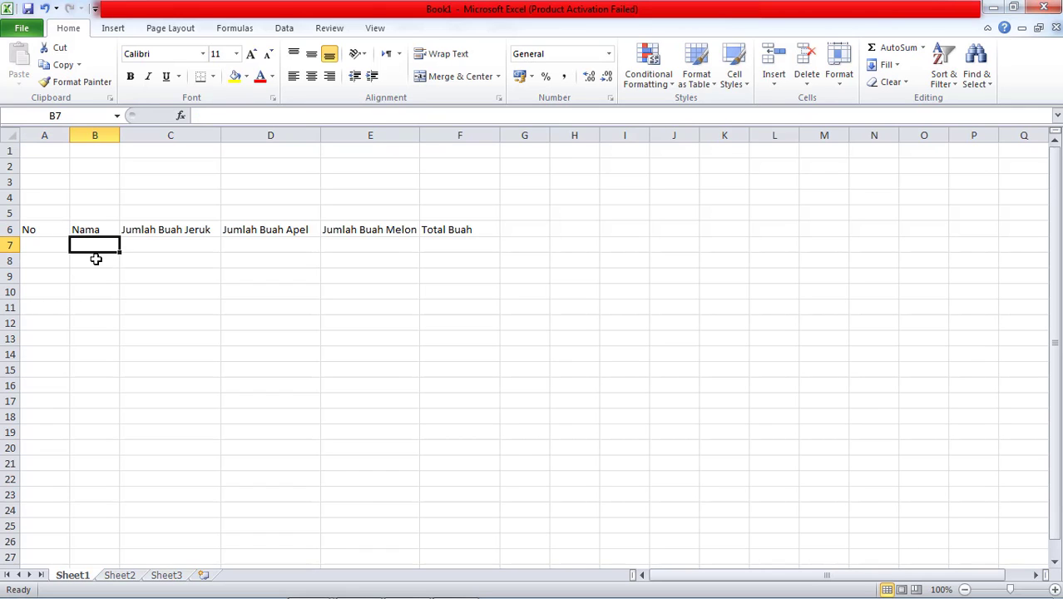
pyautogui.click(77, 229)
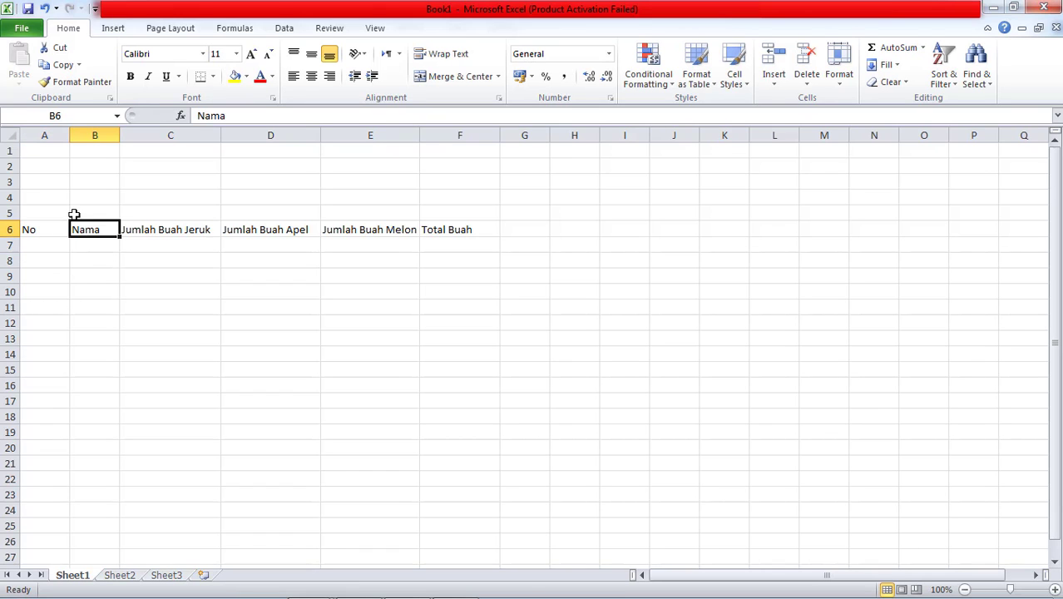
pyautogui.click(32, 229)
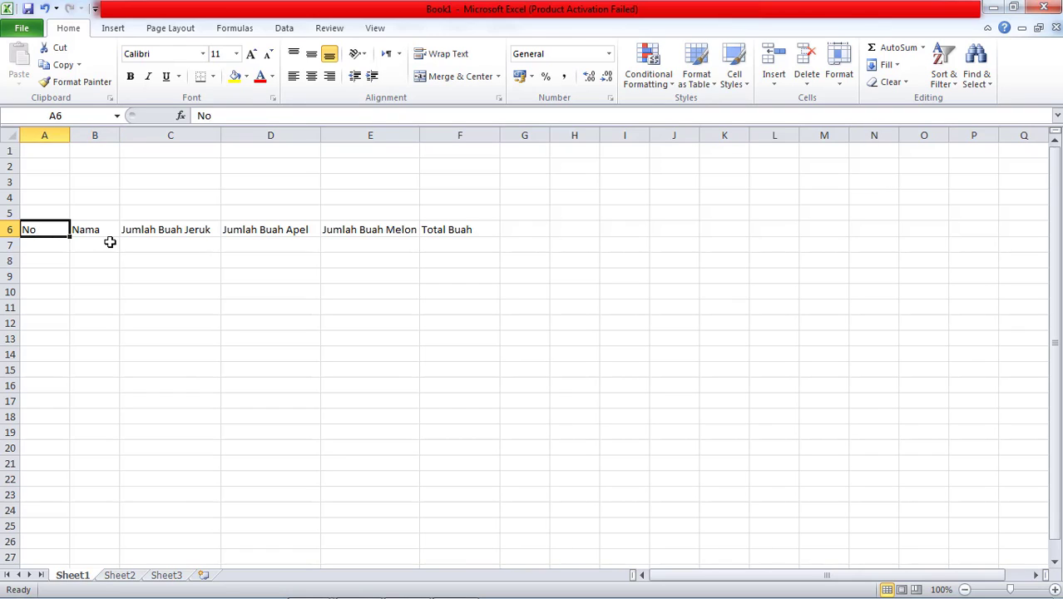
pyautogui.click(80, 220)
pyautogui.click(78, 236)
pyautogui.click(46, 235)
pyautogui.click(79, 229)
pyautogui.click(43, 234)
pyautogui.click(78, 233)
pyautogui.click(33, 231)
pyautogui.moveTo(12, 236); pyautogui.dragTo(12, 236)
pyautogui.click(99, 228)
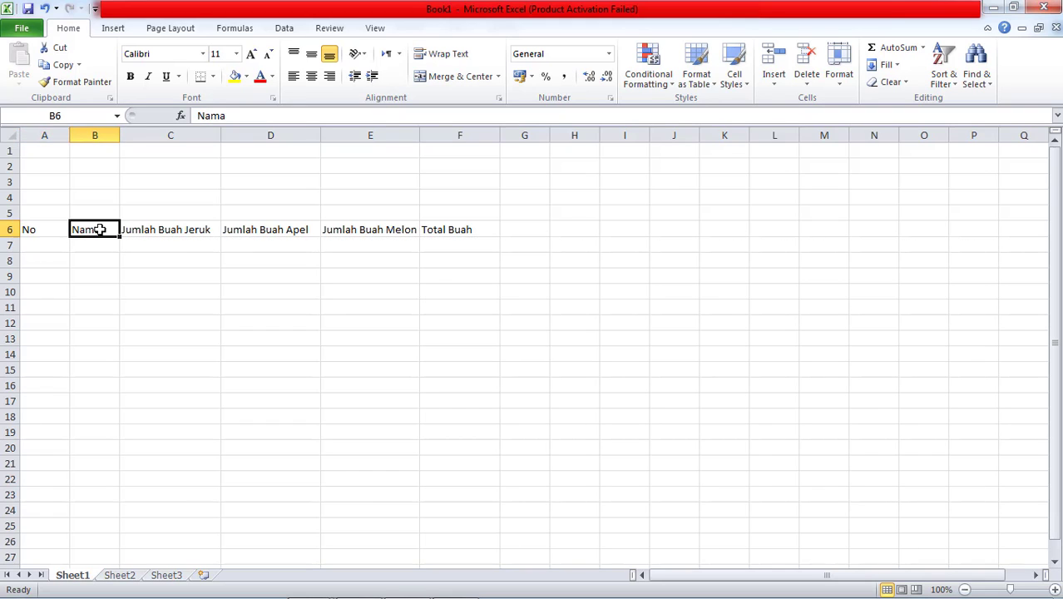
pyautogui.click(36, 231)
pyautogui.click(89, 232)
# Narrow column A slightly
pyautogui.moveTo(70, 134)
pyautogui.mouseDown()
pyautogui.moveTo(90, 135)
pyautogui.moveTo(65, 135)
pyautogui.mouseUp()
pyautogui.moveTo(14, 237); pyautogui.dragTo(15, 245)
pyautogui.doubleClick(17, 244)
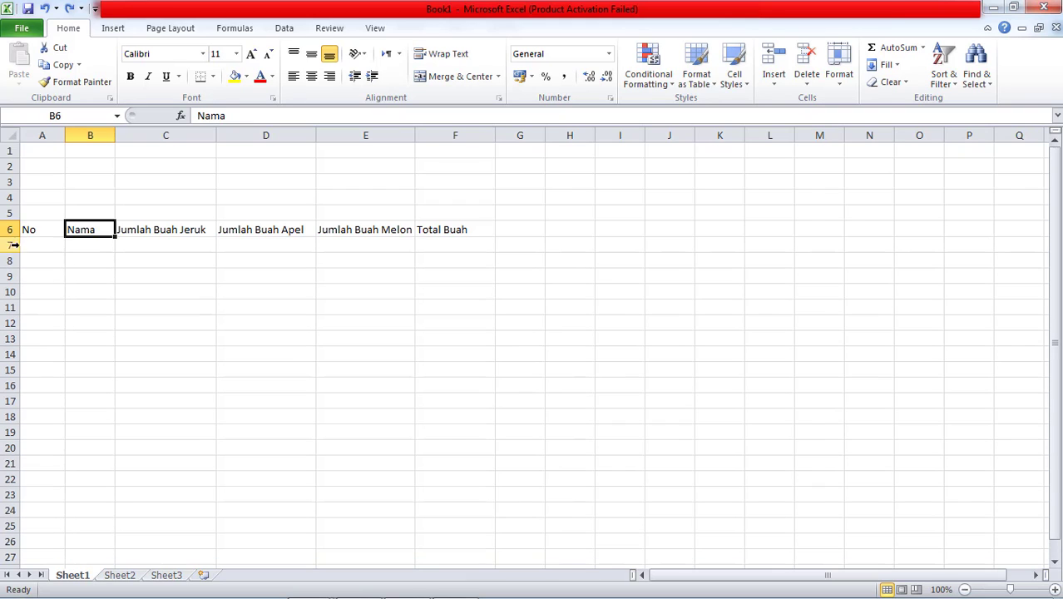
pyautogui.click(49, 231)
pyautogui.click(52, 256)
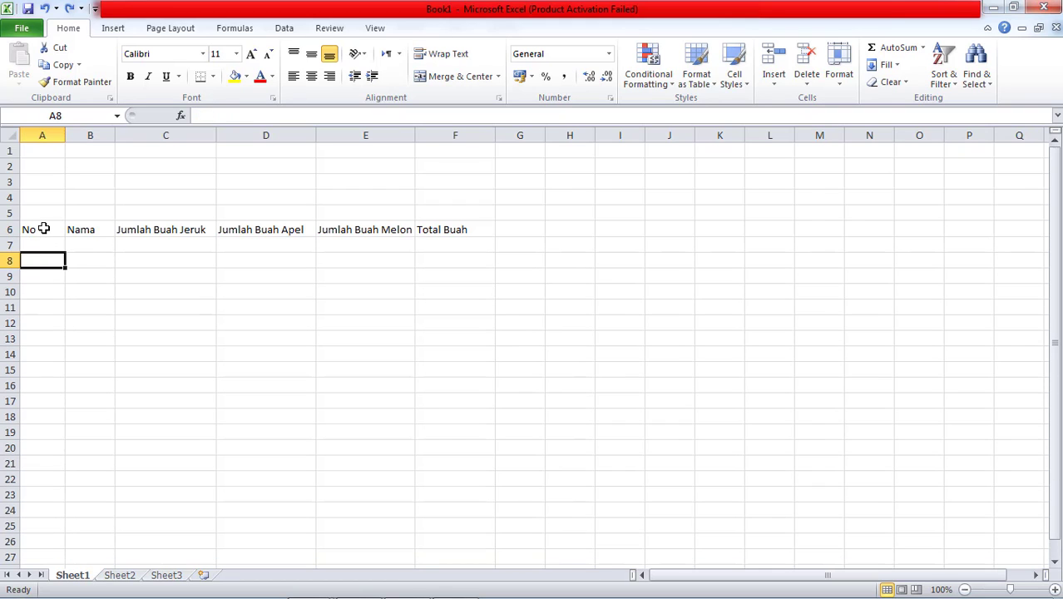
pyautogui.click(43, 228)
pyautogui.press('Return')
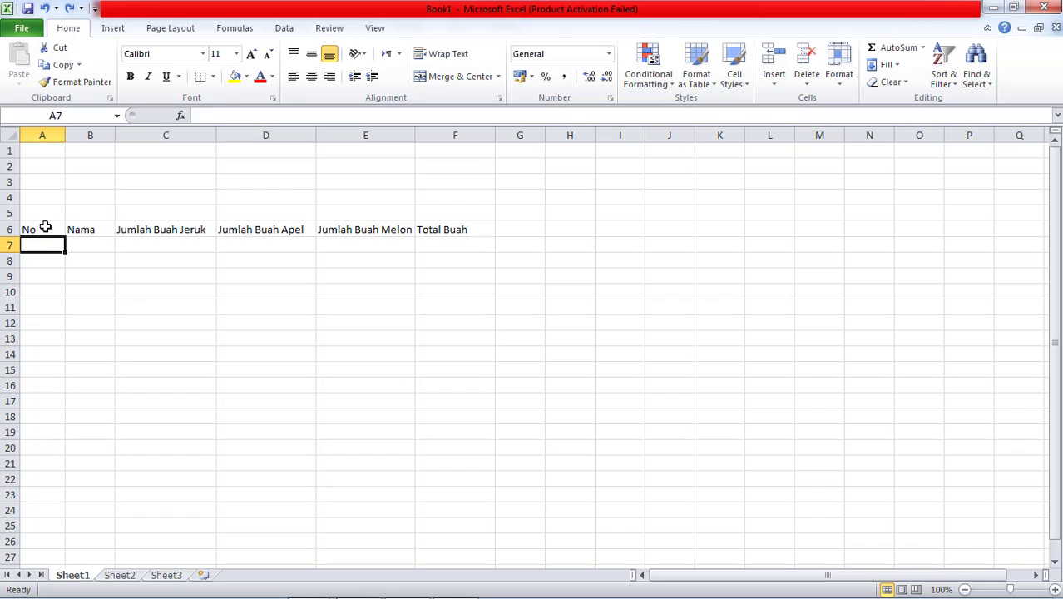
pyautogui.click(51, 259)
pyautogui.click(88, 258)
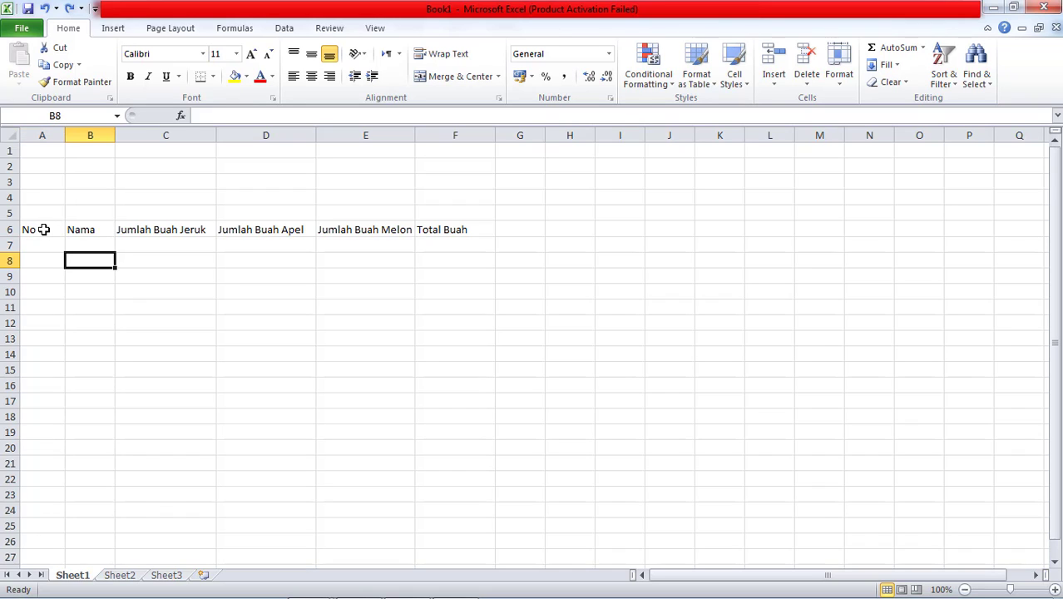
pyautogui.click(43, 228)
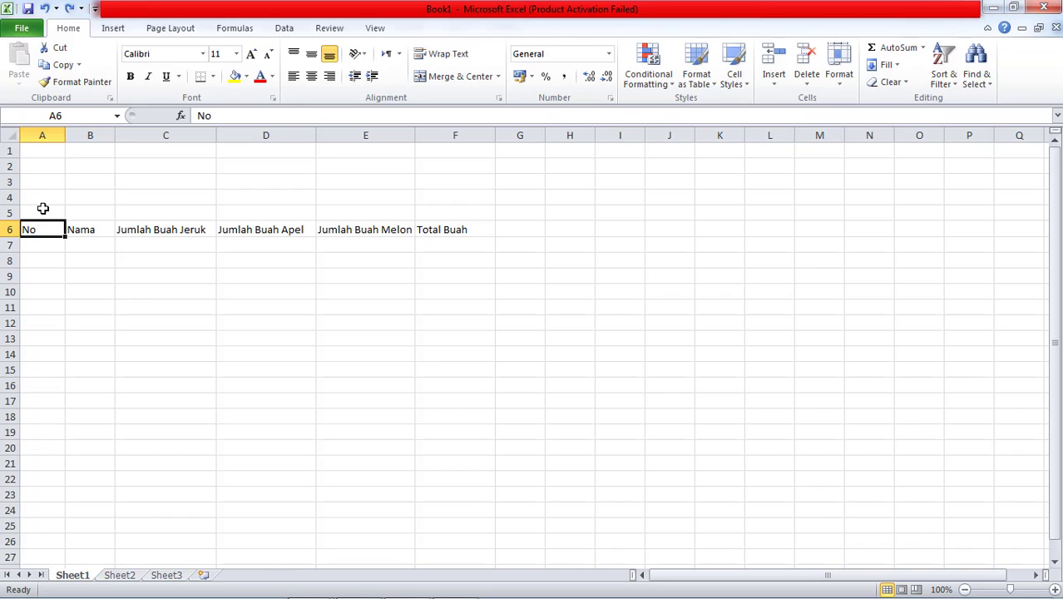
pyautogui.click(49, 243)
pyautogui.click(47, 229)
pyautogui.doubleClick(46, 232)
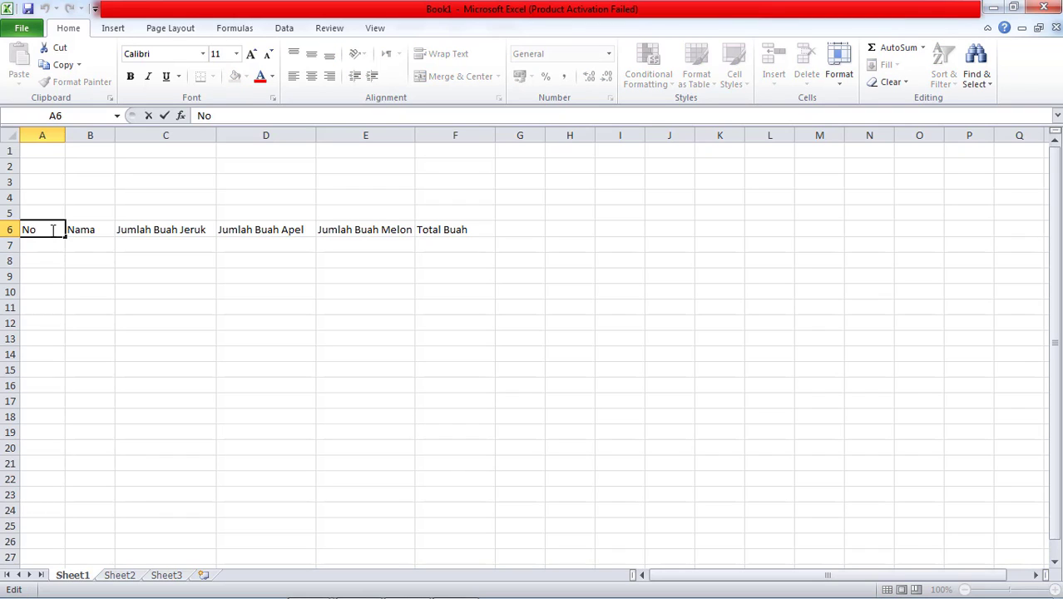
pyautogui.moveTo(38, 230); pyautogui.dragTo(23, 230)
pyautogui.click(42, 228)
pyautogui.click(52, 244)
pyautogui.click(50, 230)
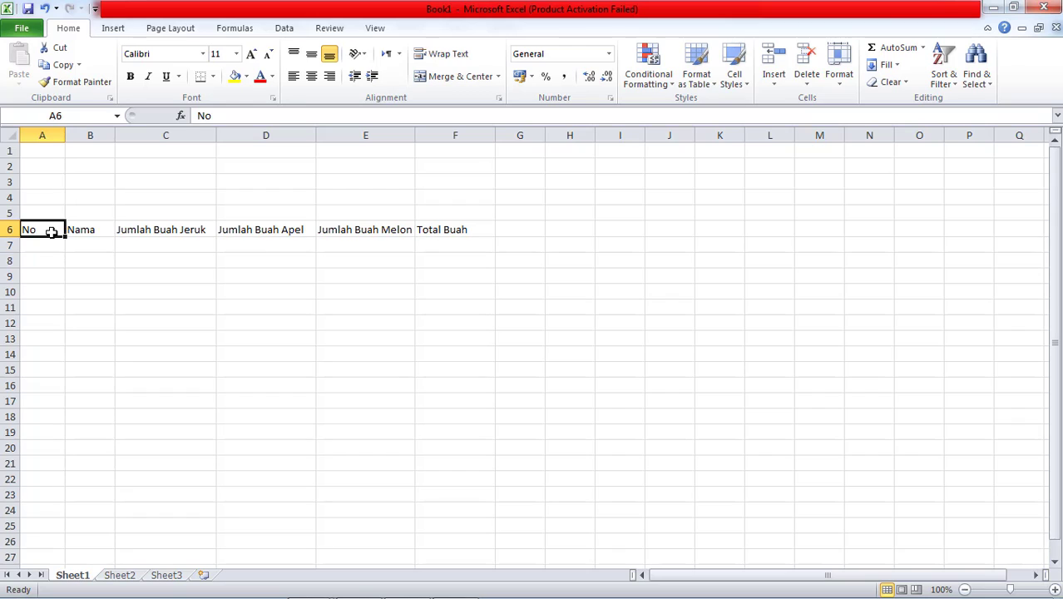
pyautogui.click(48, 256)
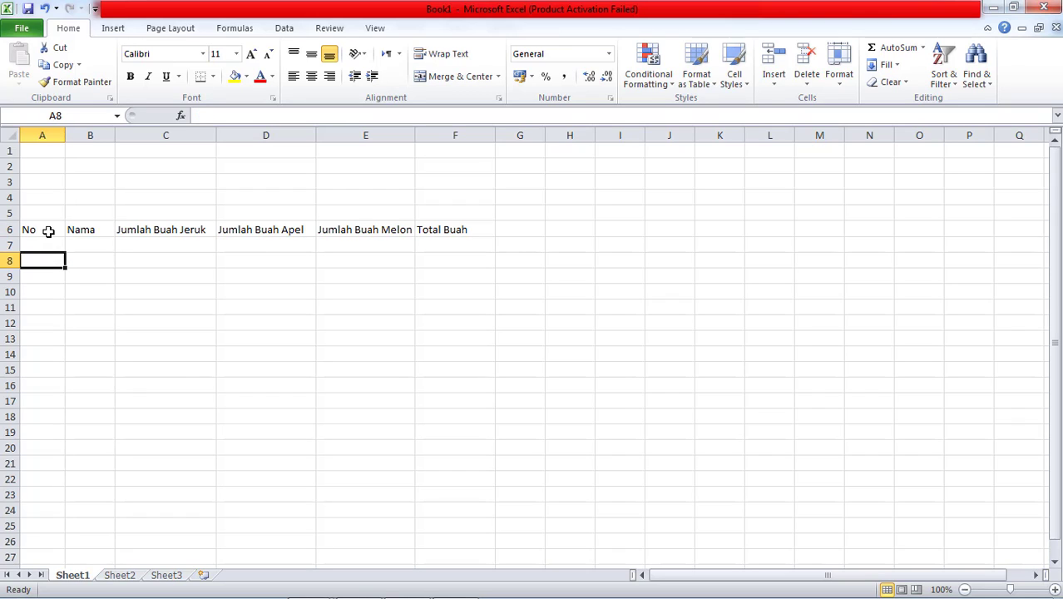
# Merge and center cells A6:A7 and middle-align the "No" header vertically
pyautogui.click(49, 231)
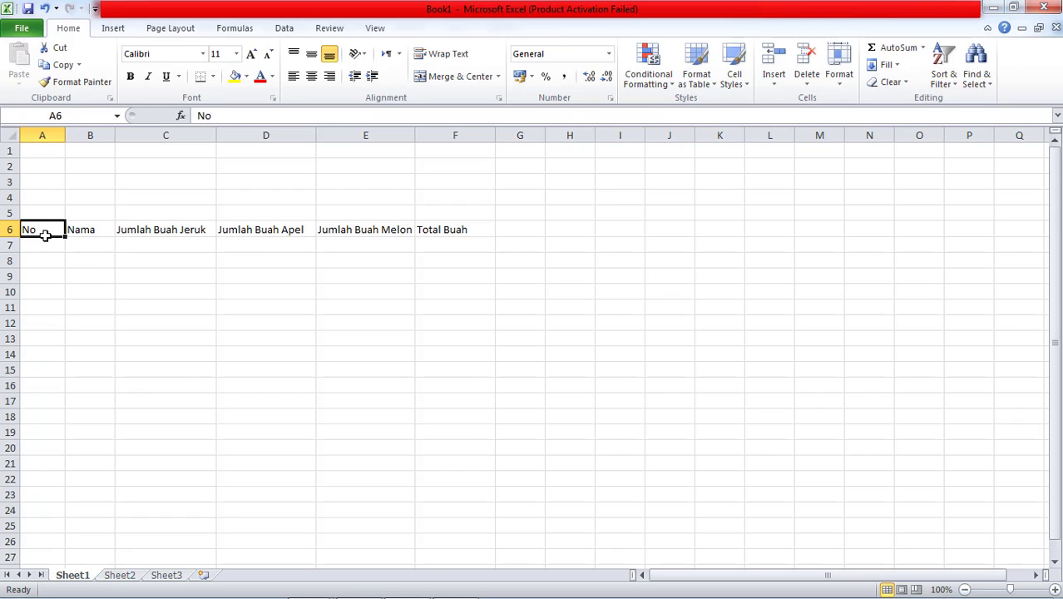
pyautogui.keyDown('shift'); pyautogui.click(51, 250); pyautogui.keyUp('shift')
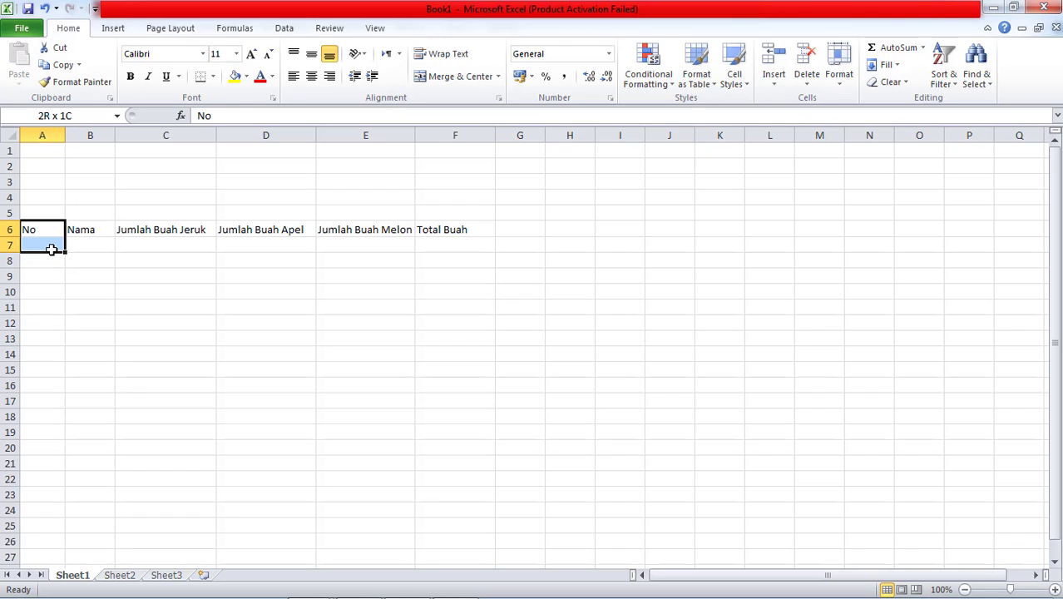
pyautogui.click(457, 78)
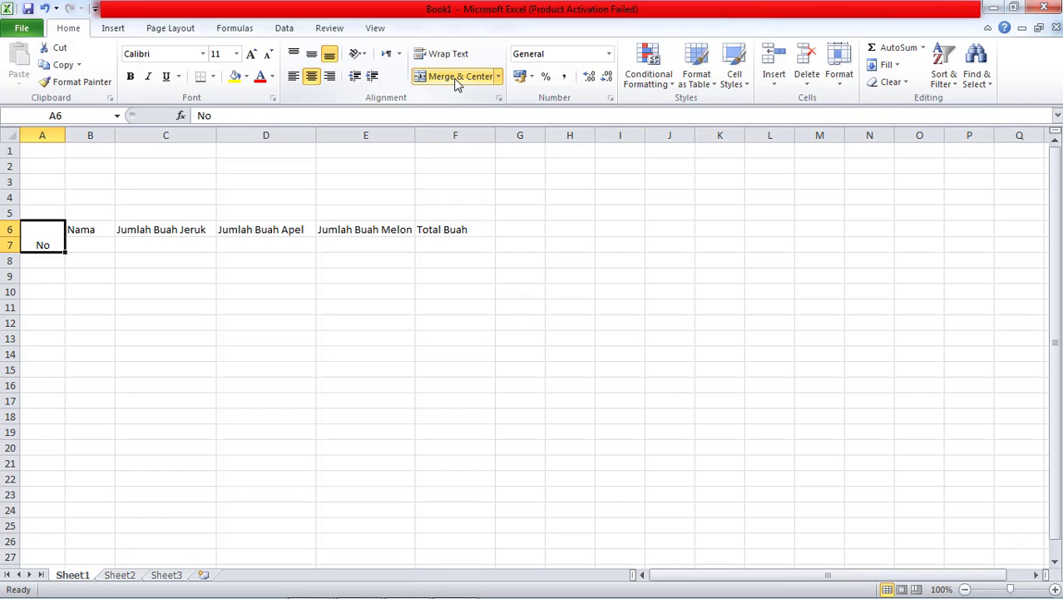
pyautogui.click(313, 60)
pyautogui.click(138, 243)
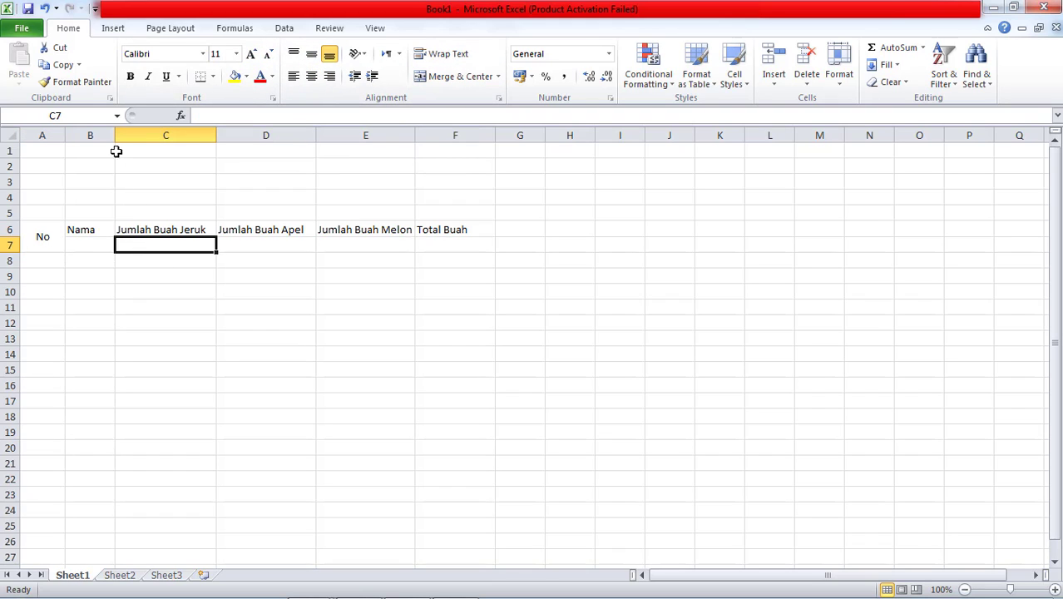
# Widen column B, and merge cells B6:B7 with the "Nama" header centered horizontally and vertically
pyautogui.moveTo(119, 139); pyautogui.dragTo(142, 140)
pyautogui.moveTo(93, 230); pyautogui.dragTo(134, 244)
pyautogui.click(165, 240)
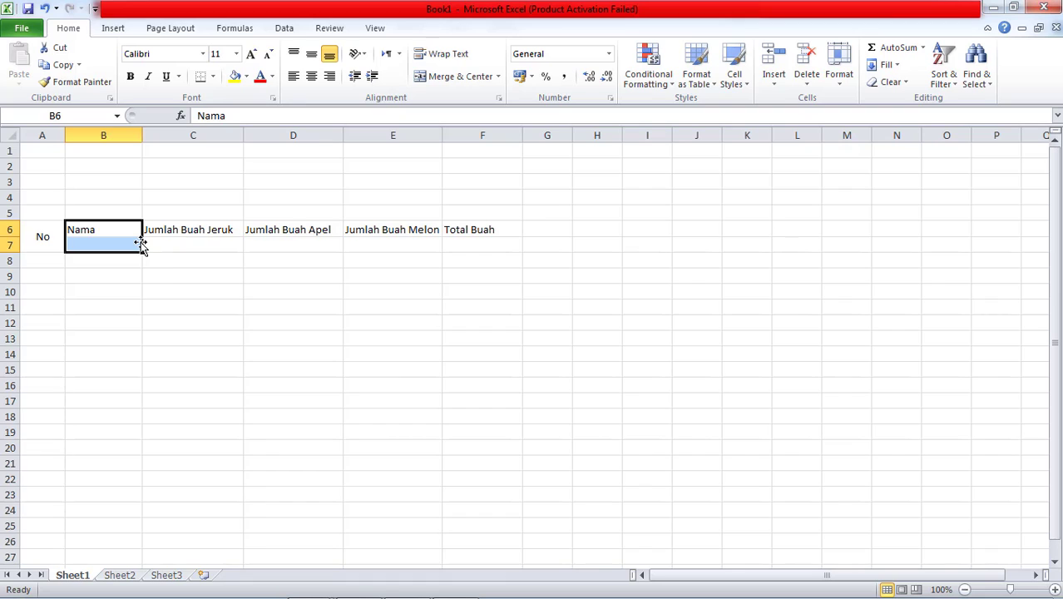
pyautogui.click(456, 77)
pyautogui.click(311, 53)
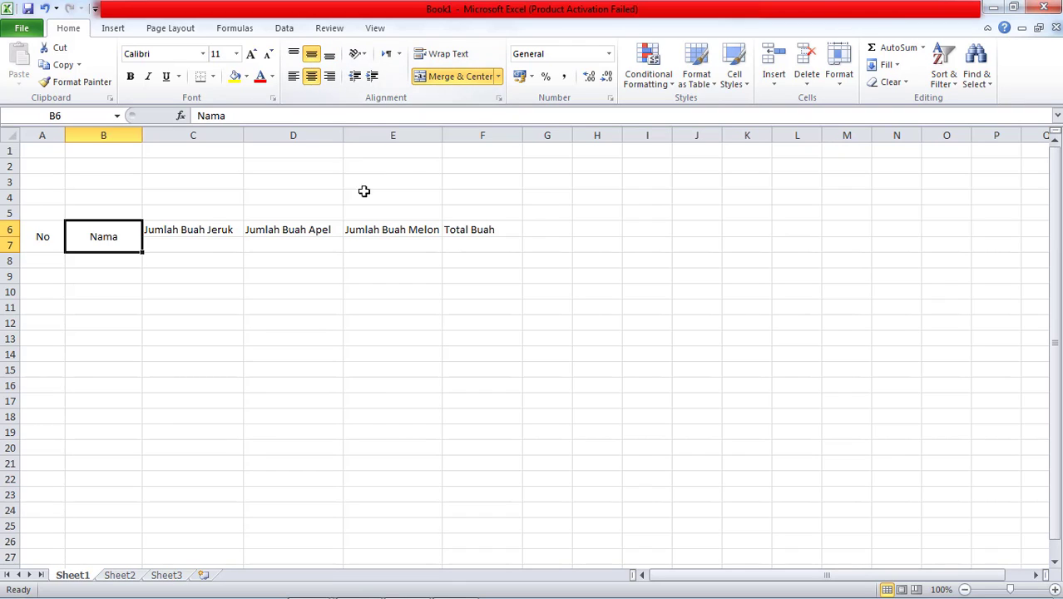
# Merge and center C6:C7 and D6:D7 as two separate header cells, each with middle vertical alignment
pyautogui.moveTo(204, 231); pyautogui.dragTo(210, 243)
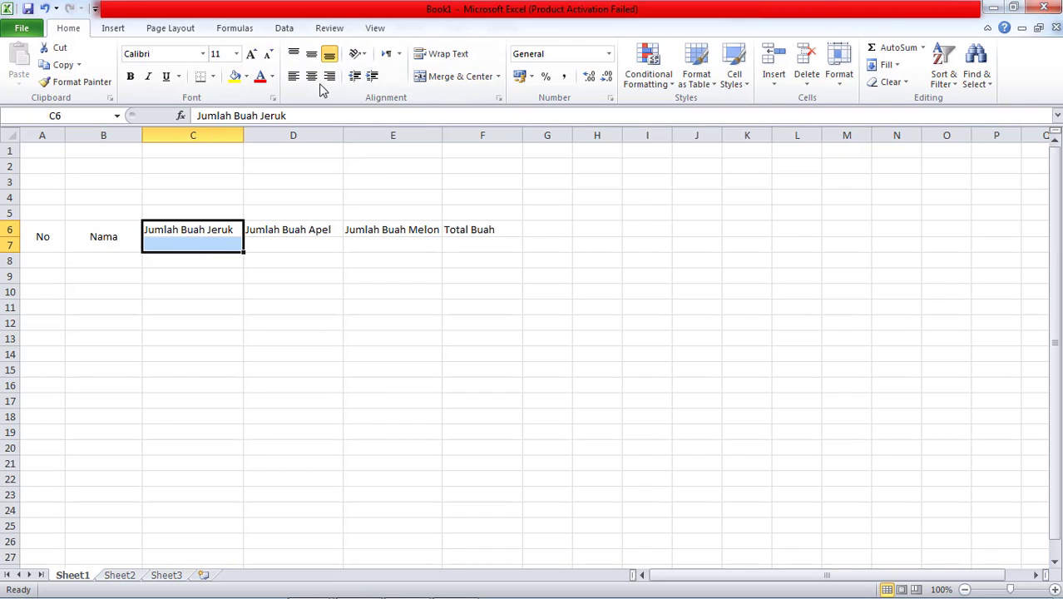
pyautogui.click(429, 76)
pyautogui.click(311, 53)
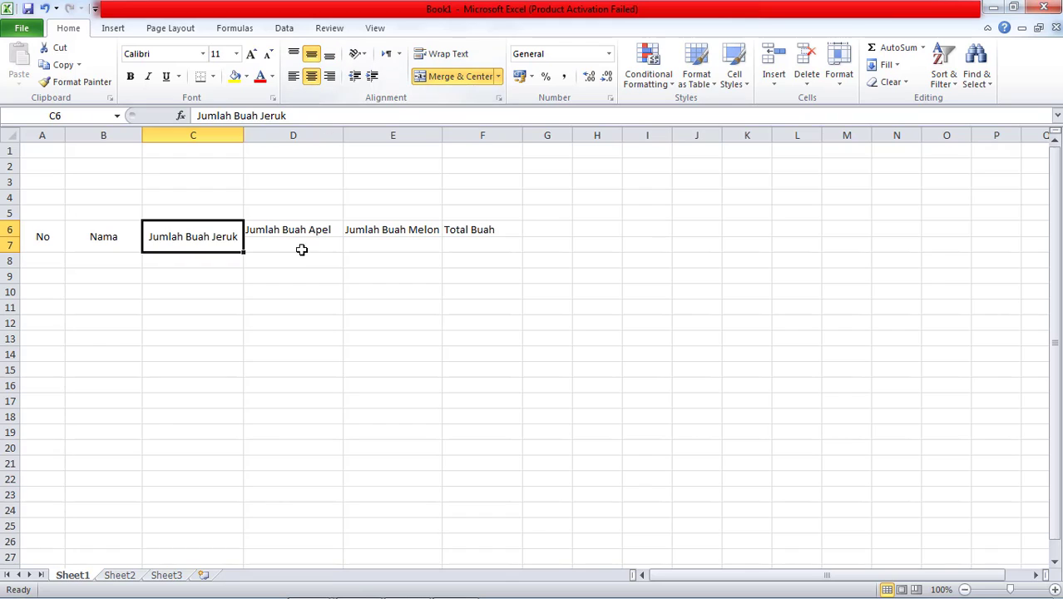
pyautogui.moveTo(292, 226); pyautogui.dragTo(294, 239)
pyautogui.click(445, 76)
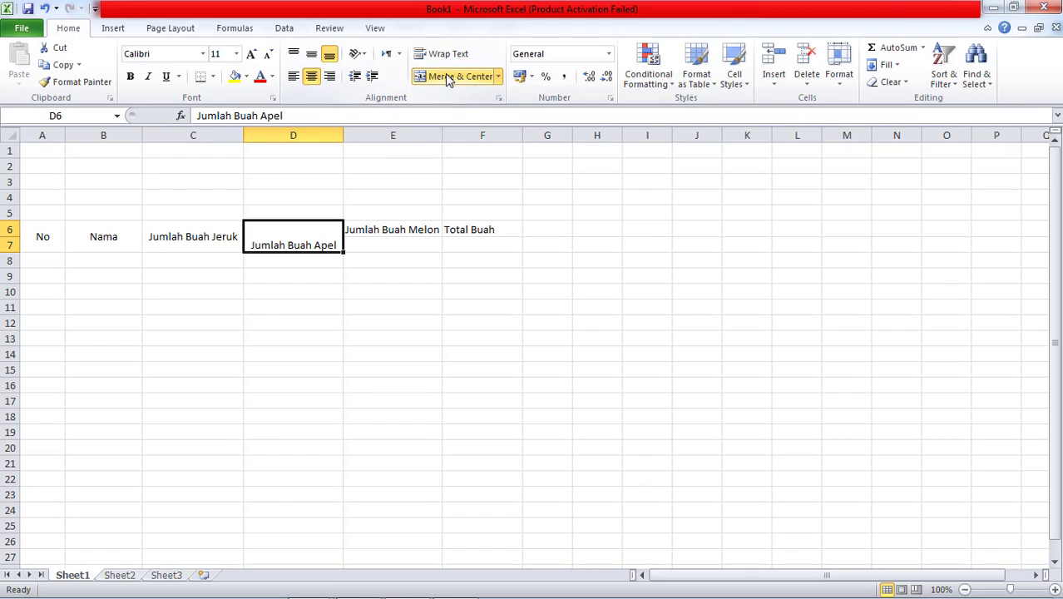
pyautogui.click(312, 53)
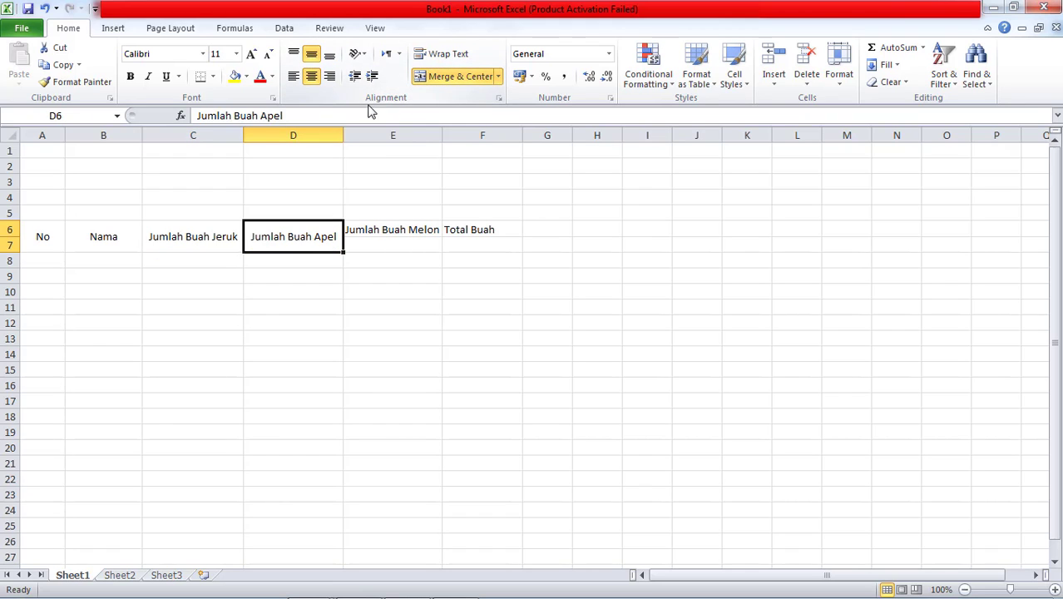
# Merge and center cells E6:E7 and middle-align the "Jumlah Buah Melon" header vertically
pyautogui.moveTo(362, 232)
pyautogui.mouseDown()
pyautogui.moveTo(368, 249)
pyautogui.moveTo(374, 243)
pyautogui.mouseUp()
pyautogui.click(367, 241)
pyautogui.click(372, 228)
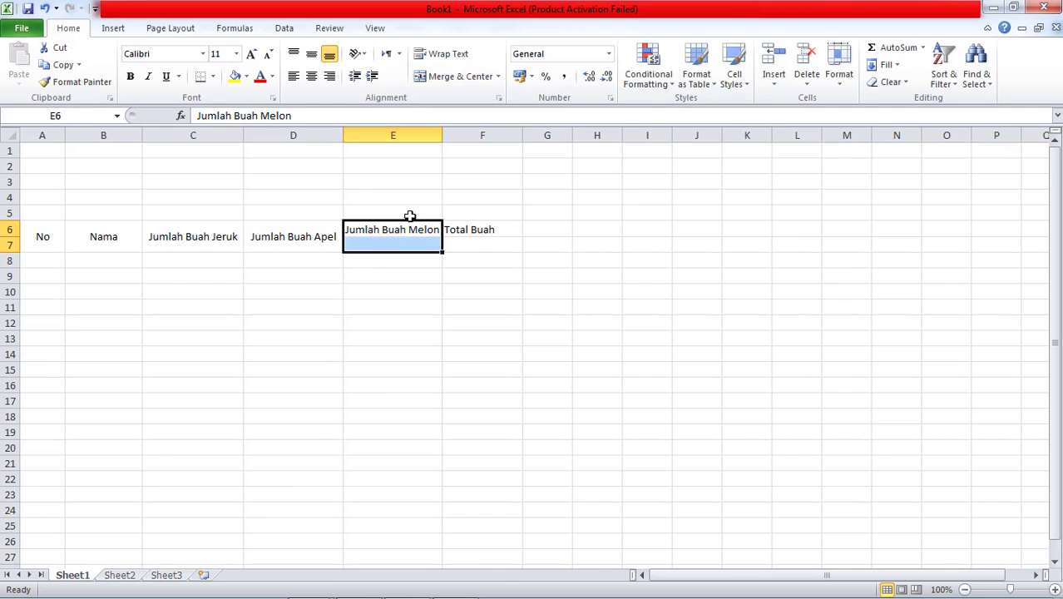
pyautogui.moveTo(422, 231); pyautogui.dragTo(422, 243)
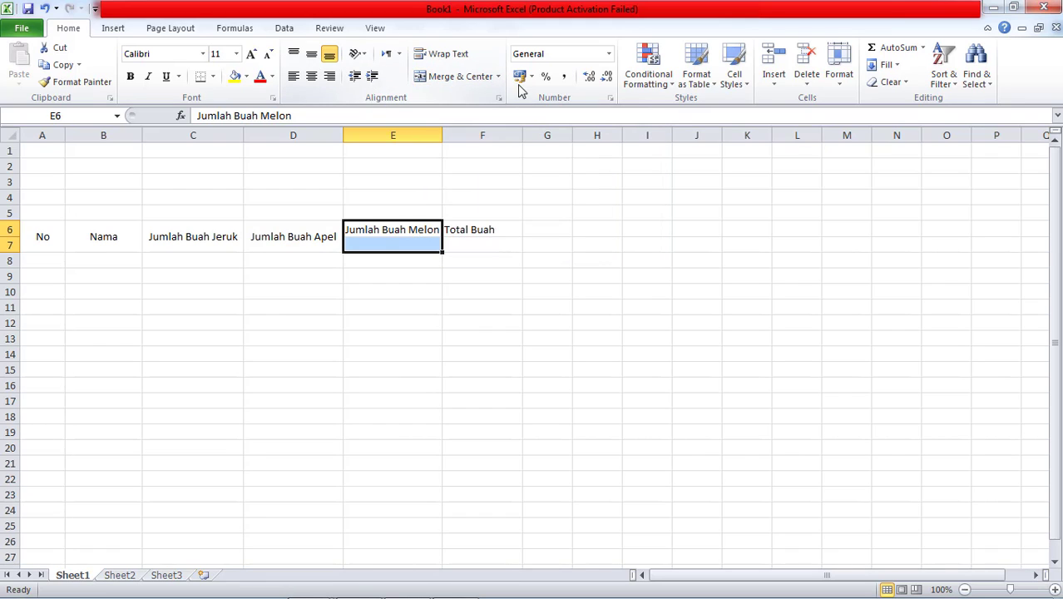
pyautogui.click(460, 76)
pyautogui.click(311, 53)
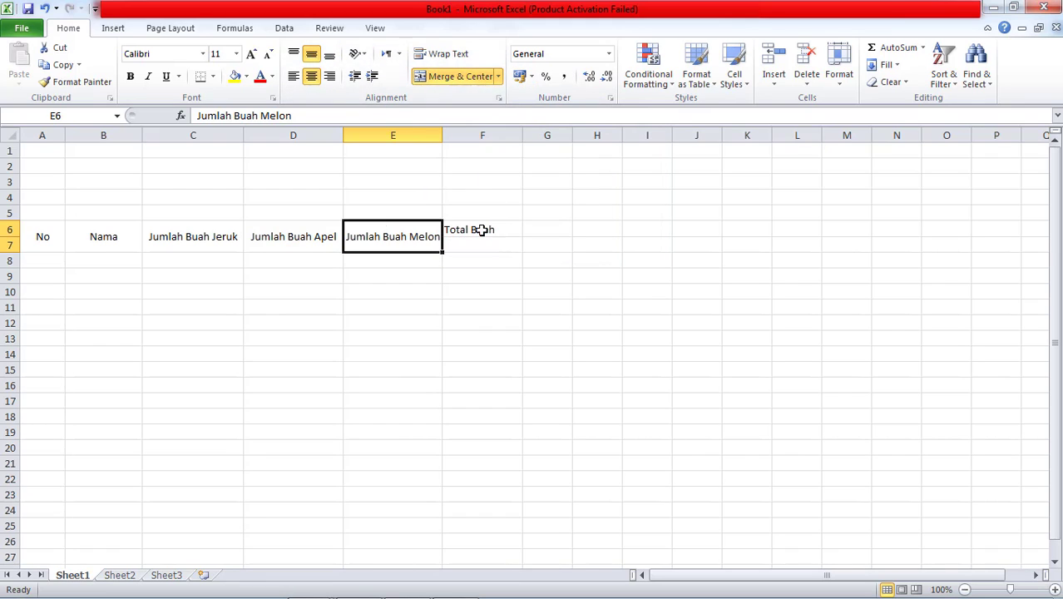
# Merge and center cells F6:F7 and middle-align the "Total Buah" header vertically
pyautogui.moveTo(482, 228); pyautogui.dragTo(484, 240)
pyautogui.click(456, 77)
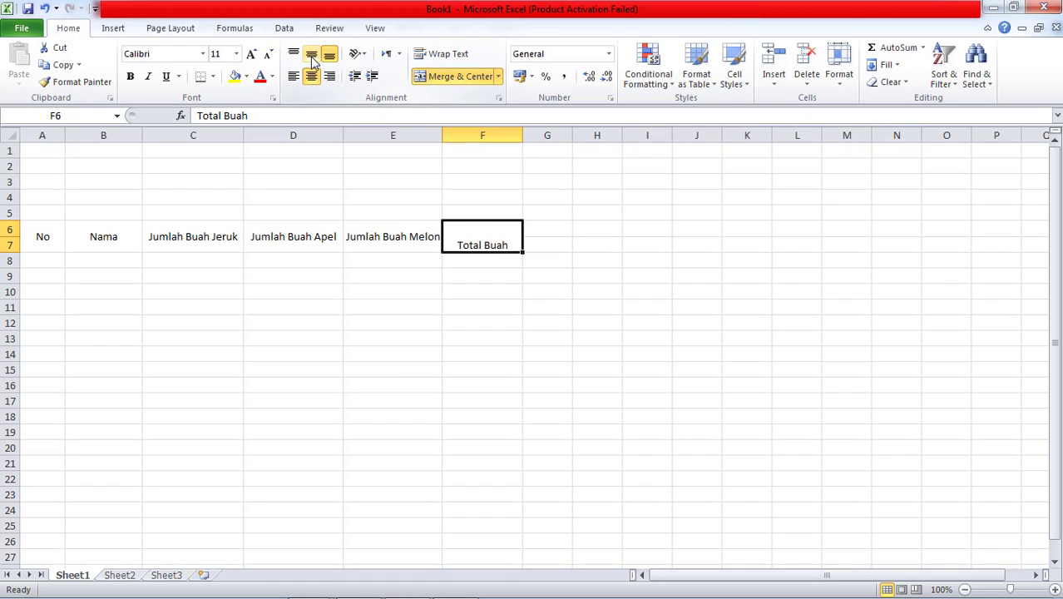
pyautogui.click(312, 53)
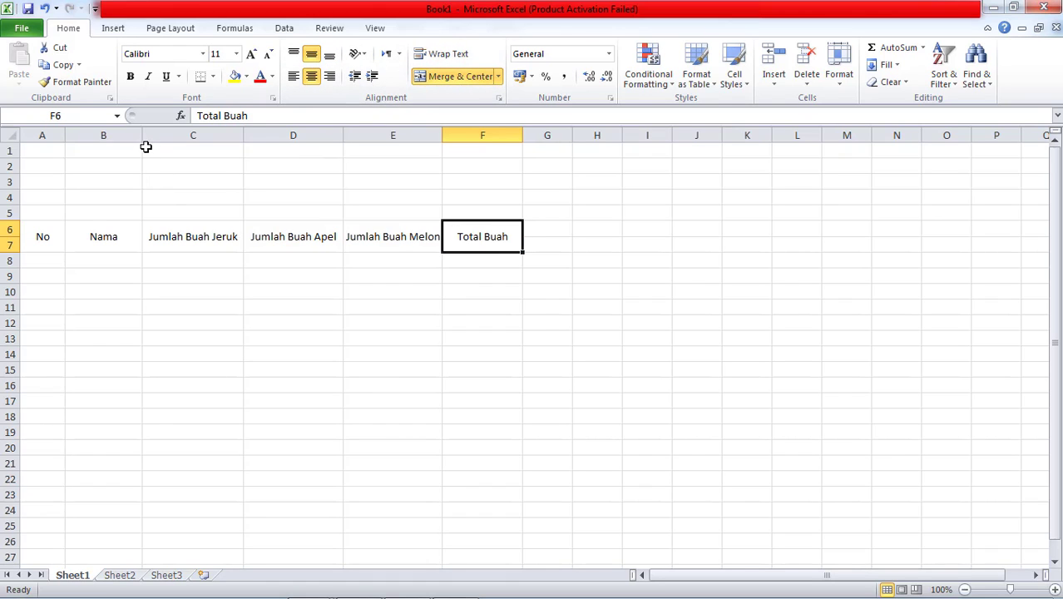
# Widen columns B and C to give the name and orange headers more room
pyautogui.moveTo(142, 136); pyautogui.dragTo(178, 138)
pyautogui.moveTo(281, 138); pyautogui.dragTo(299, 140)
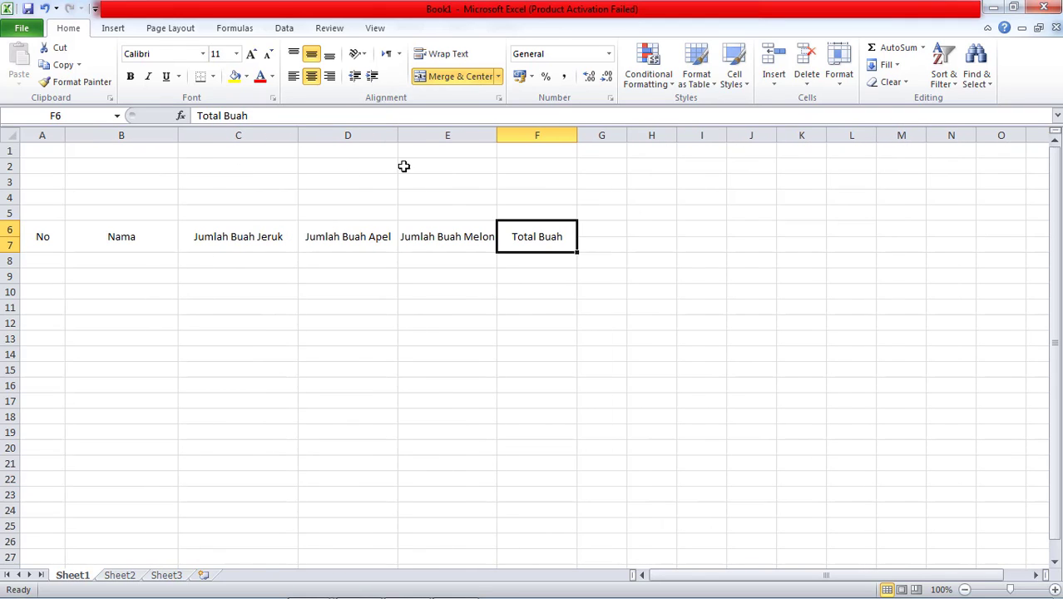
# Set the font of all headers in A6:F7 to Consolas, size 14
pyautogui.moveTo(40, 235); pyautogui.dragTo(557, 225)
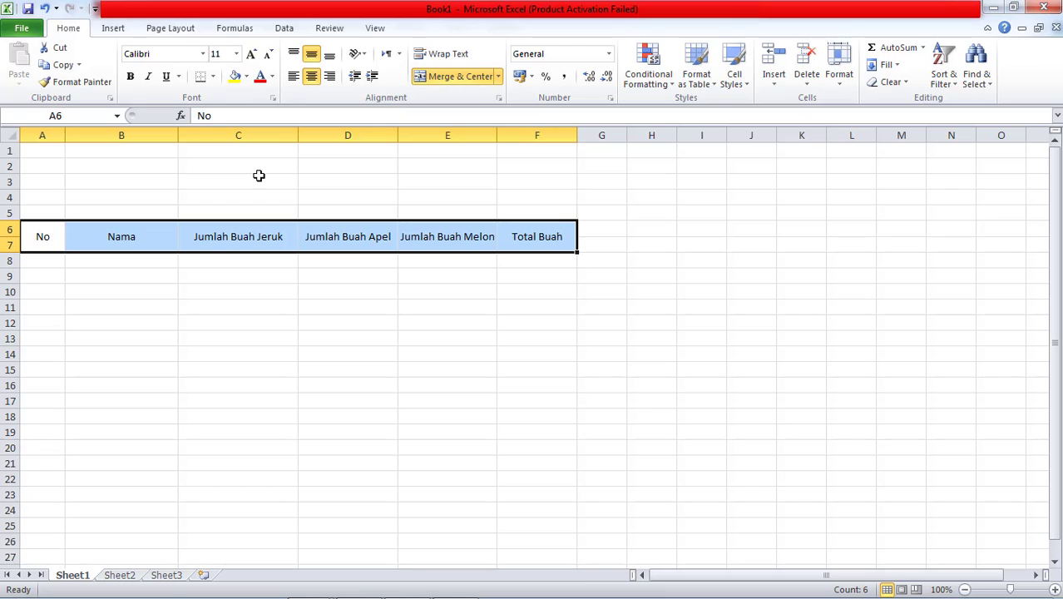
pyautogui.click(180, 55)
pyautogui.write('C')
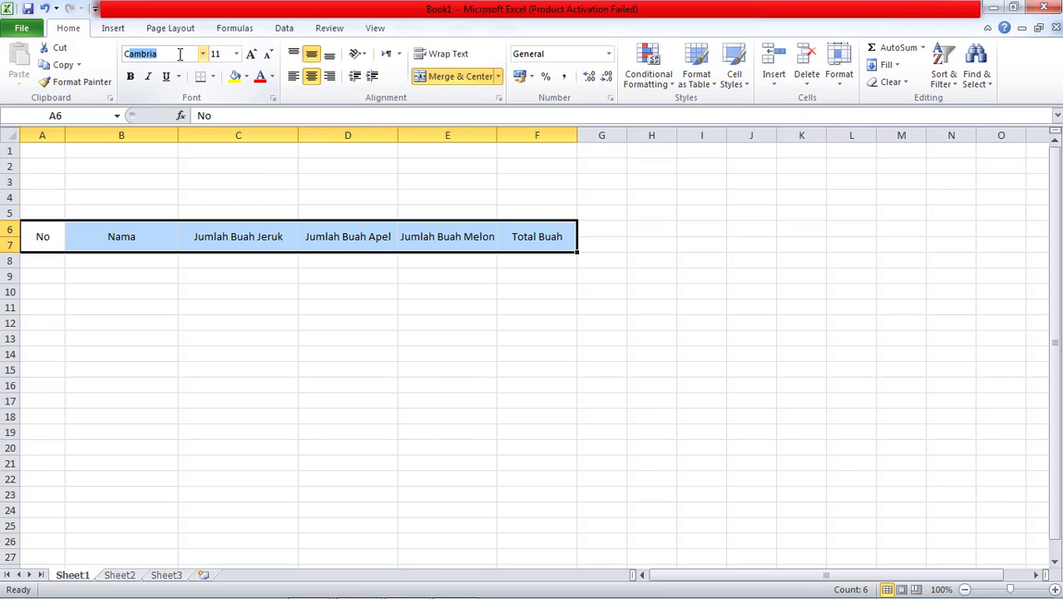
pyautogui.write('onsolas')
pyautogui.press('Return')
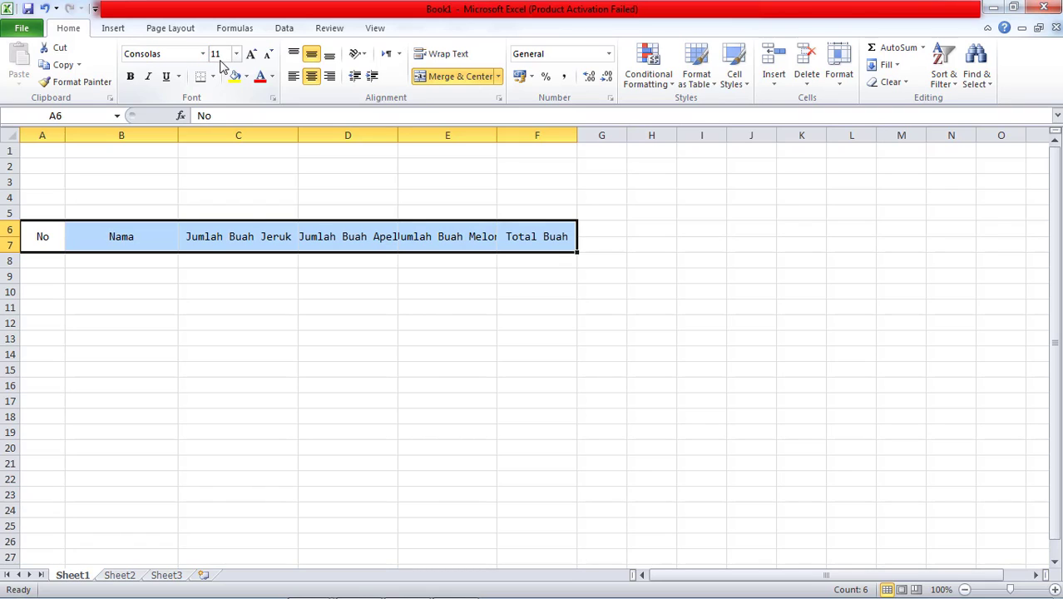
pyautogui.click(221, 55)
pyautogui.press('Return')
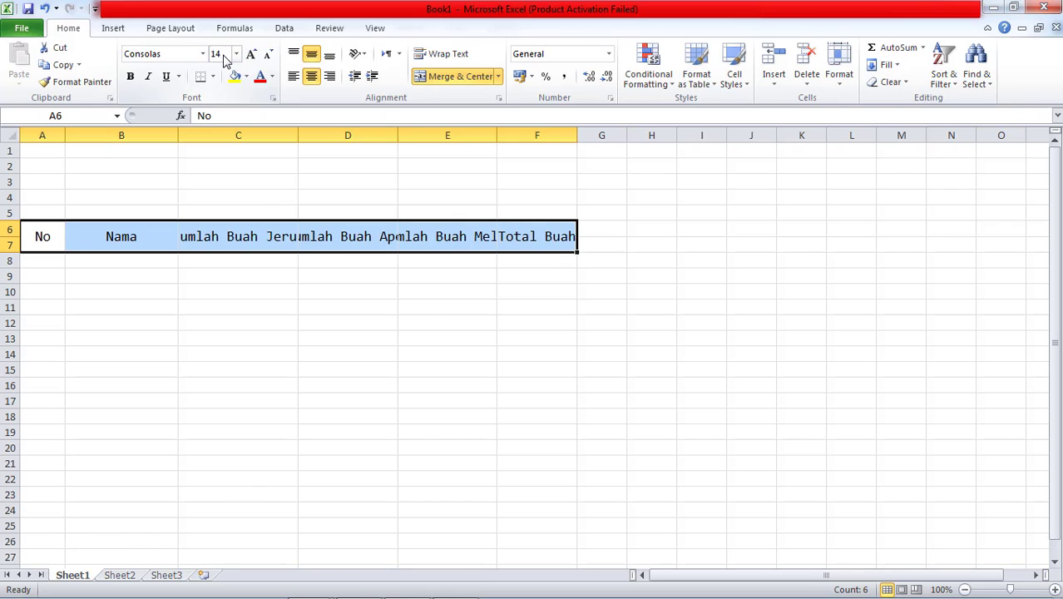
# Widen columns C and D so the "Jumlah Buah Jeruk" and "Jumlah Buah Apel" headers fit fully
pyautogui.click(252, 176)
pyautogui.moveTo(297, 135); pyautogui.dragTo(326, 135)
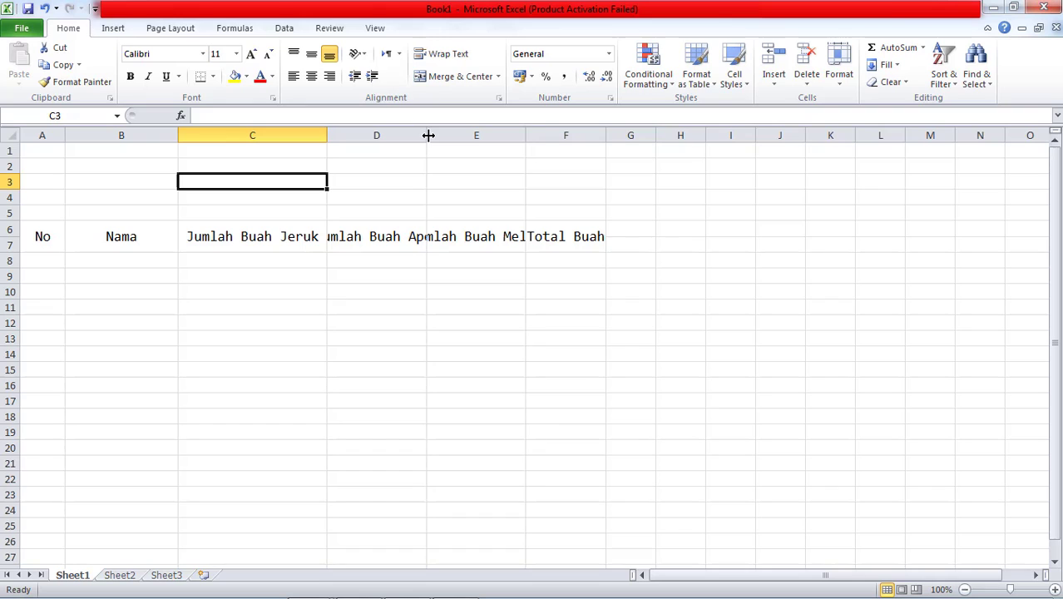
pyautogui.moveTo(429, 135); pyautogui.dragTo(475, 135)
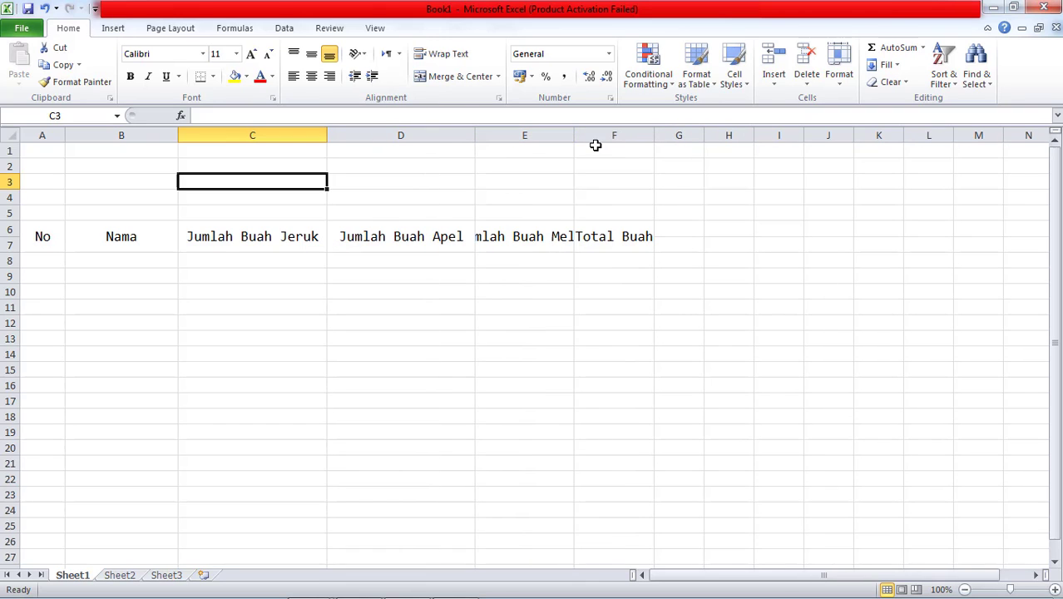
# Widen columns E and F so the "Jumlah Buah Melon" and "Total Buah" headers fit fully
pyautogui.moveTo(576, 133); pyautogui.dragTo(617, 126)
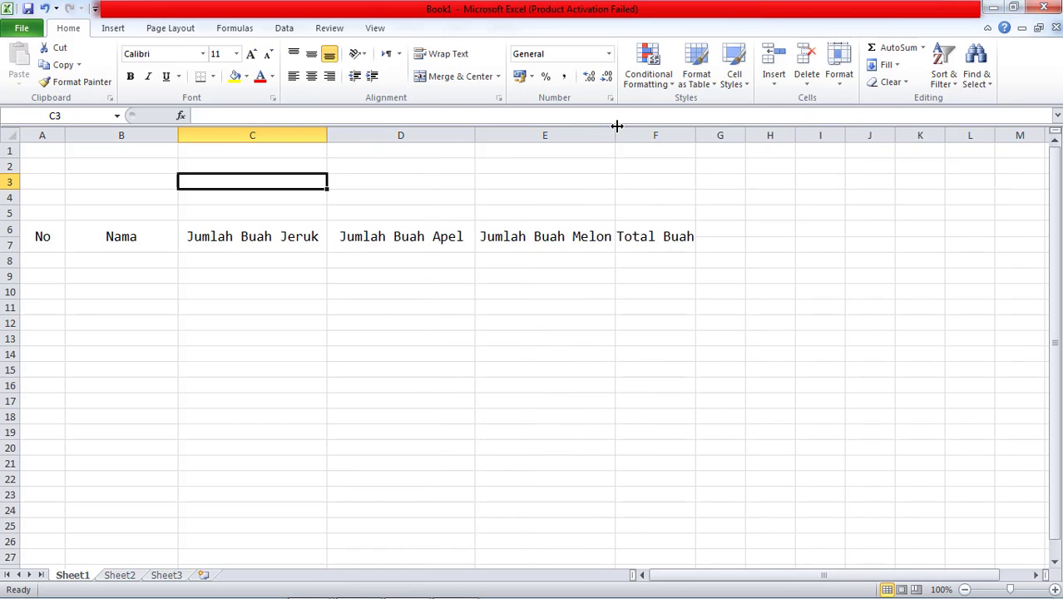
pyautogui.moveTo(696, 133); pyautogui.dragTo(727, 135)
pyautogui.click(198, 243)
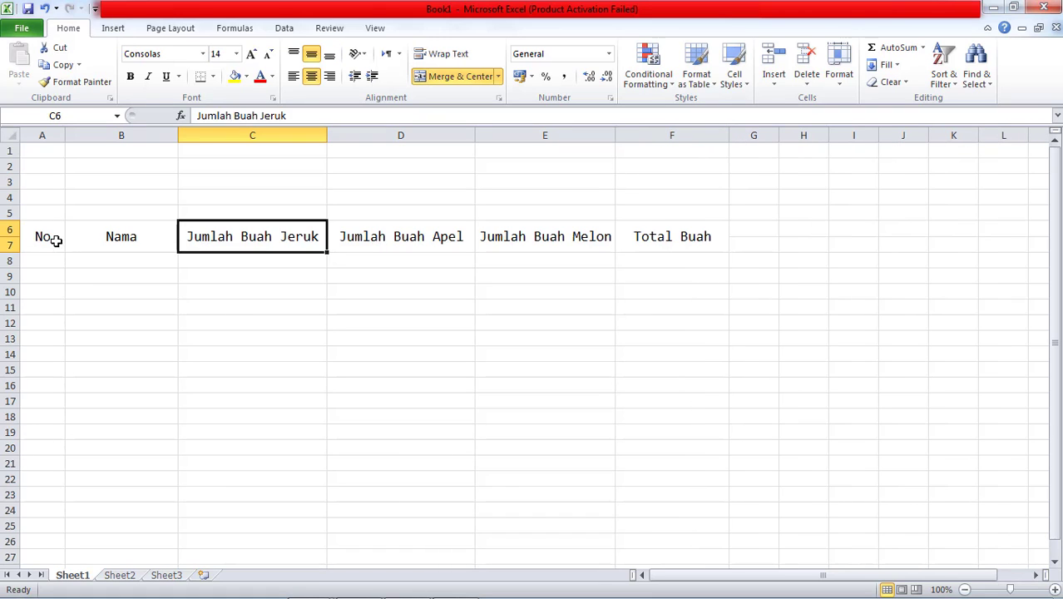
pyautogui.click(45, 243)
pyautogui.click(101, 240)
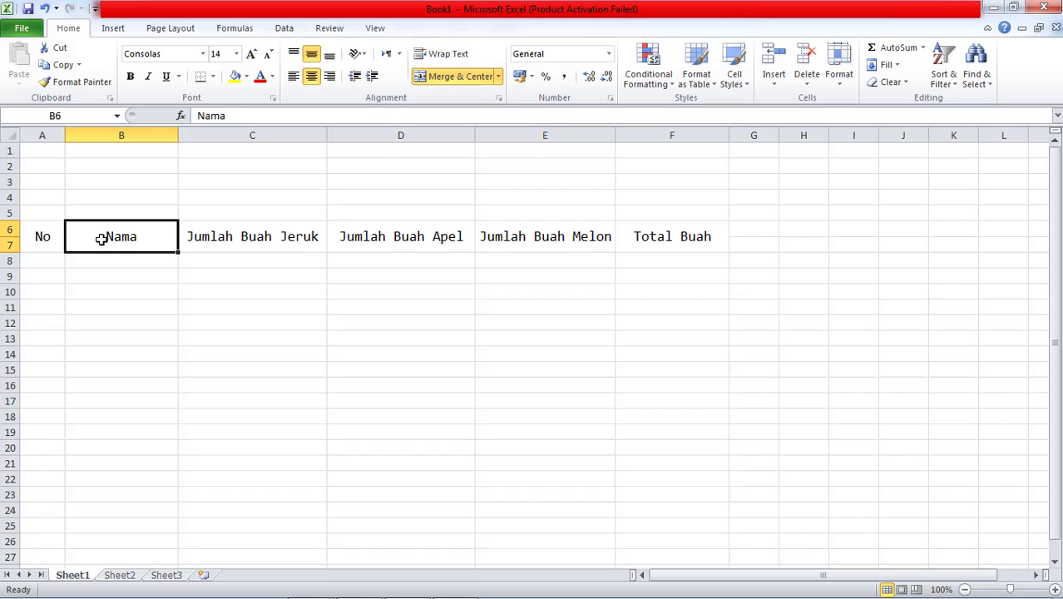
pyautogui.click(42, 237)
pyautogui.click(84, 241)
pyautogui.click(46, 237)
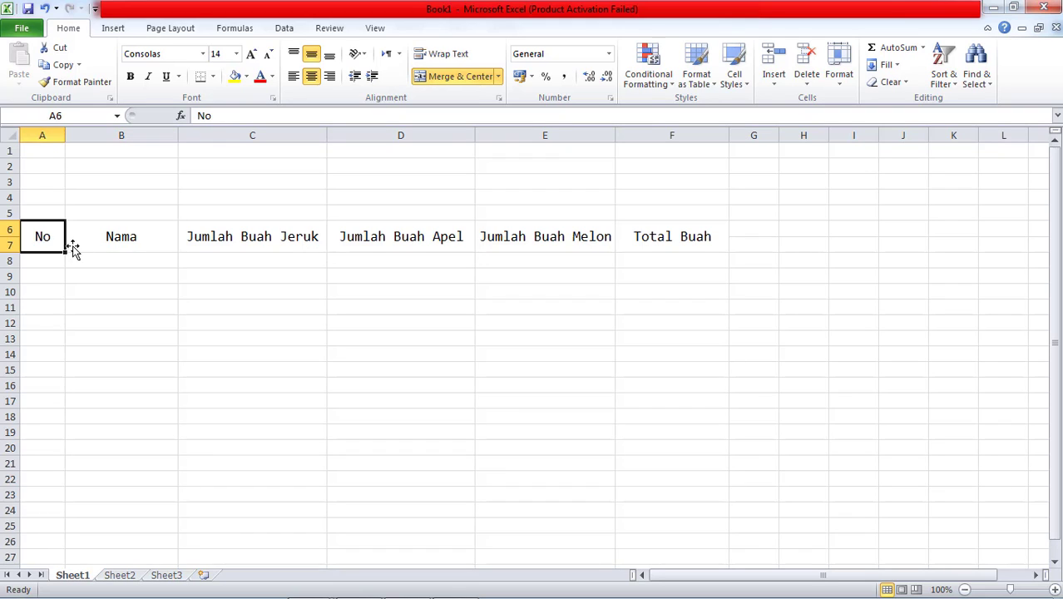
pyautogui.click(96, 248)
pyautogui.click(51, 243)
pyautogui.click(99, 241)
pyautogui.click(42, 240)
pyautogui.click(91, 240)
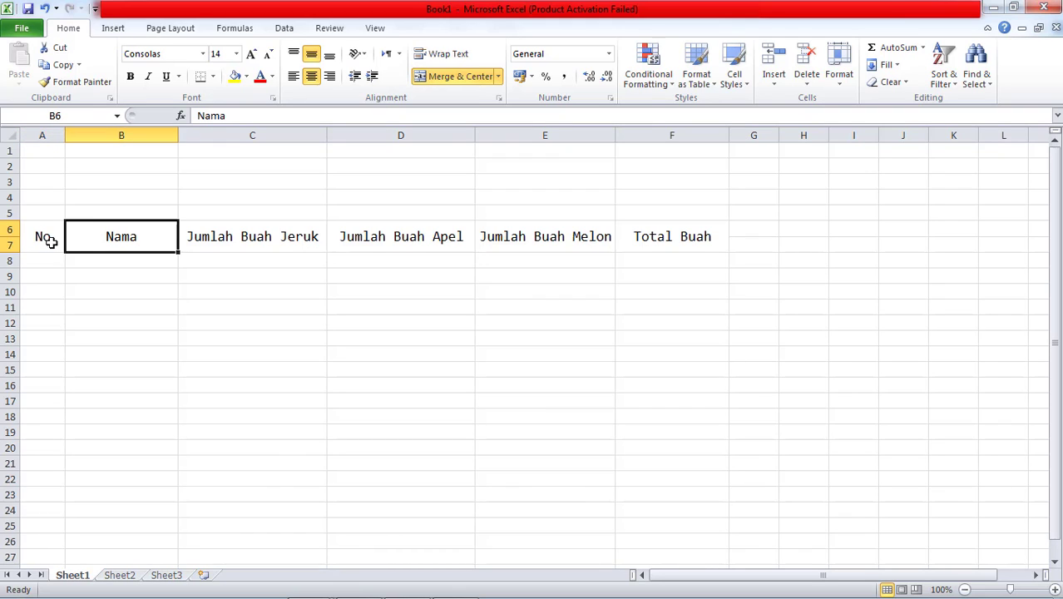
# Add a bottom border to the header cells A6:F7
pyautogui.moveTo(47, 240); pyautogui.dragTo(704, 237)
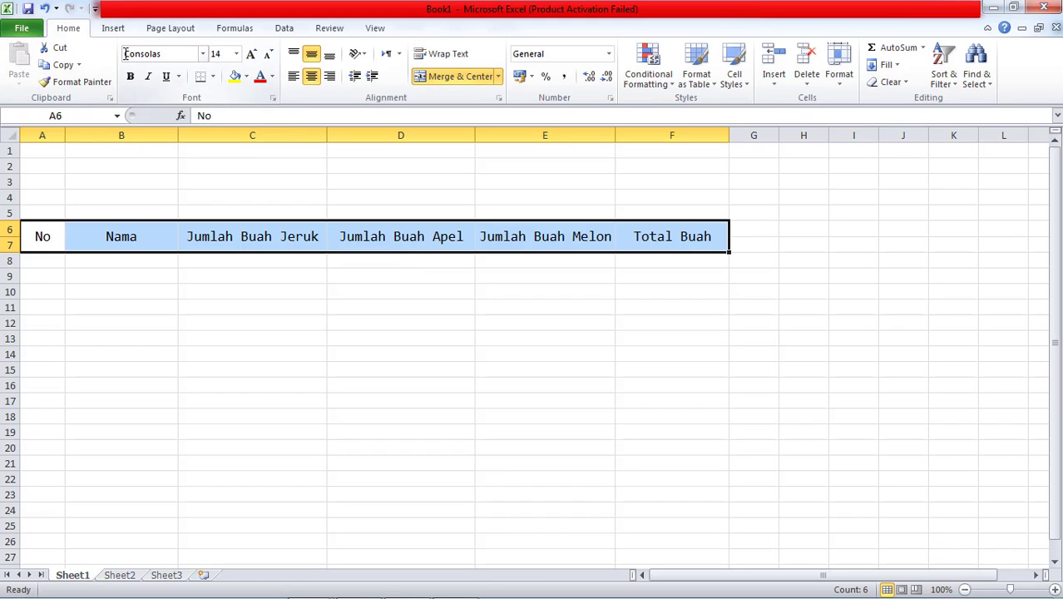
pyautogui.click(214, 78)
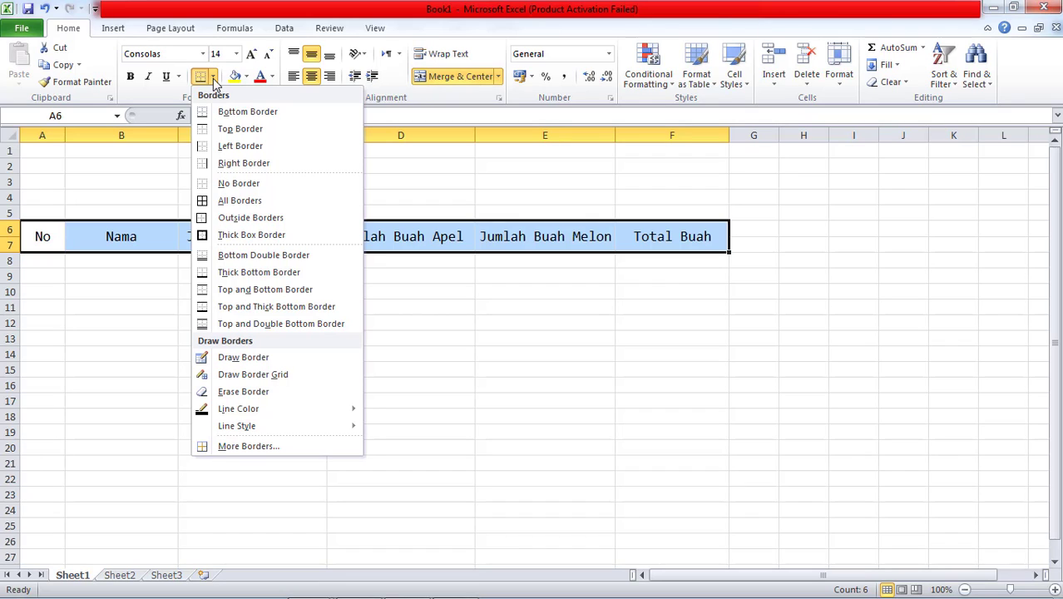
pyautogui.click(247, 116)
pyautogui.click(212, 321)
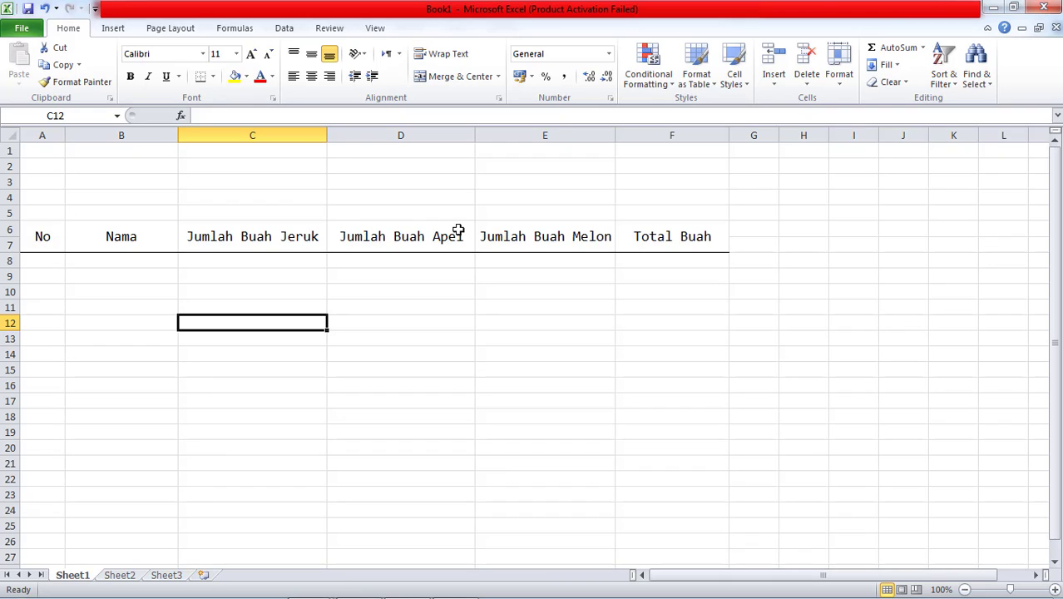
# Apply All Borders to the header cells A6:F7
pyautogui.moveTo(33, 235); pyautogui.dragTo(667, 218)
pyautogui.click(667, 215)
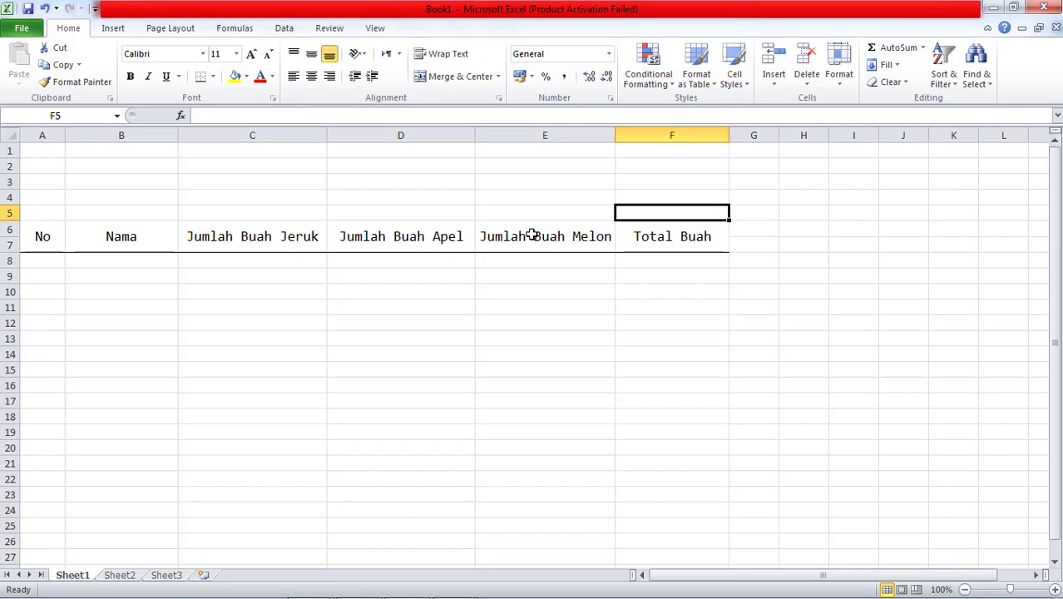
pyautogui.moveTo(30, 239); pyautogui.dragTo(710, 239)
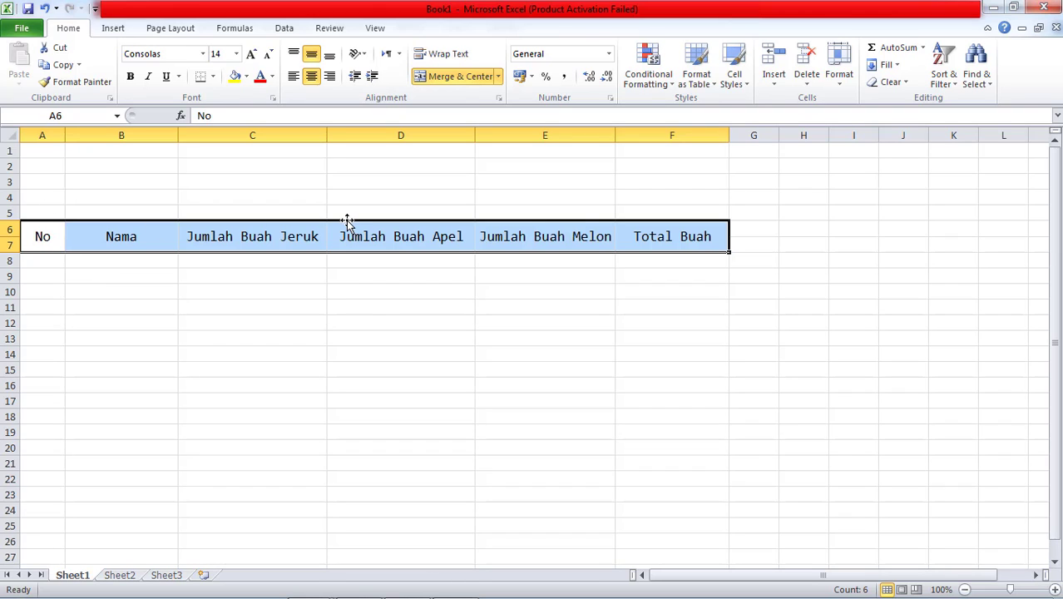
pyautogui.click(213, 77)
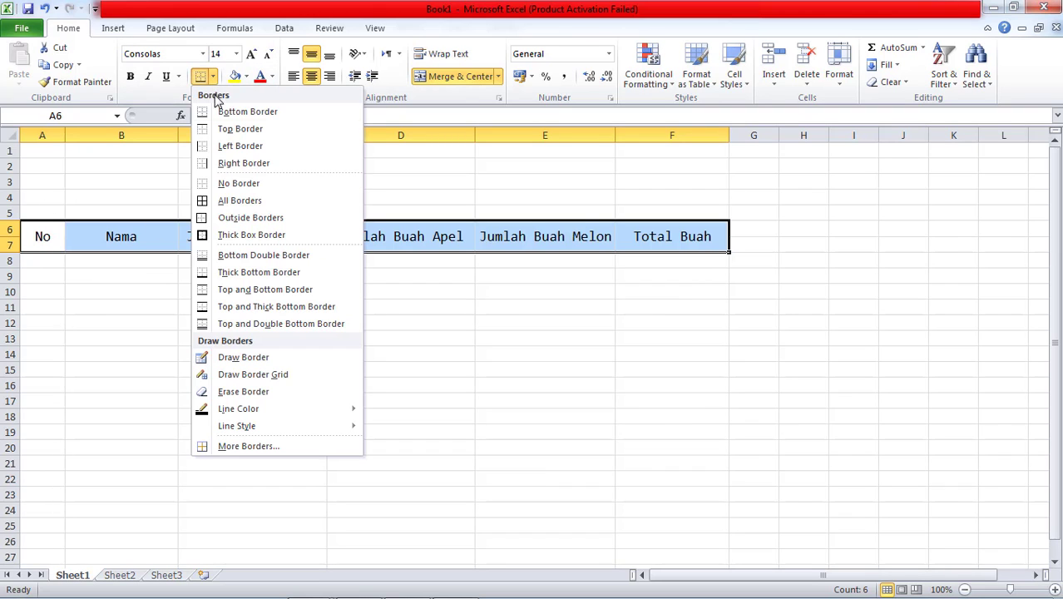
pyautogui.click(235, 201)
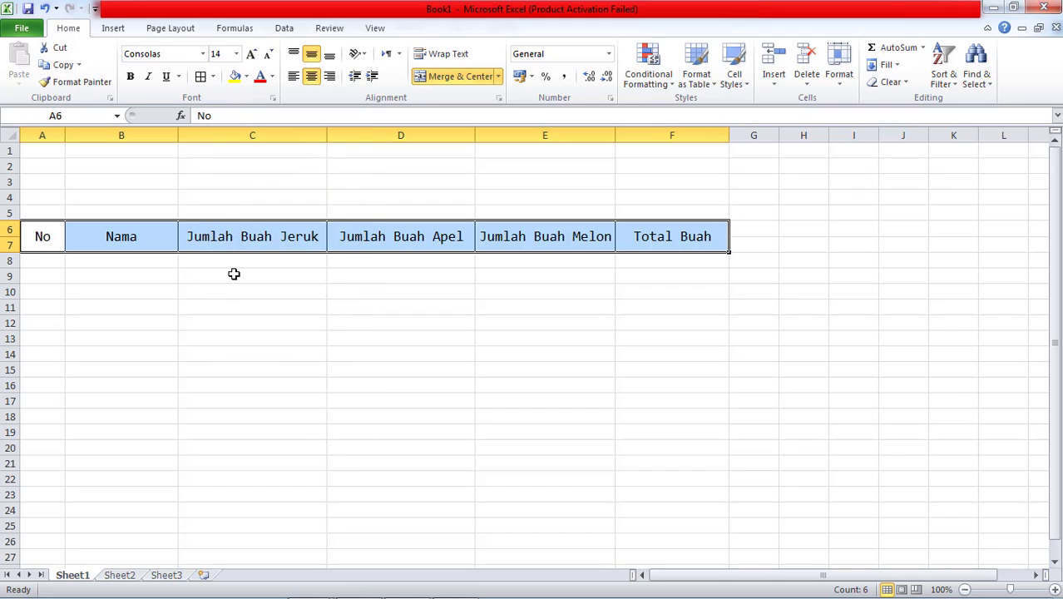
pyautogui.click(238, 278)
pyautogui.click(31, 249)
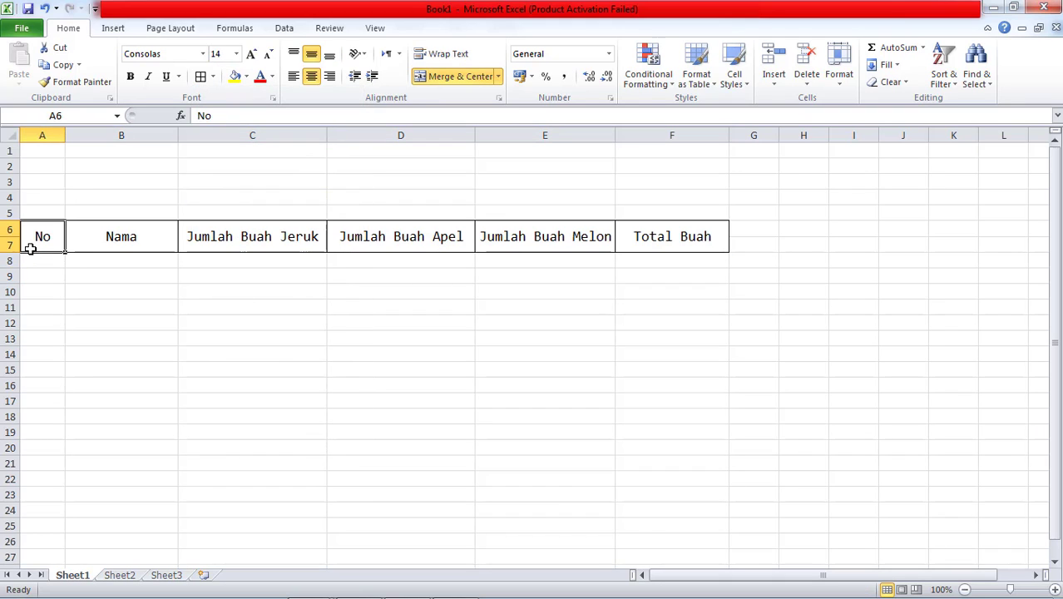
pyautogui.click(179, 232)
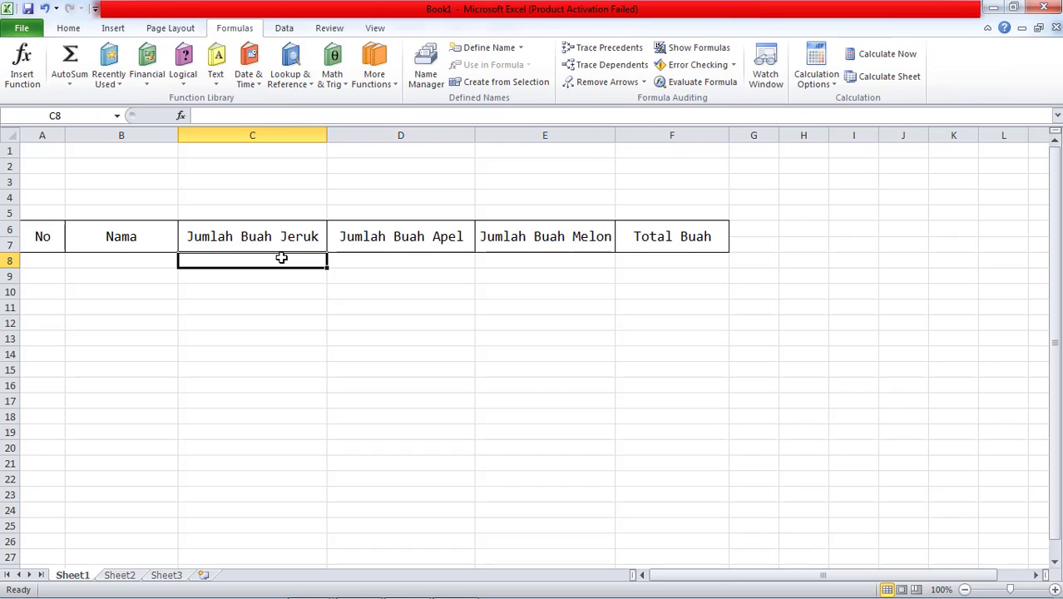
pyautogui.click(116, 291)
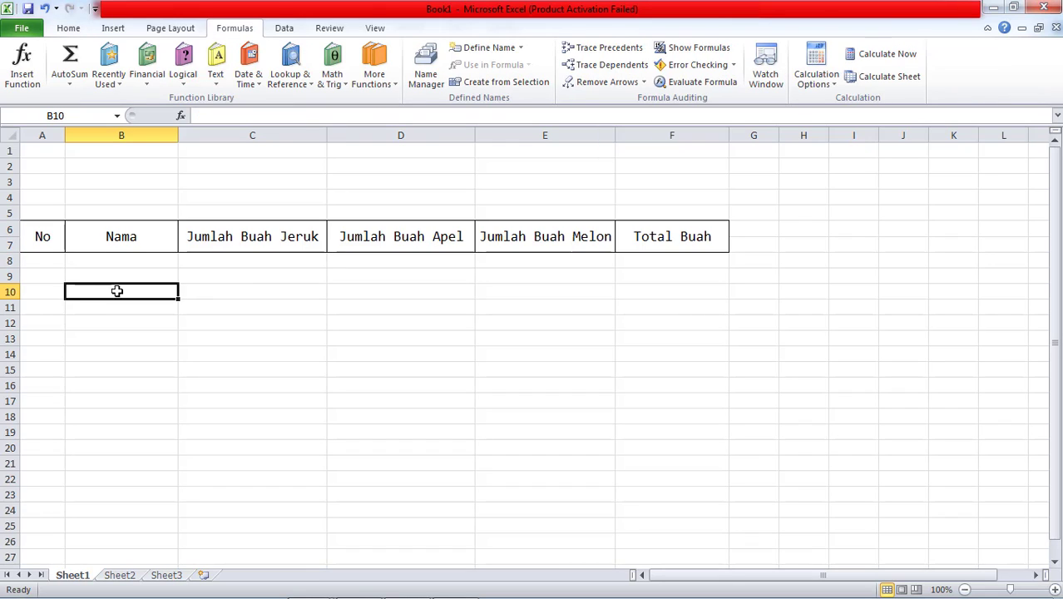
pyautogui.click(44, 290)
pyautogui.click(47, 275)
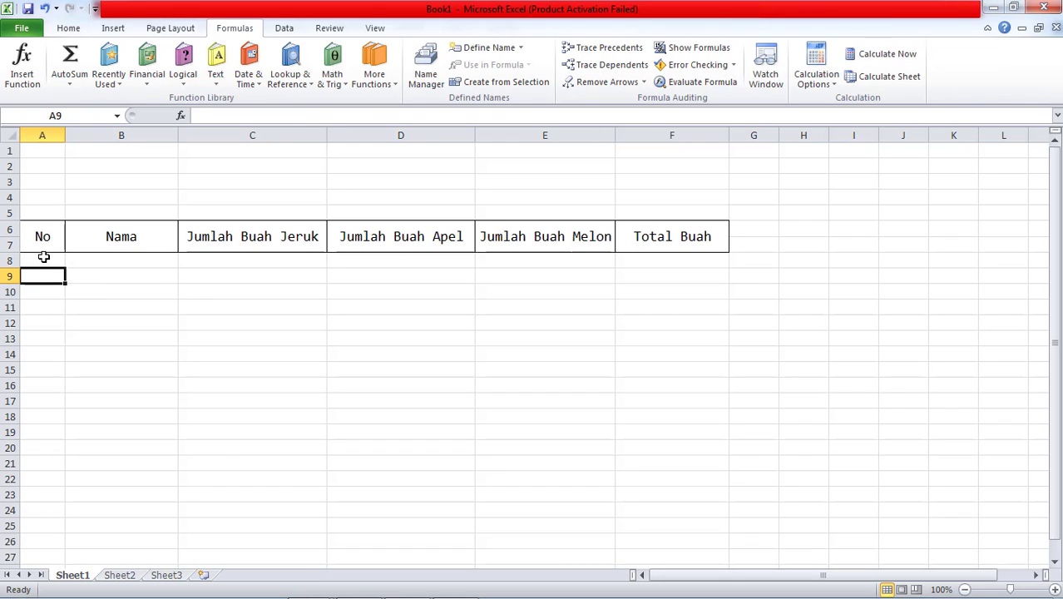
pyautogui.click(46, 258)
pyautogui.click(46, 250)
pyautogui.click(167, 259)
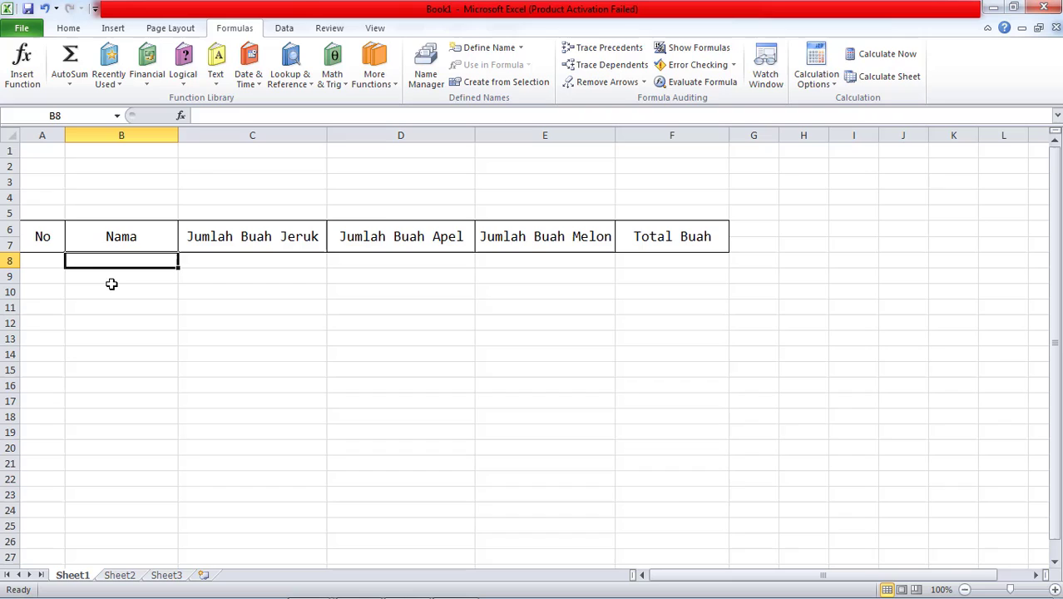
pyautogui.click(64, 281)
pyautogui.click(56, 242)
pyautogui.click(73, 242)
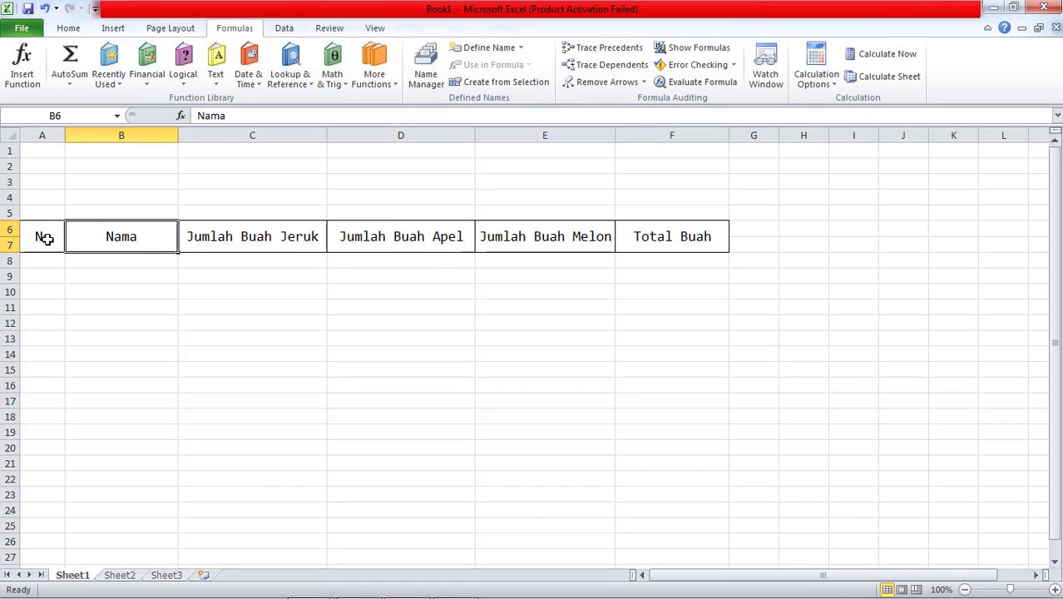
pyautogui.moveTo(47, 241); pyautogui.dragTo(520, 237)
pyautogui.click(517, 240)
pyautogui.click(302, 259)
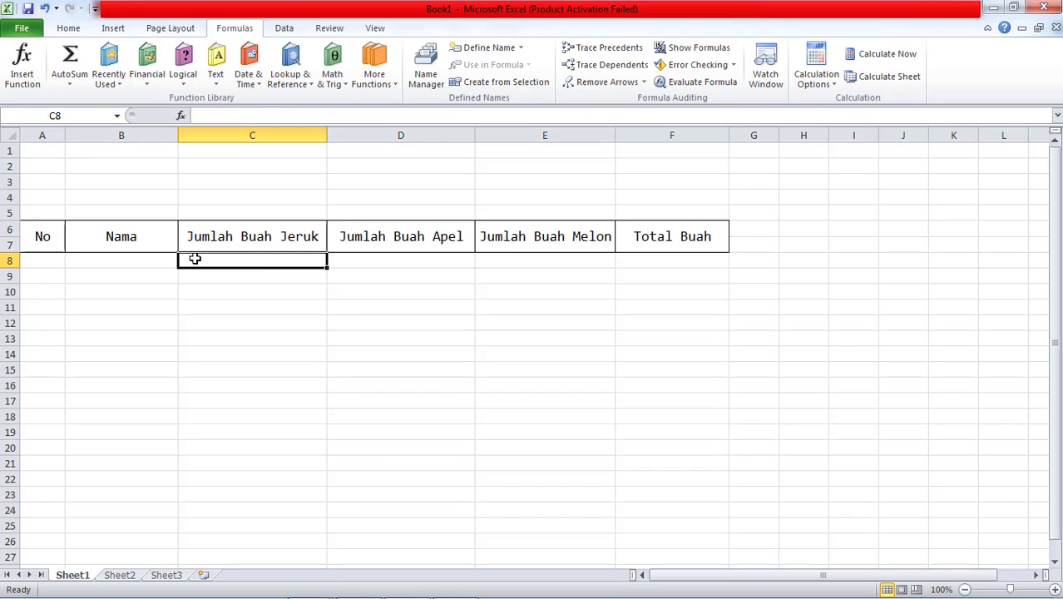
# Apply All Borders to the empty data rows in A8:F11 below the headers
pyautogui.moveTo(47, 264); pyautogui.dragTo(647, 314)
pyautogui.click(68, 29)
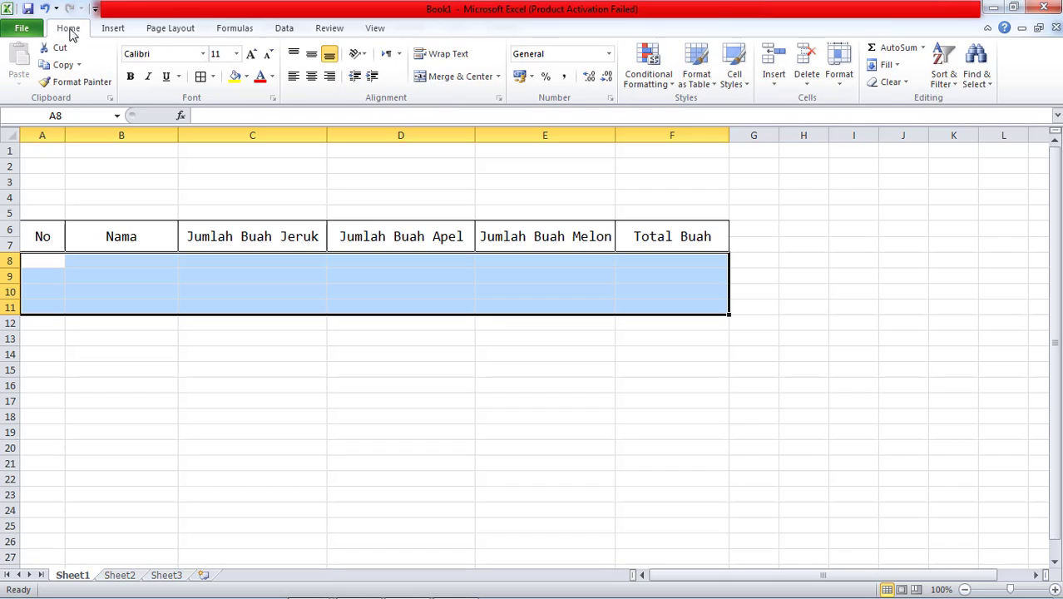
pyautogui.click(200, 77)
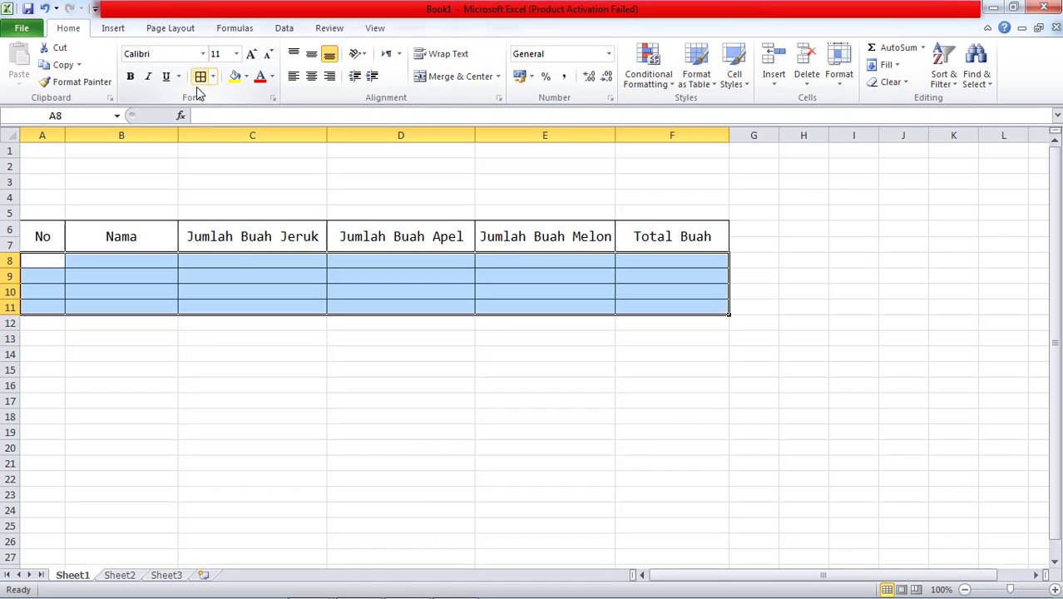
pyautogui.click(250, 305)
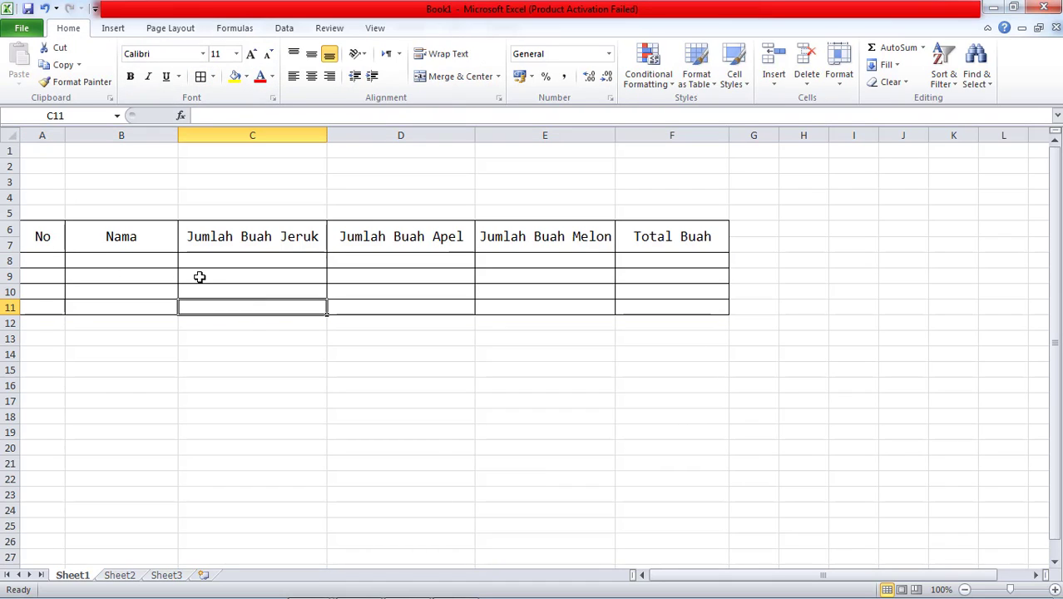
# Zoom the sheet to 130% and view the available border line styles
pyautogui.click(42, 261)
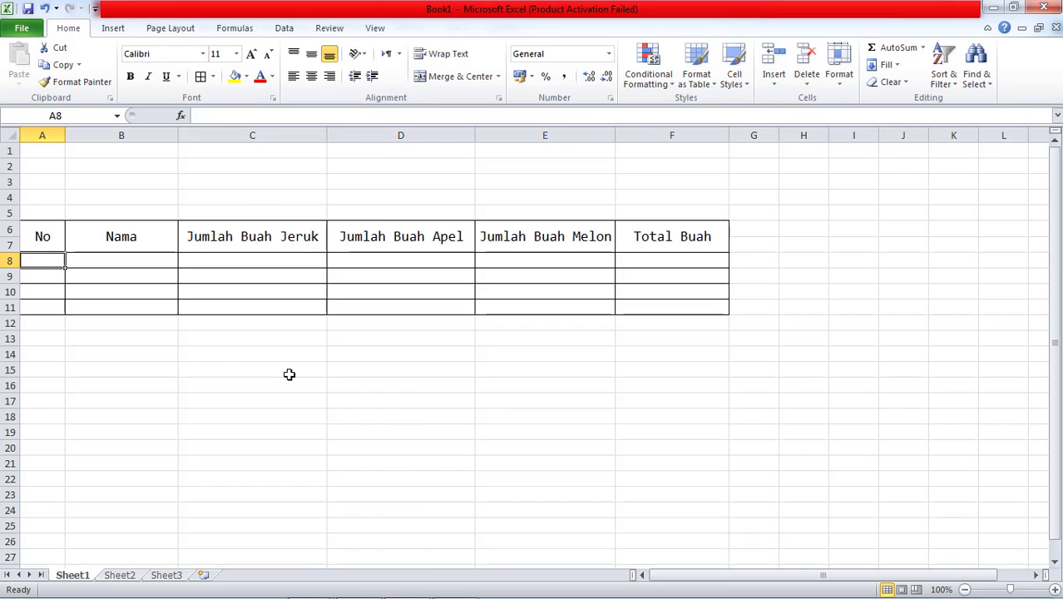
pyautogui.click(1055, 589)
pyautogui.click(1055, 589)
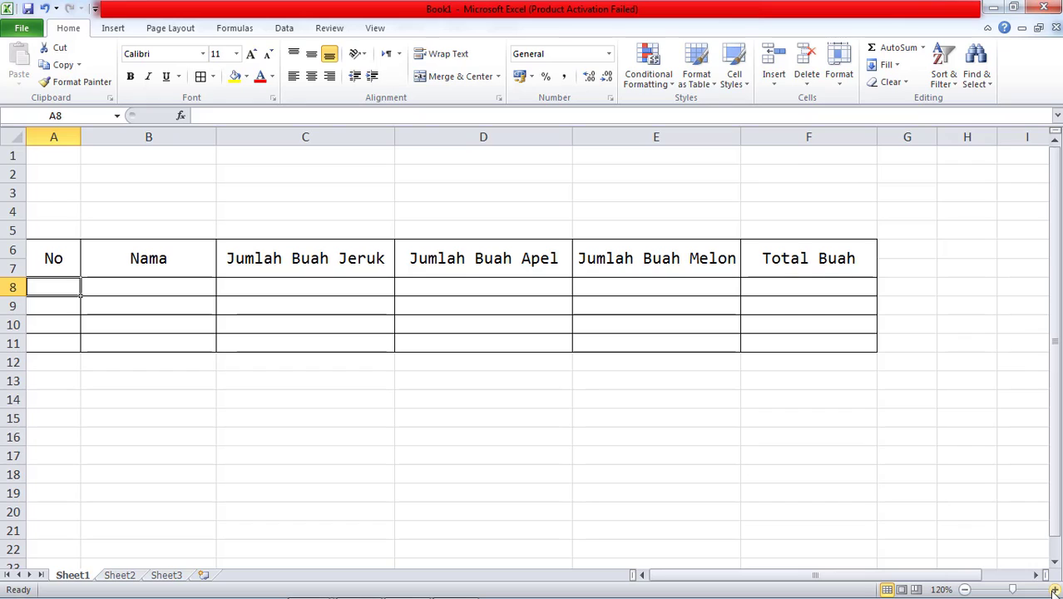
pyautogui.click(1054, 589)
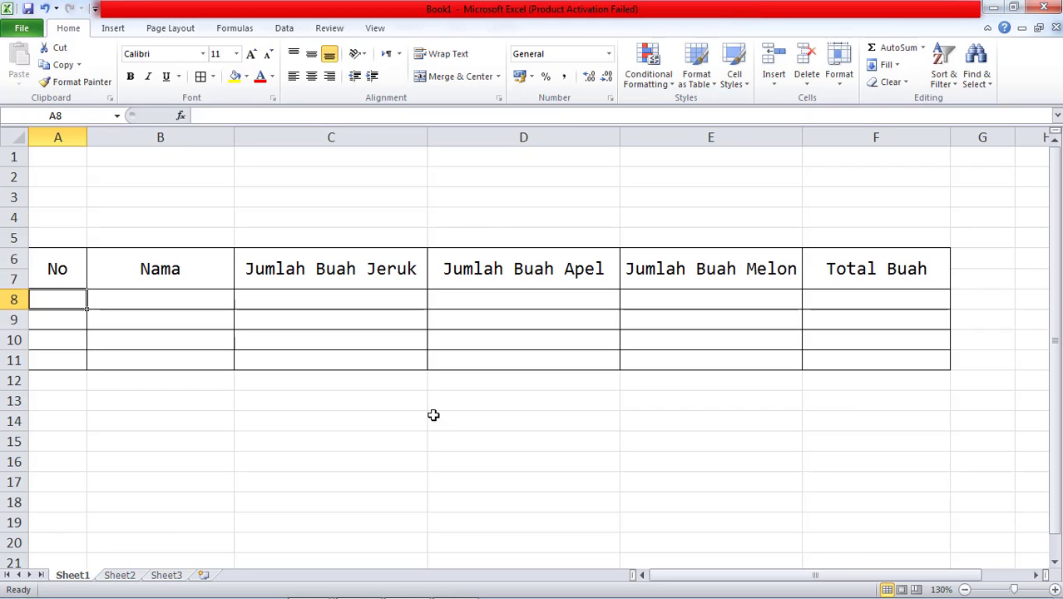
pyautogui.click(213, 77)
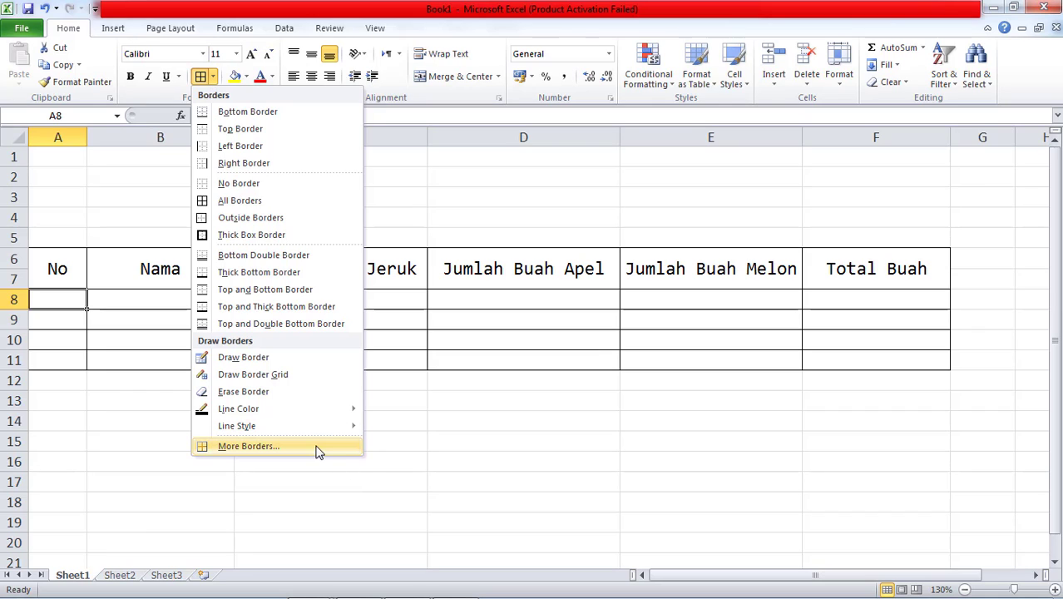
pyautogui.moveTo(348, 430)
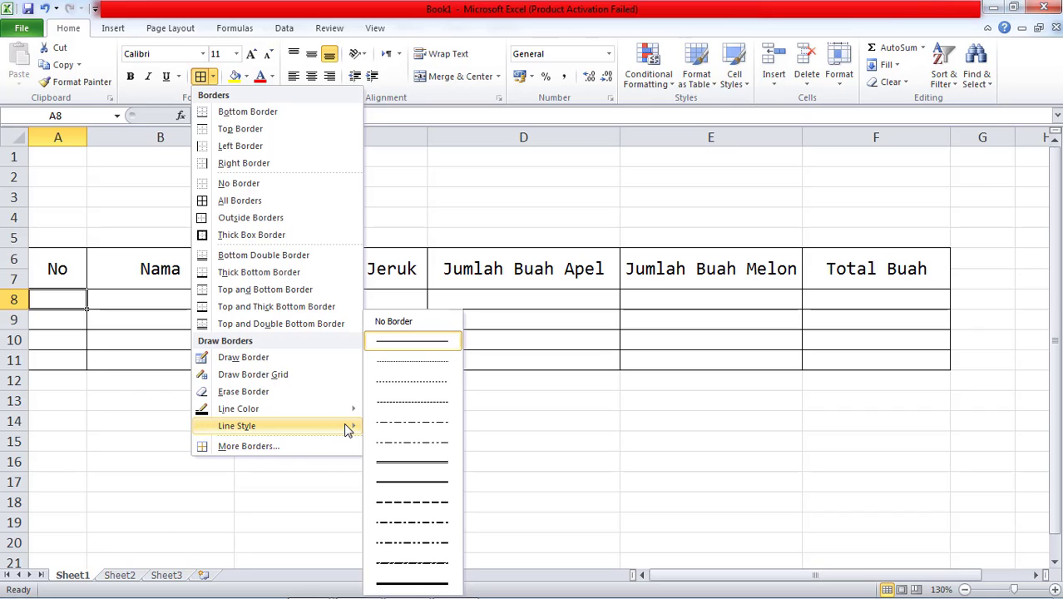
pyautogui.click(213, 77)
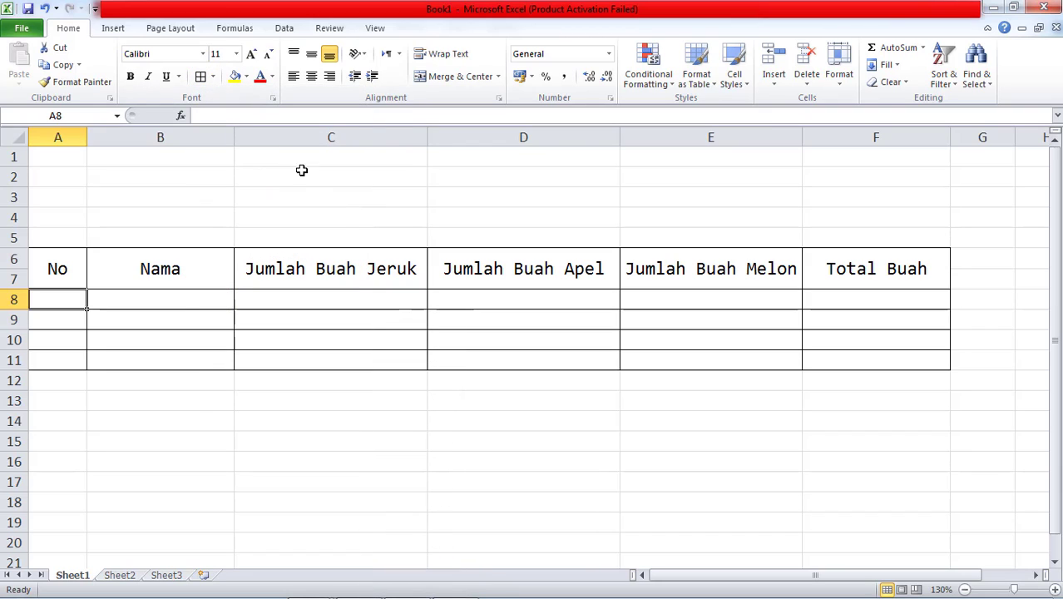
pyautogui.click(107, 321)
pyautogui.click(118, 299)
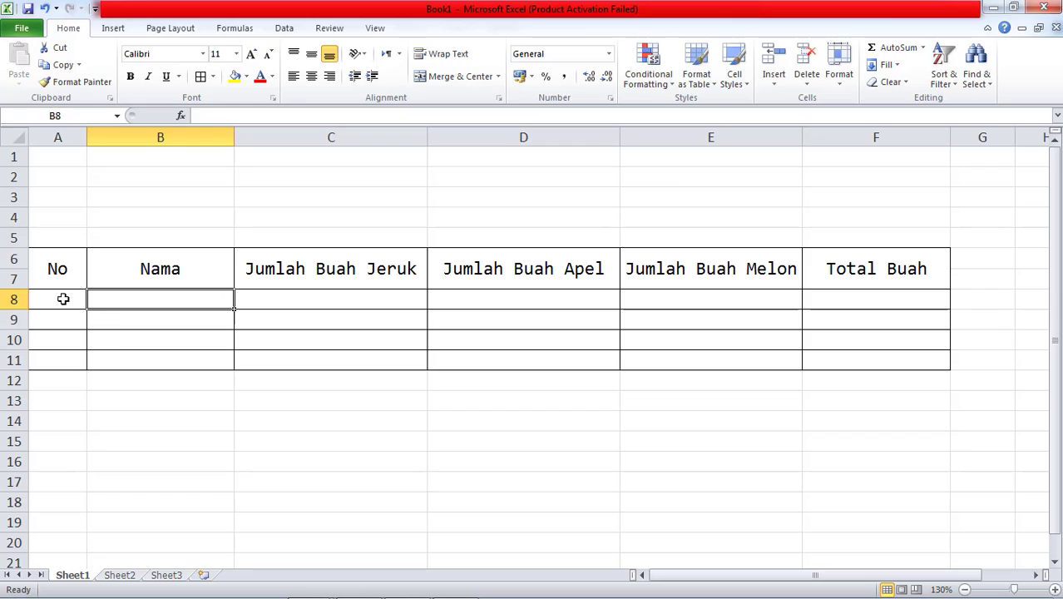
pyautogui.click(63, 298)
pyautogui.click(101, 299)
pyautogui.click(99, 277)
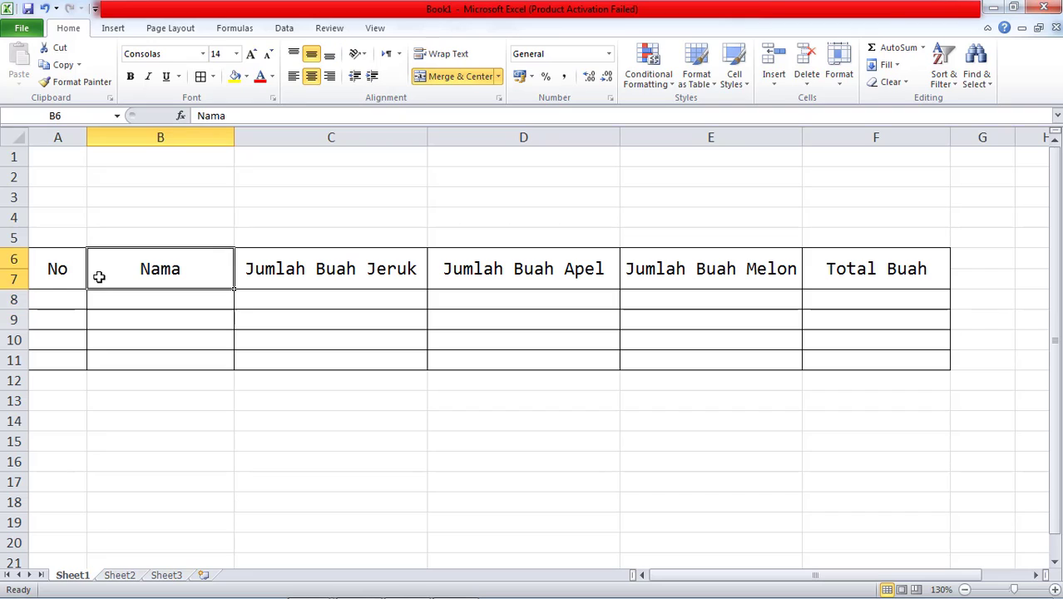
pyautogui.click(44, 283)
pyautogui.click(133, 274)
# Apply All Borders with a thicker line to the whole table A6:F11
pyautogui.moveTo(48, 279); pyautogui.dragTo(876, 359)
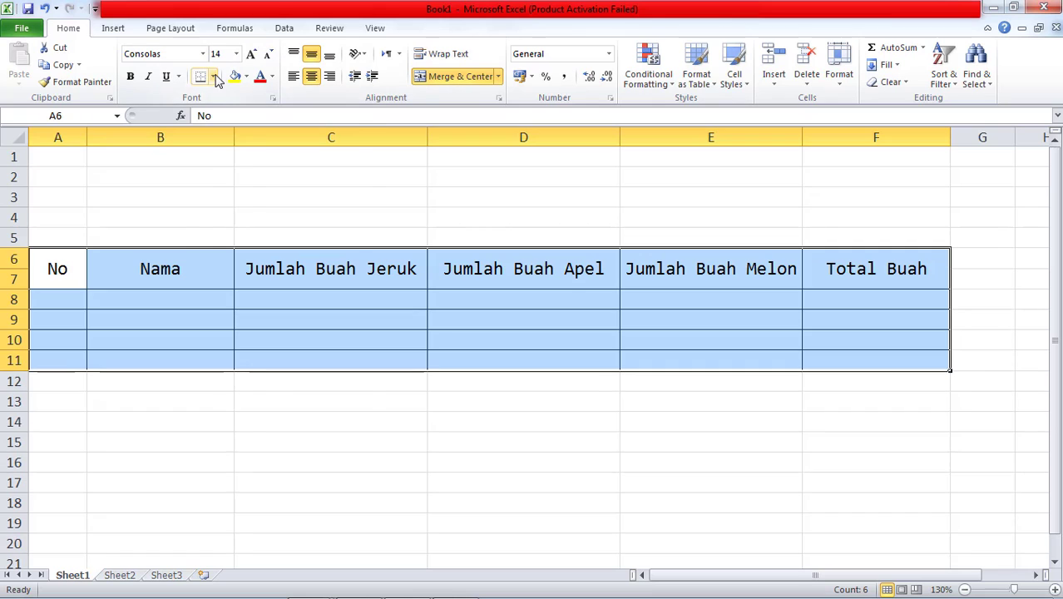
pyautogui.click(214, 77)
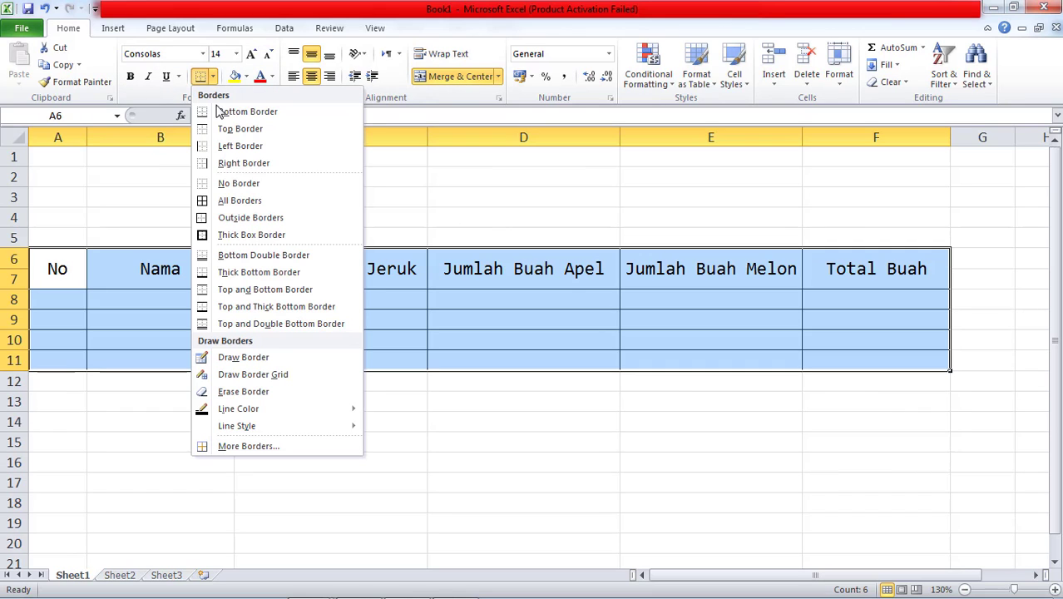
pyautogui.click(237, 200)
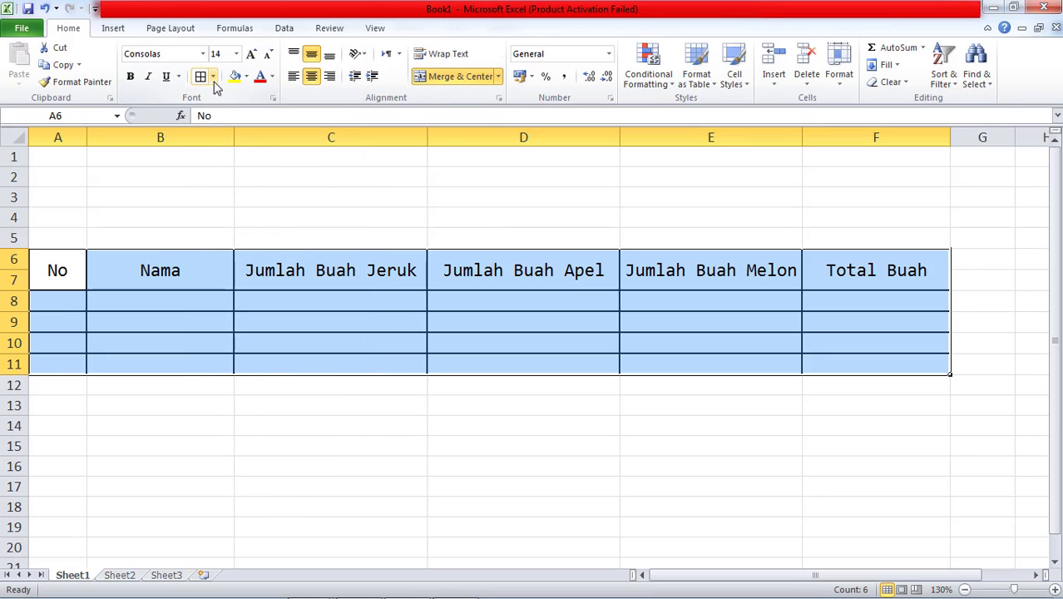
# View the line color choices and the detailed border settings for the table A6:F11
pyautogui.click(214, 77)
pyautogui.moveTo(268, 413)
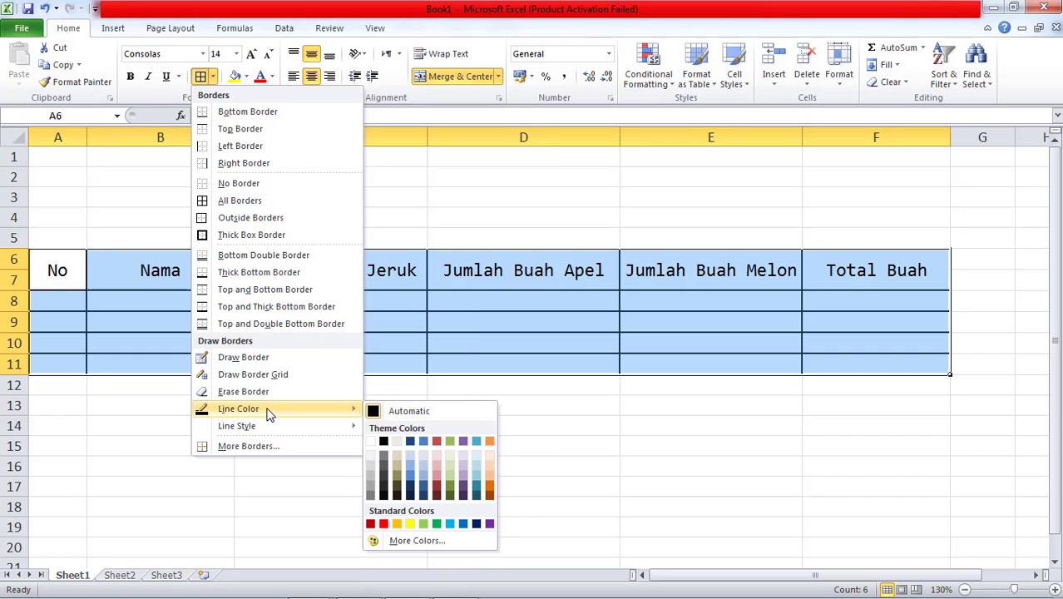
pyautogui.click(267, 449)
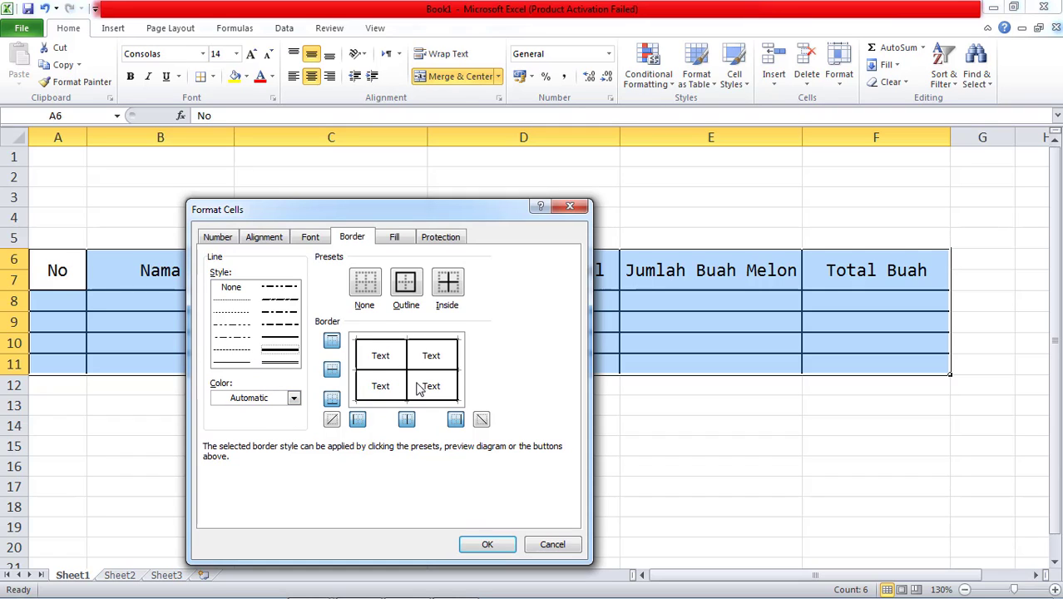
pyautogui.click(501, 546)
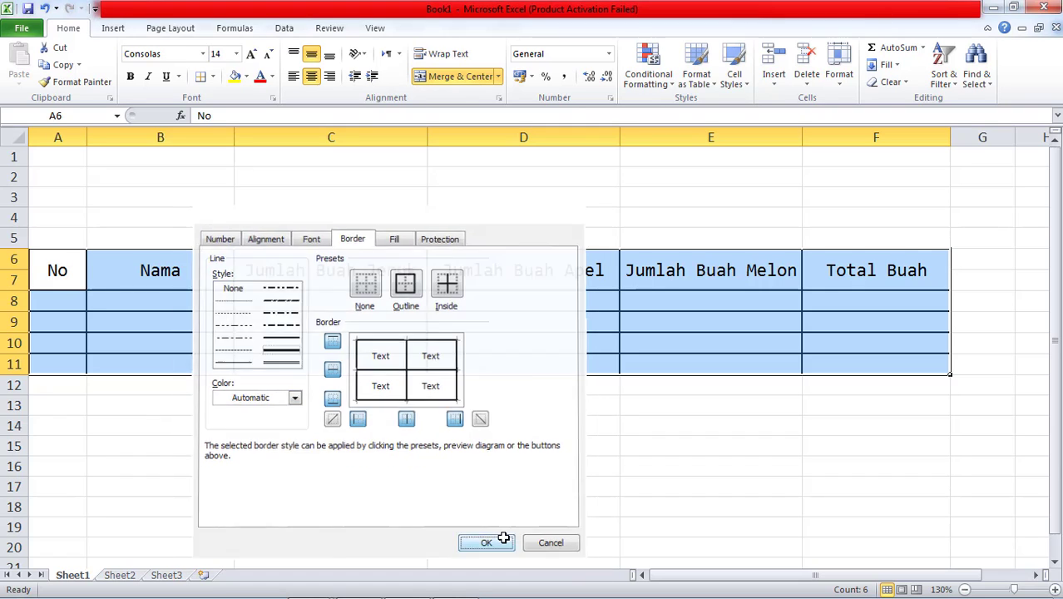
pyautogui.click(581, 411)
pyautogui.click(560, 298)
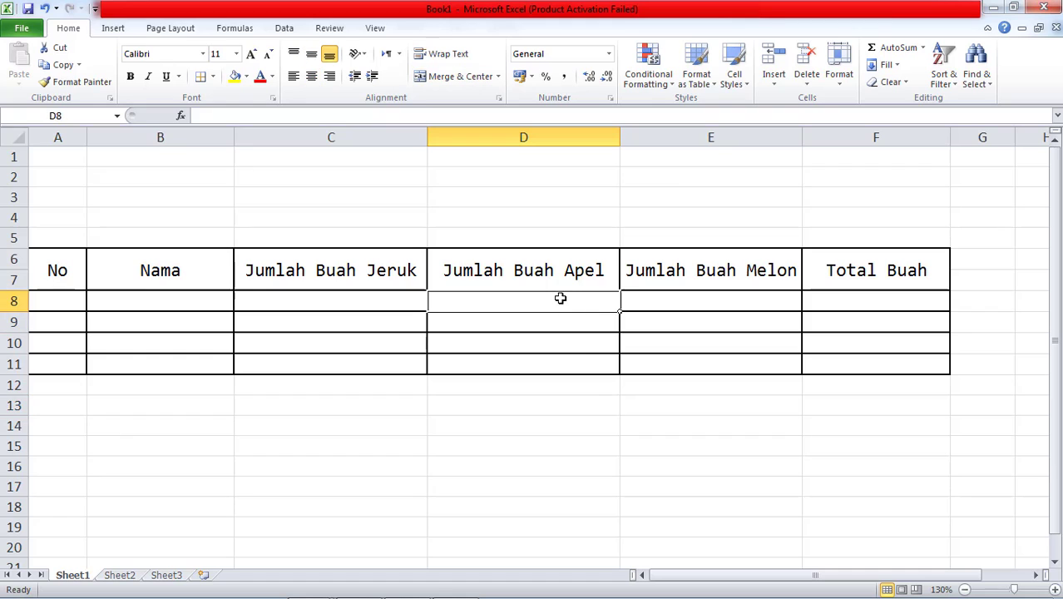
pyautogui.click(389, 294)
pyautogui.click(218, 324)
pyautogui.click(217, 361)
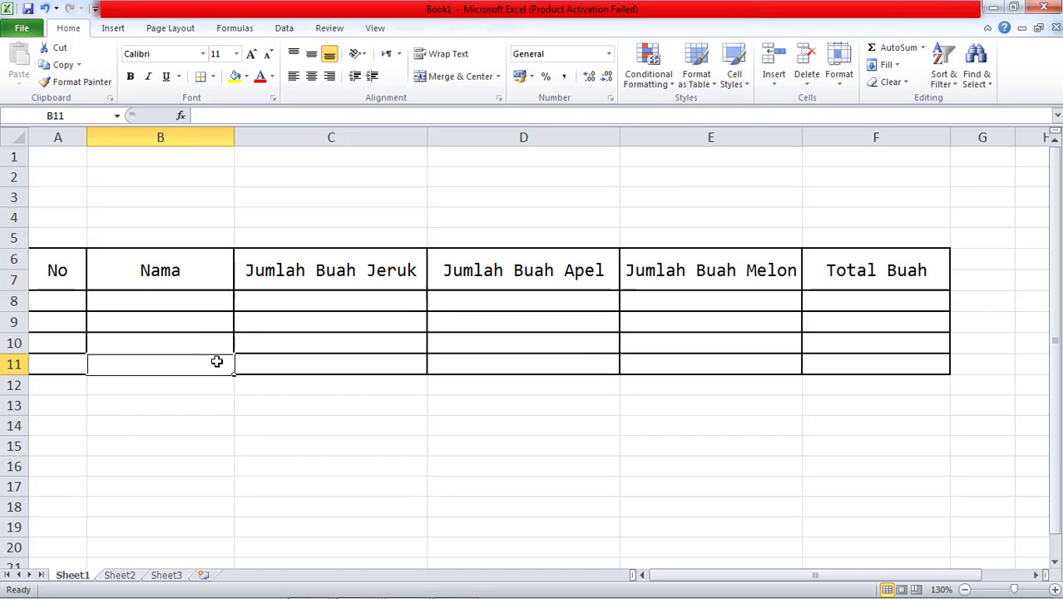
pyautogui.click(348, 323)
pyautogui.click(346, 301)
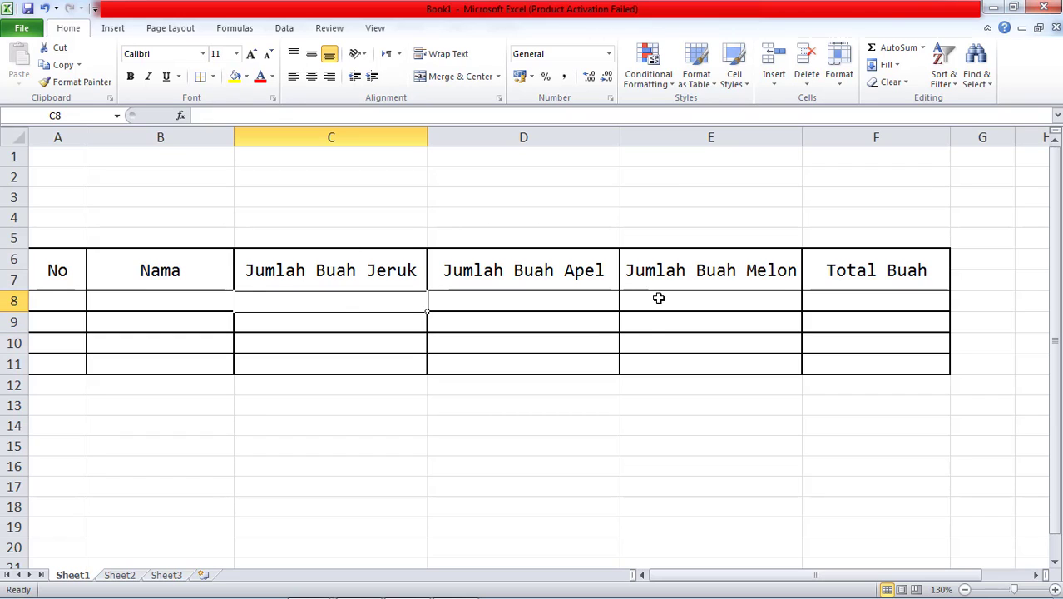
pyautogui.click(604, 253)
pyautogui.click(586, 219)
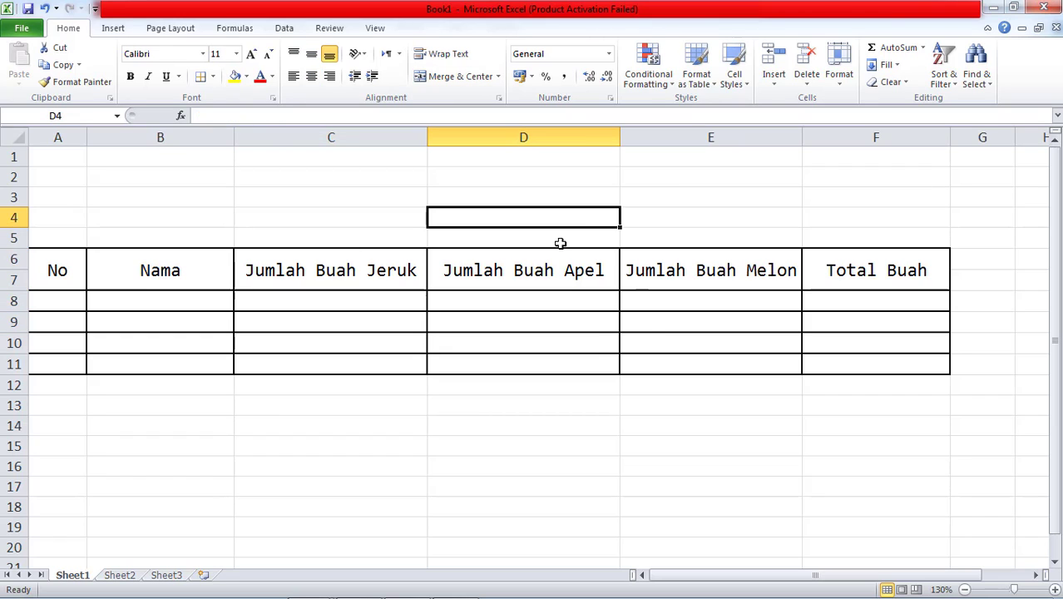
pyautogui.click(554, 239)
# Undo the thicker line borders on the table A6:F11
pyautogui.click(339, 251)
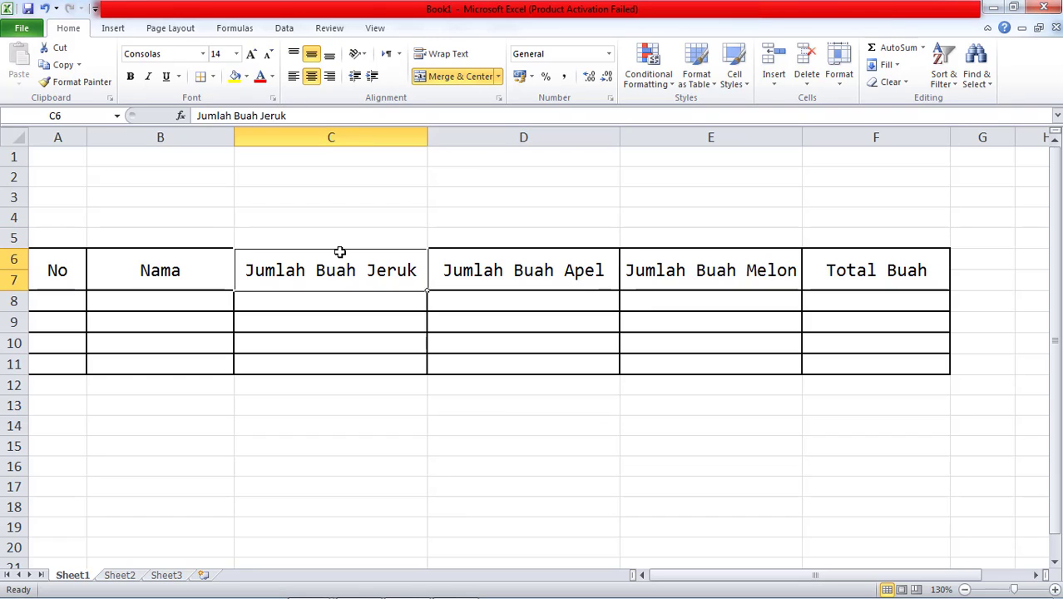
pyautogui.hotkey('ctrl', 'a')
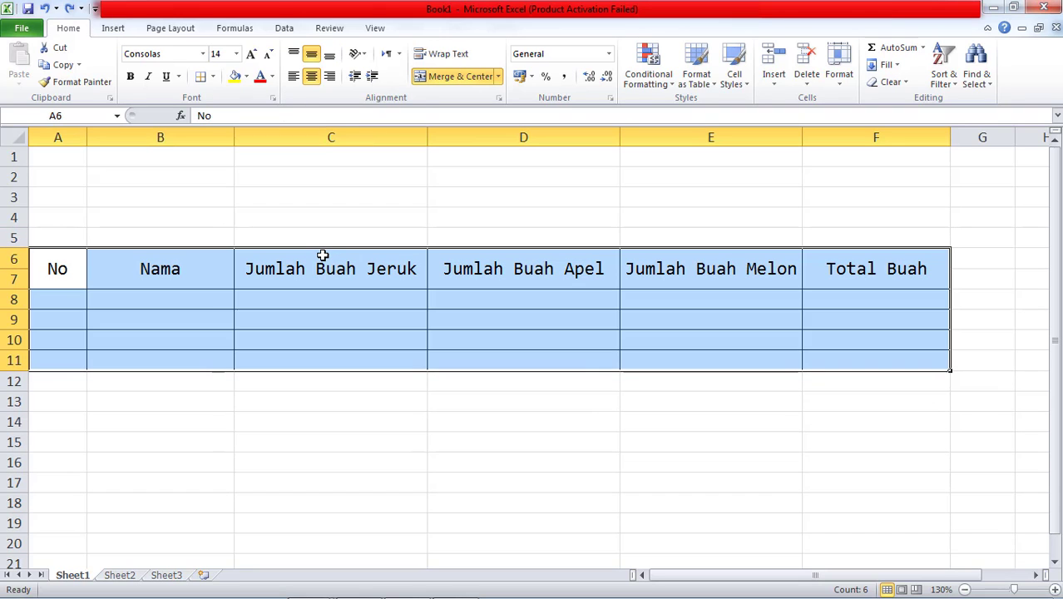
pyautogui.click(153, 334)
pyautogui.click(147, 297)
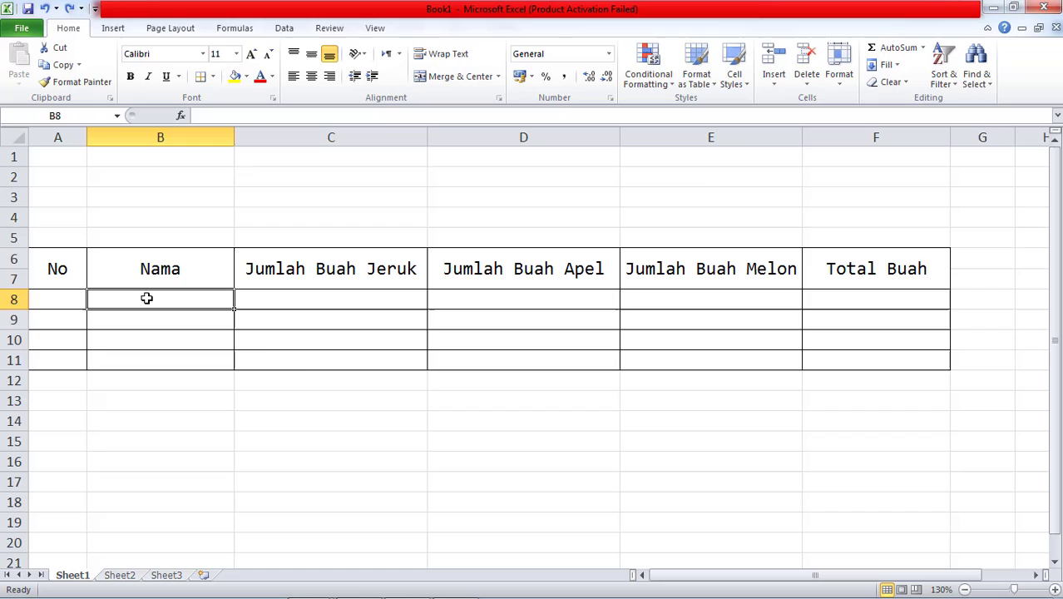
pyautogui.click(309, 363)
pyautogui.click(70, 299)
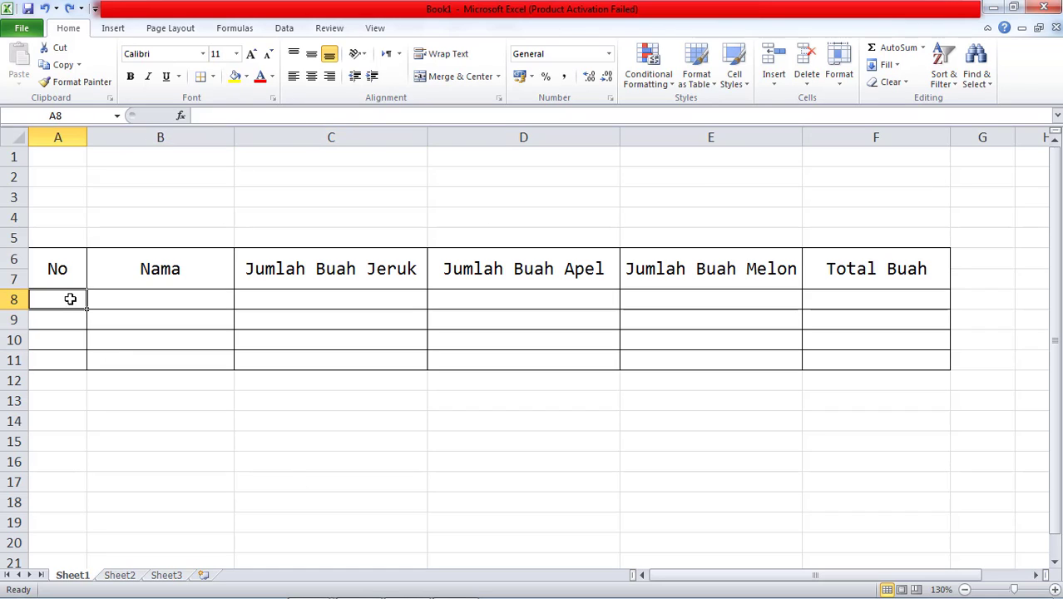
pyautogui.click(206, 205)
pyautogui.click(201, 250)
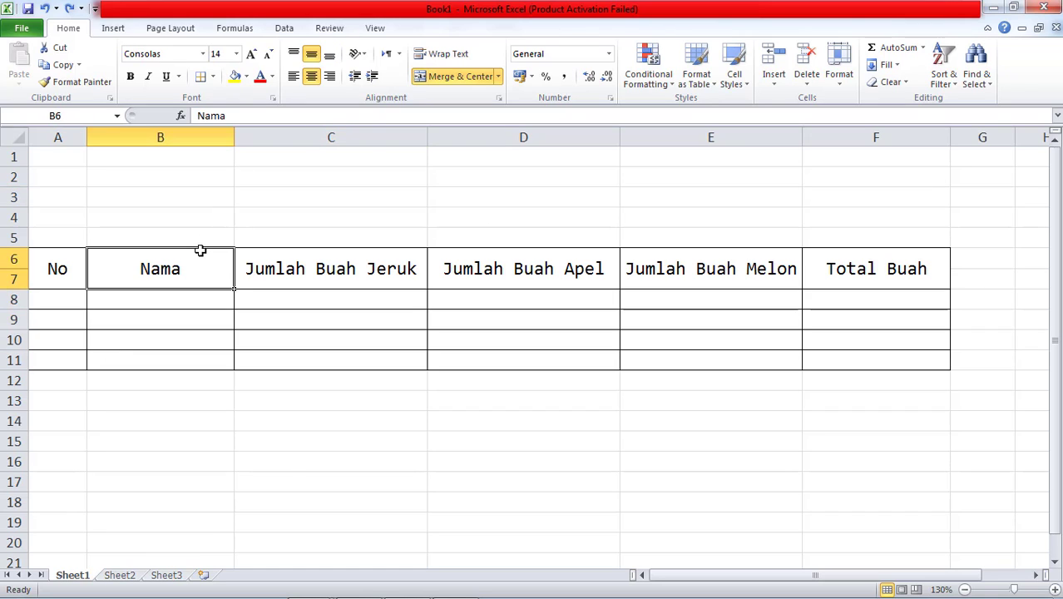
# Enter 1 in cell A8 under the No header and center it both vertically and horizontally
pyautogui.click(55, 305)
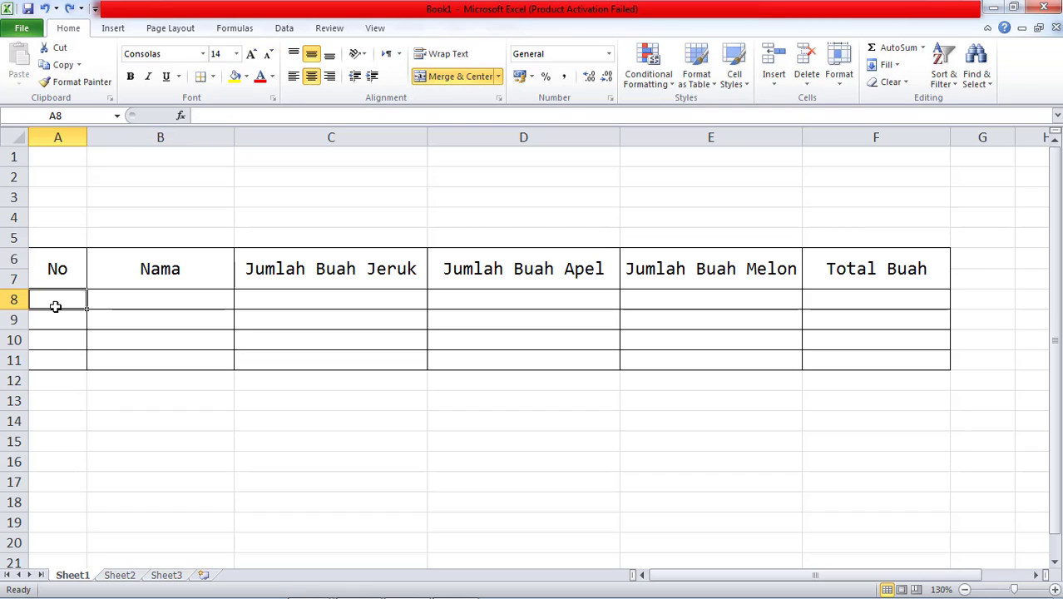
pyautogui.write('1')
pyautogui.press('Tab')
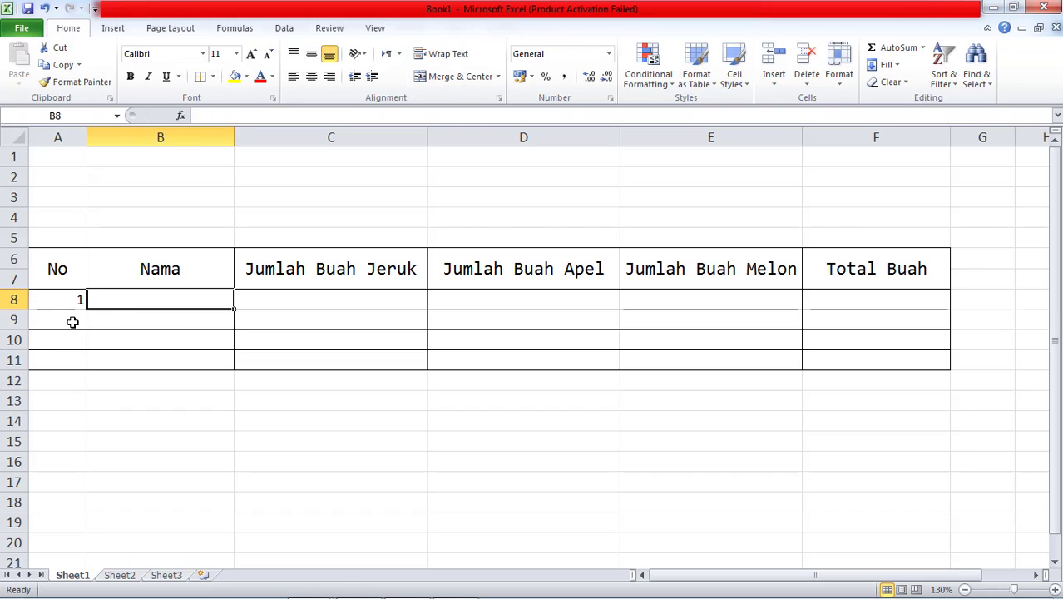
pyautogui.click(57, 267)
pyautogui.click(73, 300)
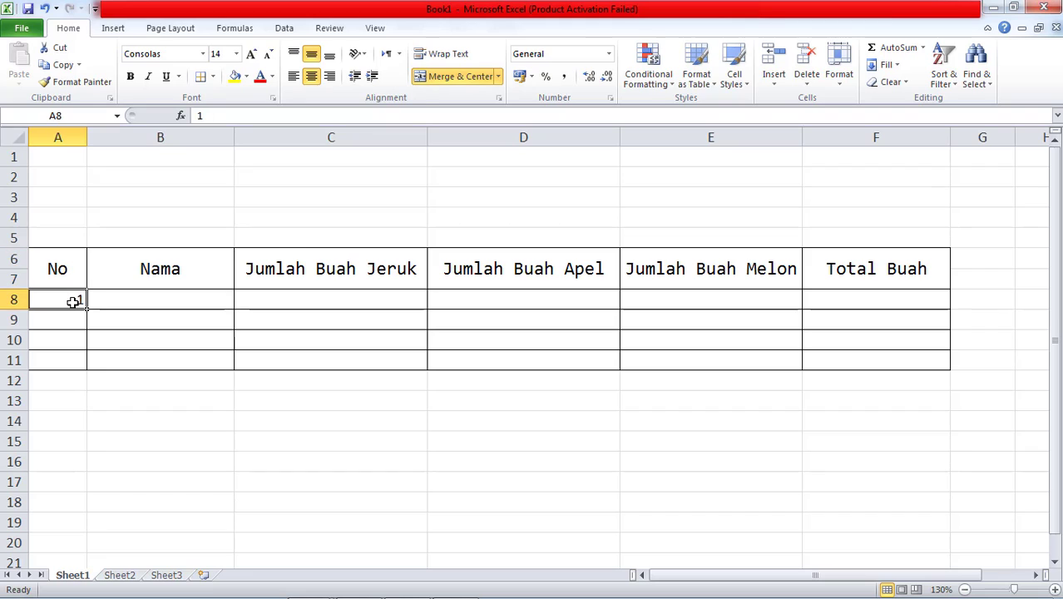
pyautogui.click(311, 53)
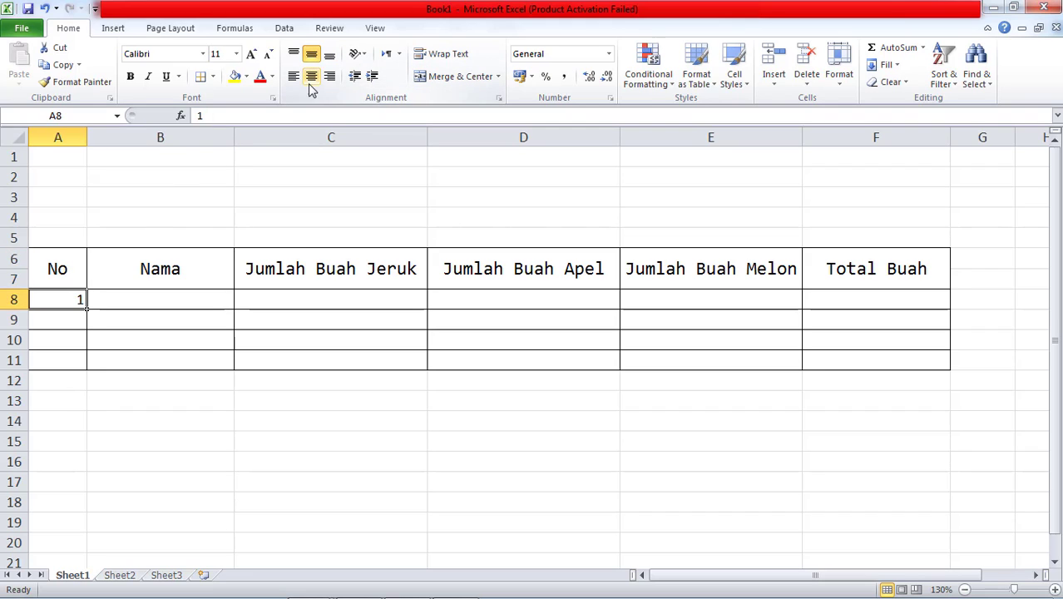
pyautogui.click(311, 76)
# Enter 2 in cell A9 as the second row number
pyautogui.click(90, 317)
pyautogui.click(69, 317)
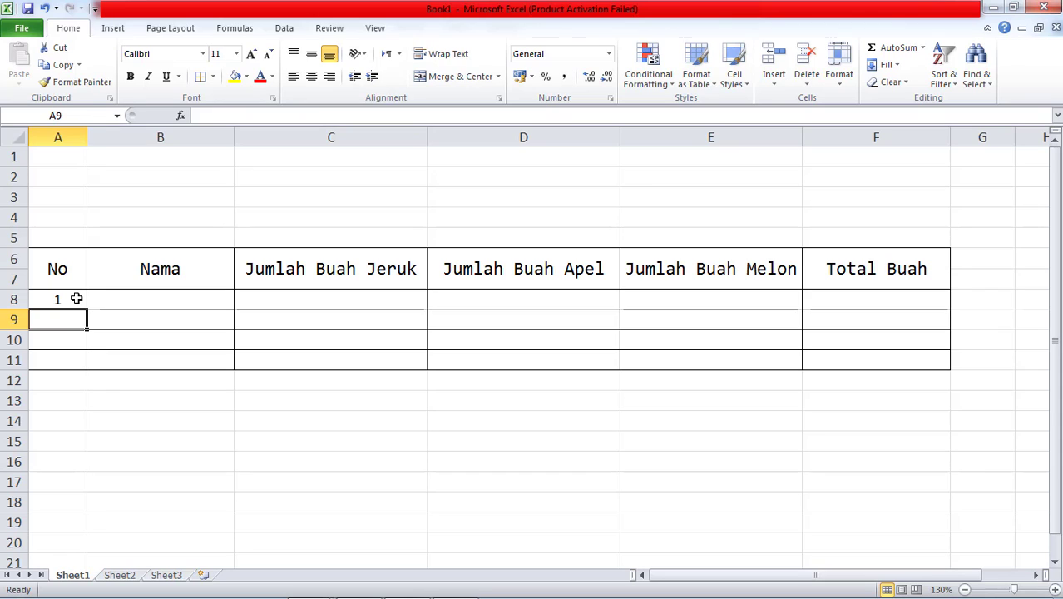
pyautogui.click(62, 344)
pyautogui.click(60, 321)
pyautogui.click(67, 302)
pyautogui.click(64, 318)
pyautogui.write('2')
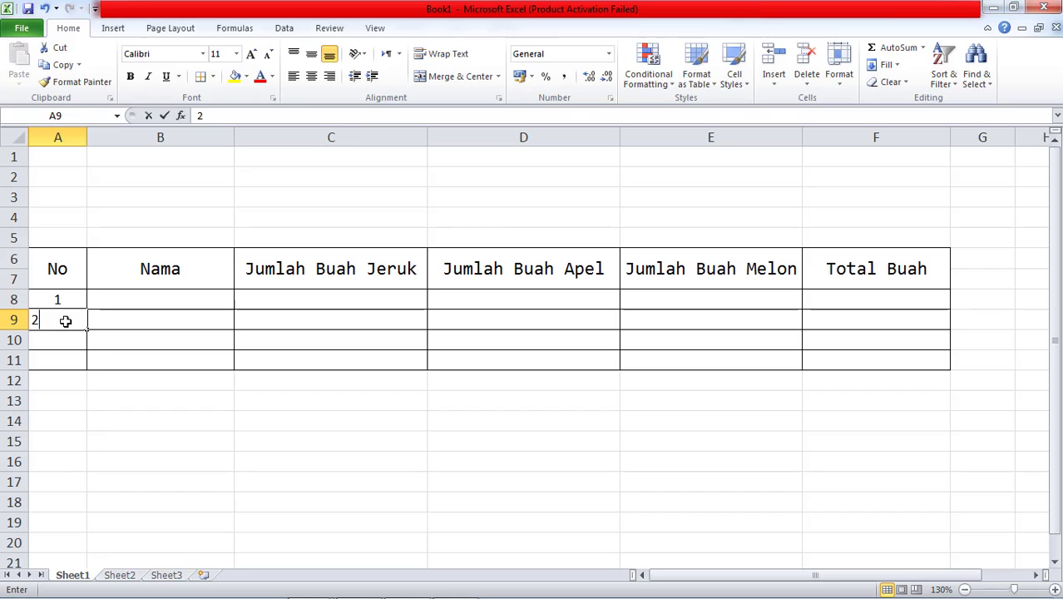
pyautogui.press('Escape')
pyautogui.click(76, 300)
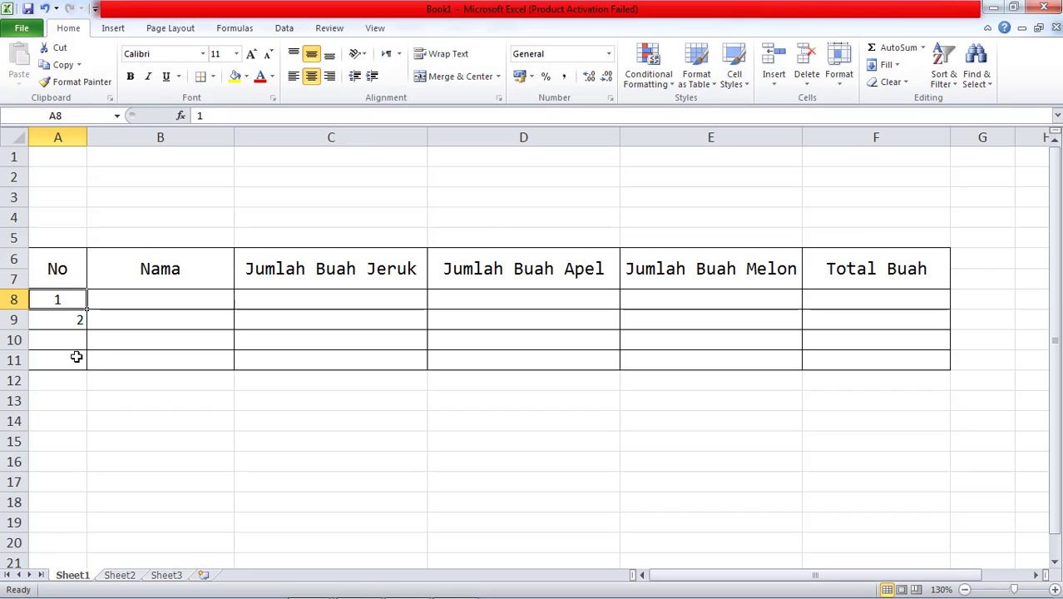
# Clear the number from cell A9
pyautogui.click(76, 357)
pyautogui.click(80, 334)
pyautogui.click(83, 316)
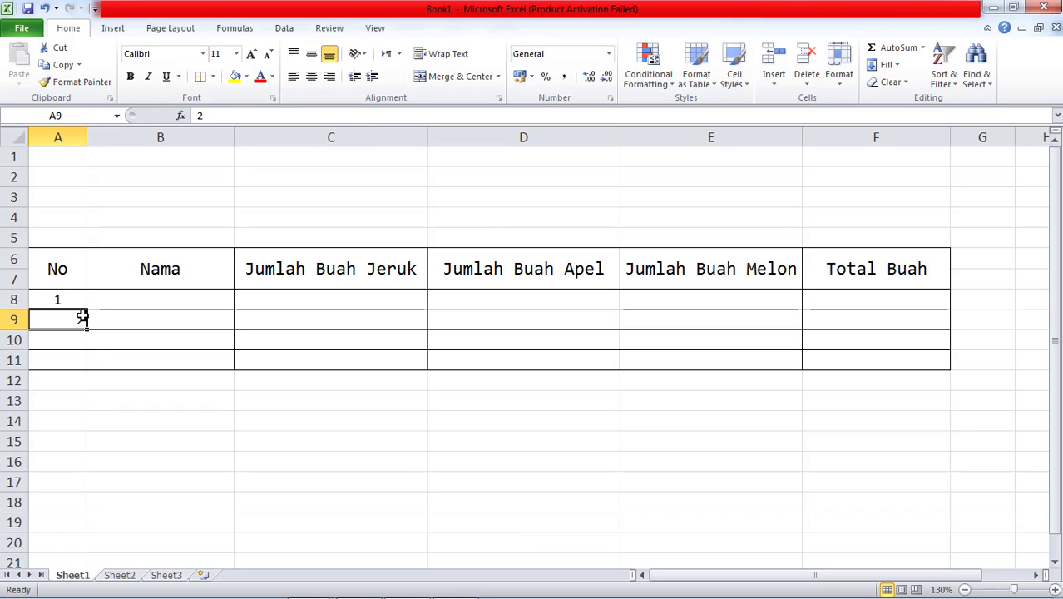
pyautogui.press('Delete')
# Try to fill the number in A8 down through A11, and undo the fill
pyautogui.click(67, 296)
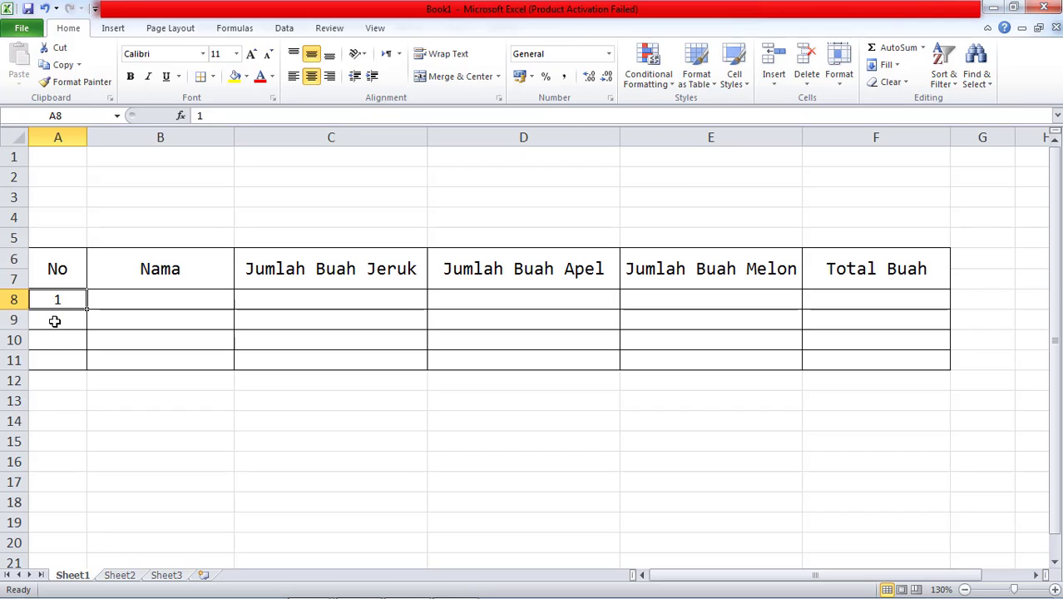
pyautogui.click(52, 318)
pyautogui.click(61, 300)
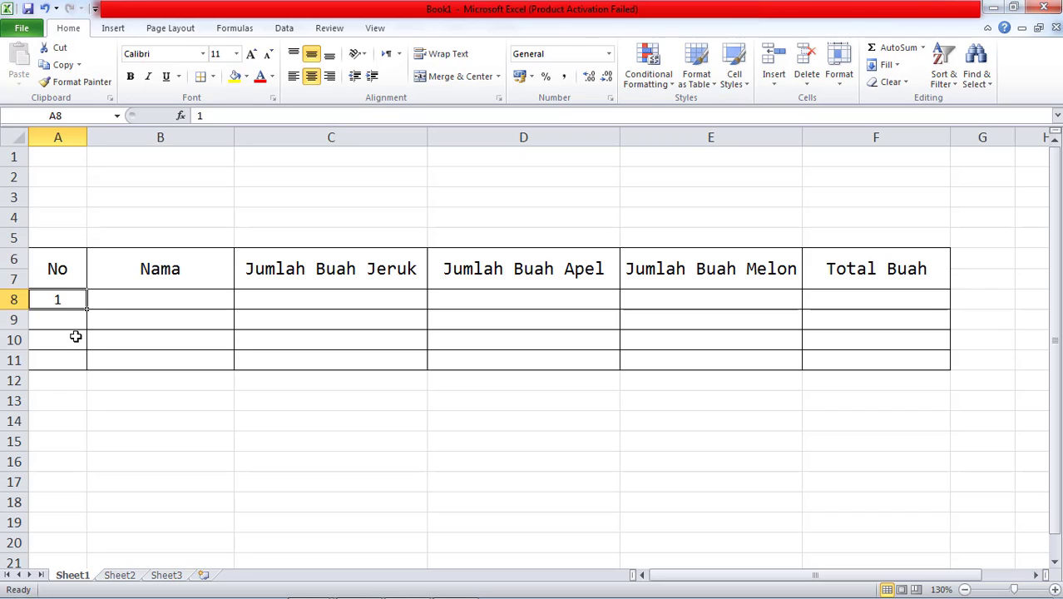
pyautogui.click(68, 317)
pyautogui.click(69, 297)
pyautogui.click(65, 320)
pyautogui.click(64, 299)
pyautogui.moveTo(86, 308); pyautogui.dragTo(86, 364)
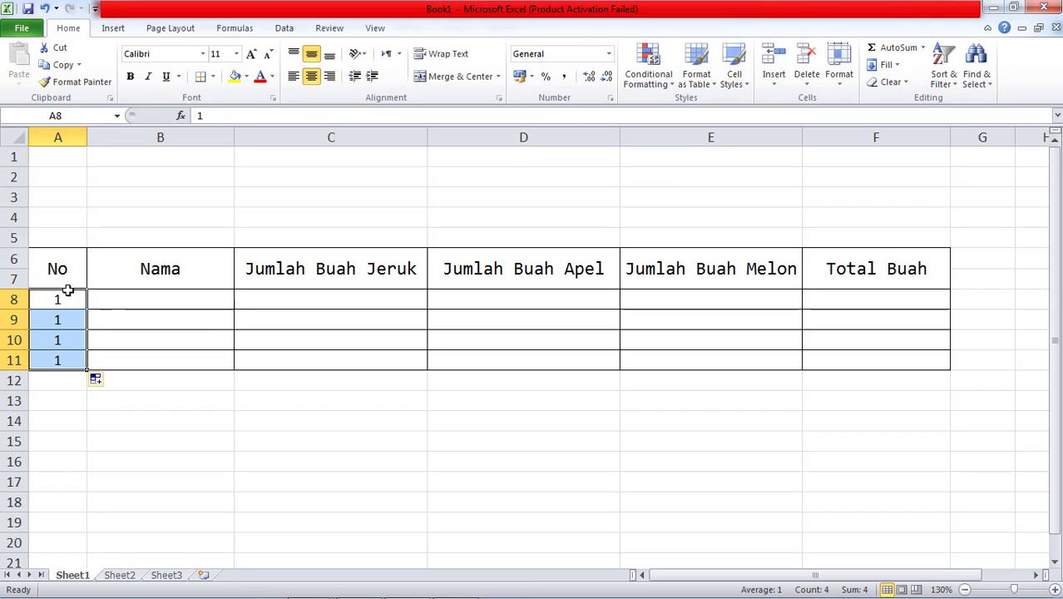
pyautogui.hotkey('ctrl', 'z')
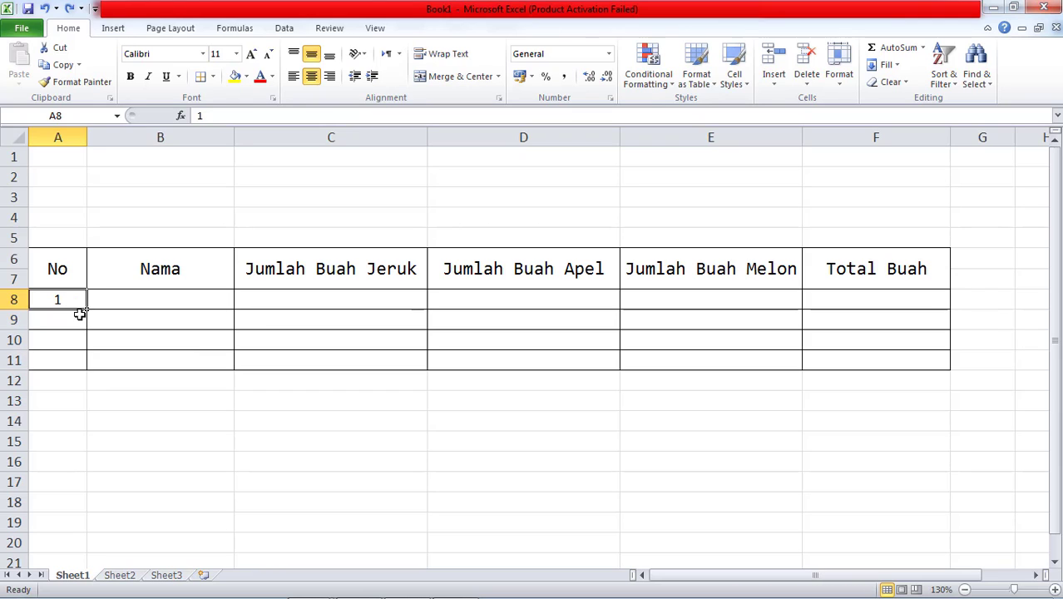
# Fill the number in A8 down through A11 as an increasing series from 1 to 4
pyautogui.click(78, 312)
pyautogui.click(78, 297)
pyautogui.click(65, 332)
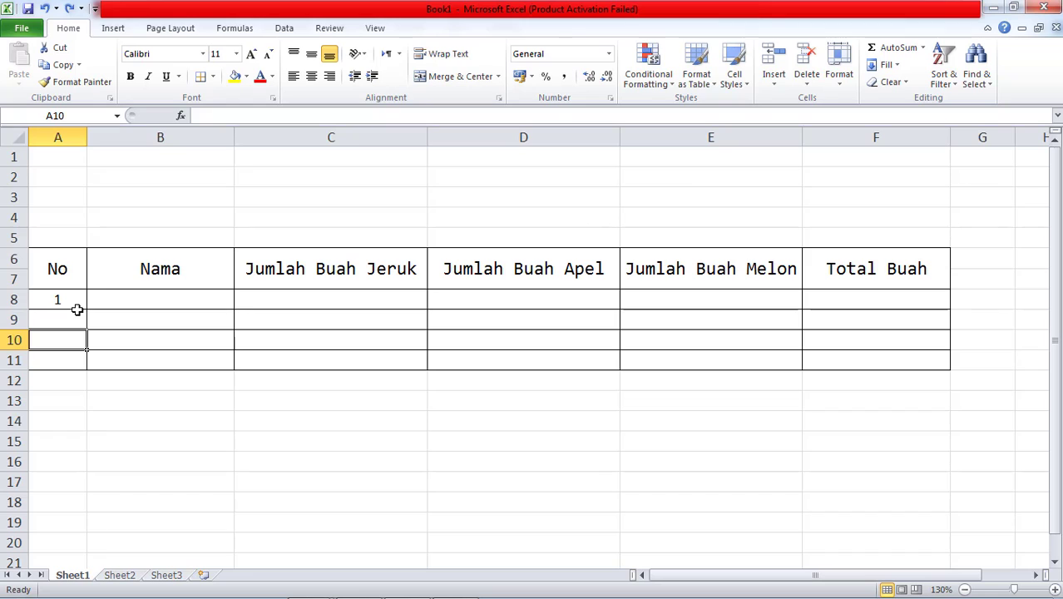
pyautogui.press('Up')
pyautogui.press('Up')
pyautogui.press('Up')
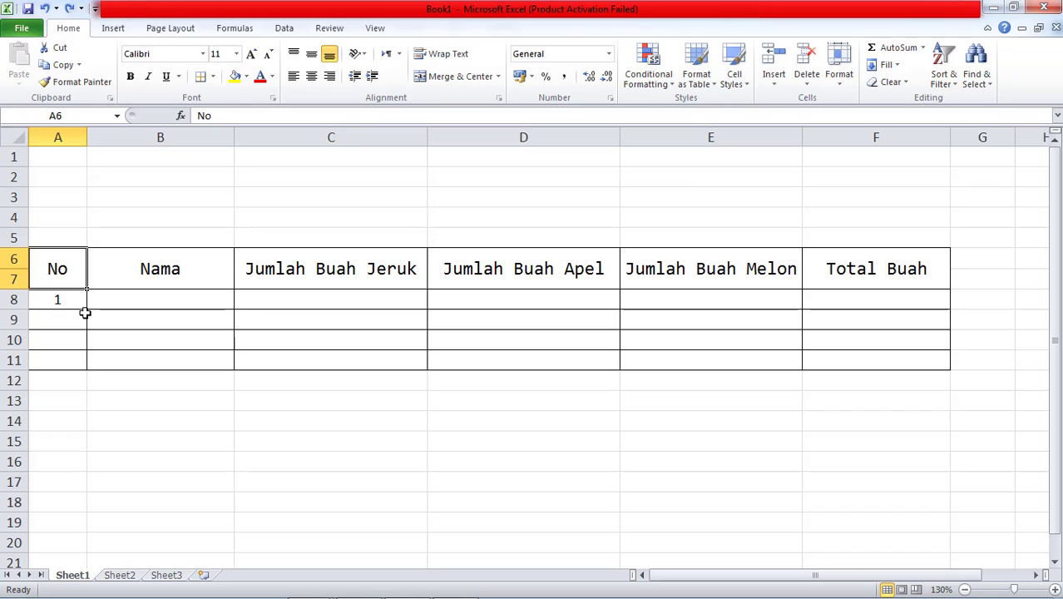
pyautogui.click(83, 301)
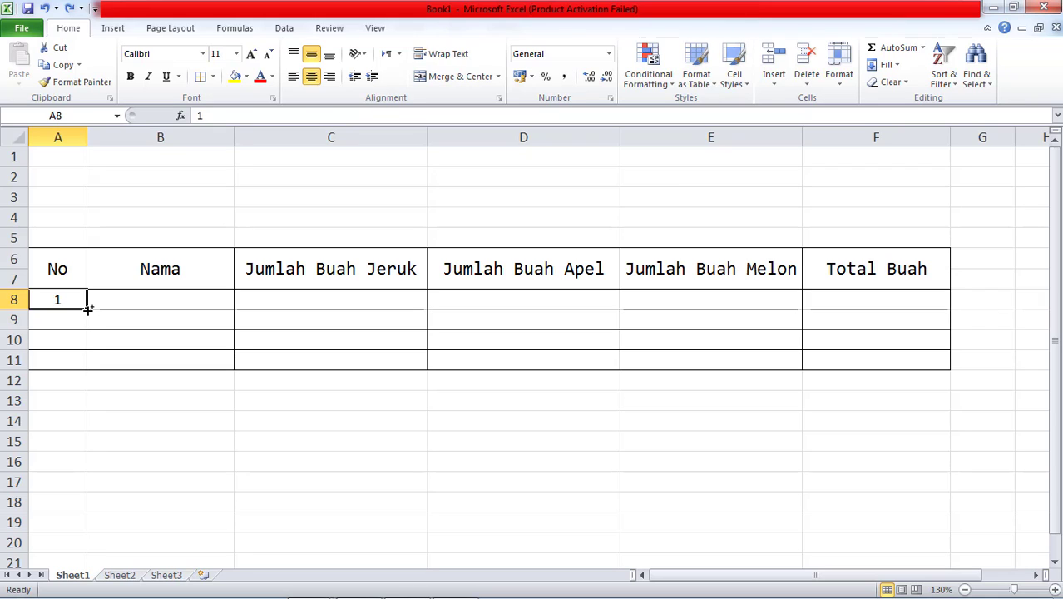
pyautogui.moveTo(88, 309); pyautogui.dragTo(86, 359)
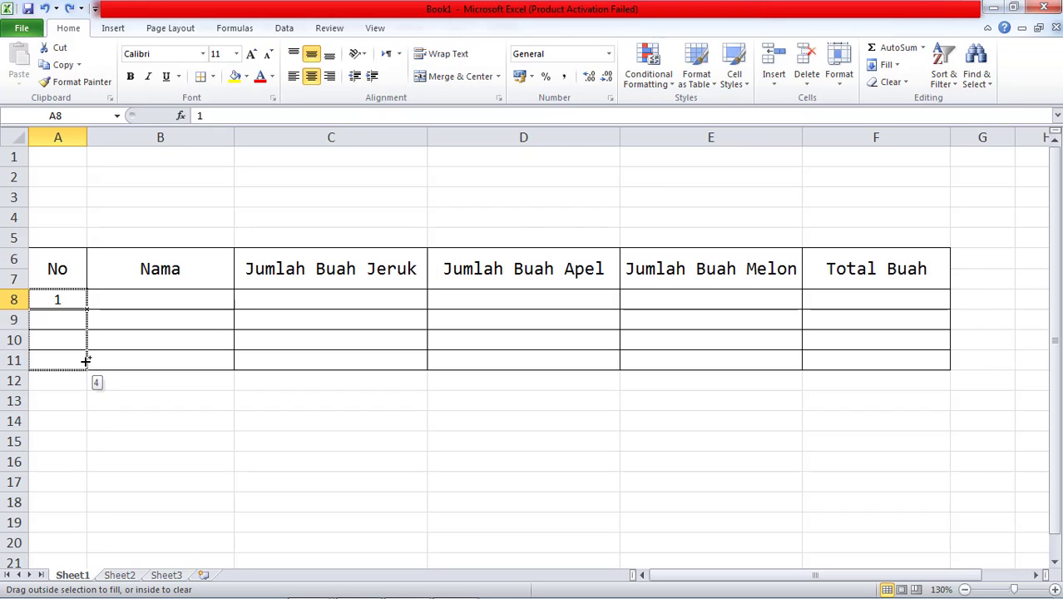
pyautogui.moveTo(85, 360); pyautogui.dragTo(86, 359)
pyautogui.moveTo(86, 360); pyautogui.dragTo(85, 359)
# Check each row number in cells A8 to A11 of the No column
pyautogui.click(72, 345)
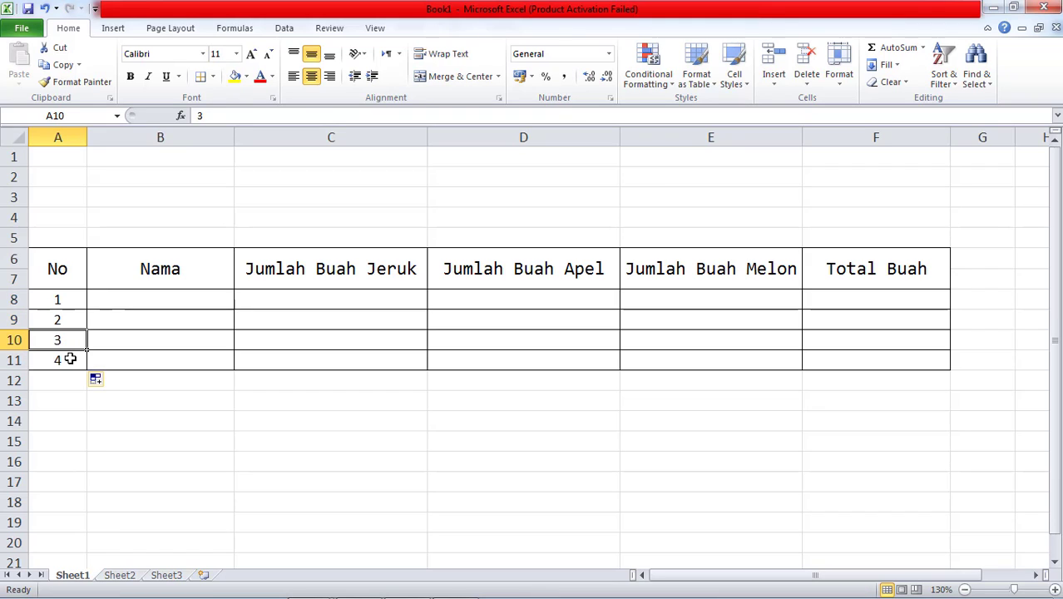
pyautogui.click(71, 359)
pyautogui.click(64, 319)
pyautogui.click(65, 300)
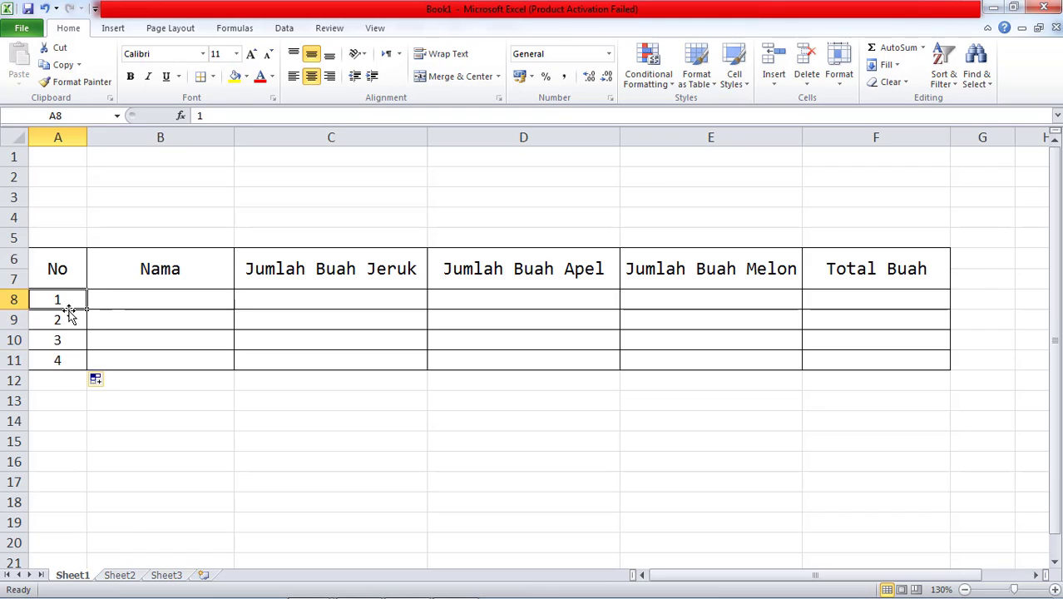
pyautogui.click(41, 316)
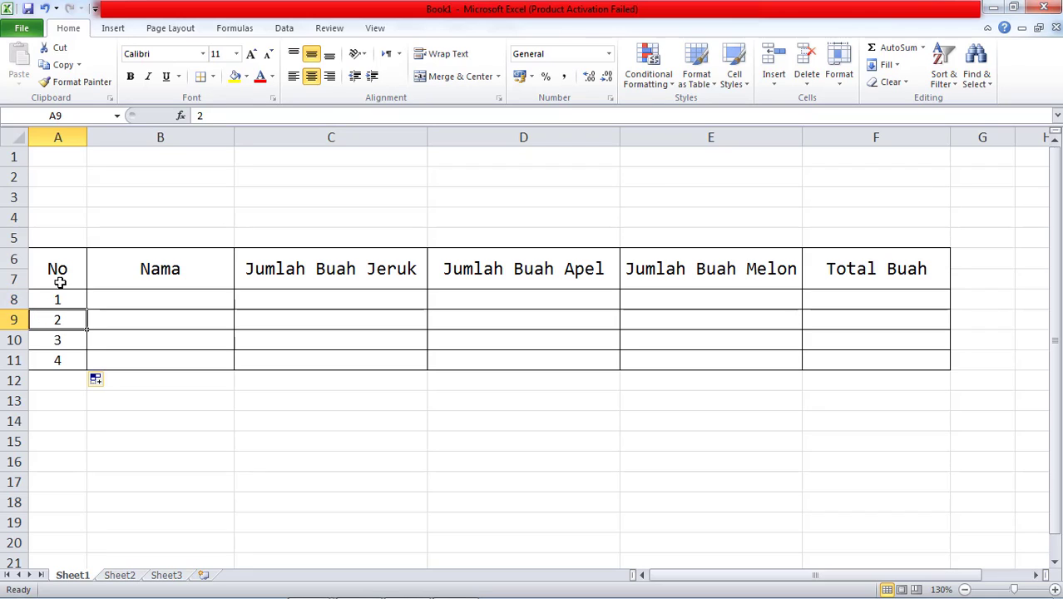
pyautogui.click(59, 300)
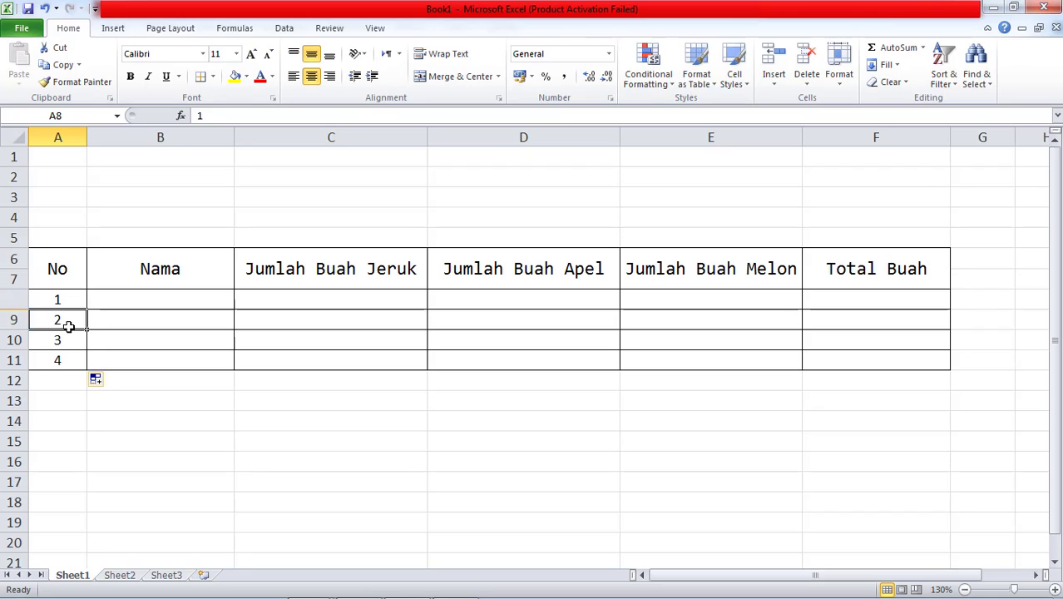
pyautogui.click(70, 325)
pyautogui.click(71, 341)
pyautogui.click(75, 356)
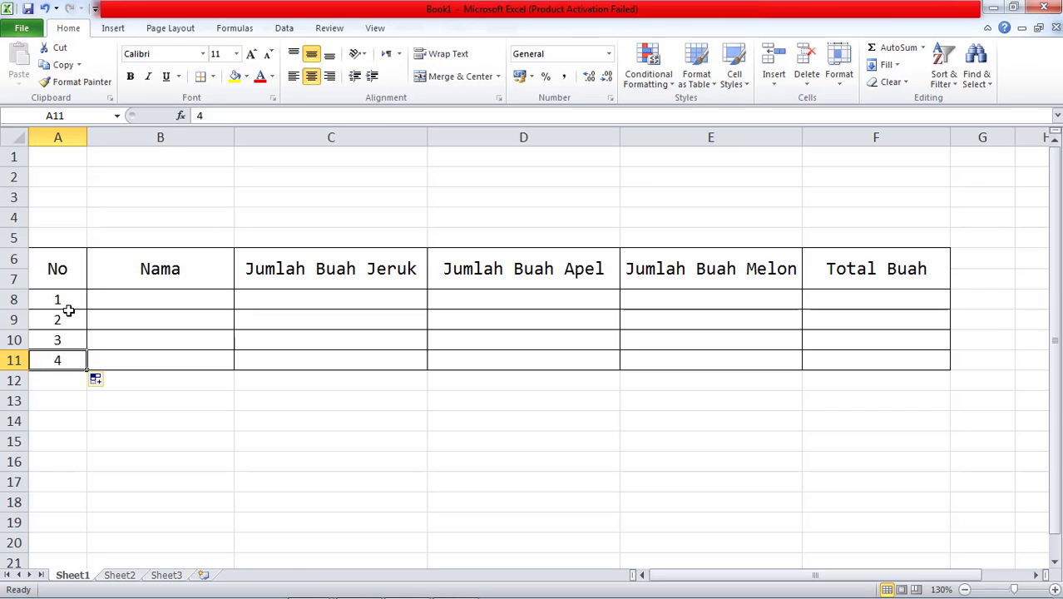
# Enter a person's name in each of cells B8 to B11 of the Nama column
pyautogui.click(114, 299)
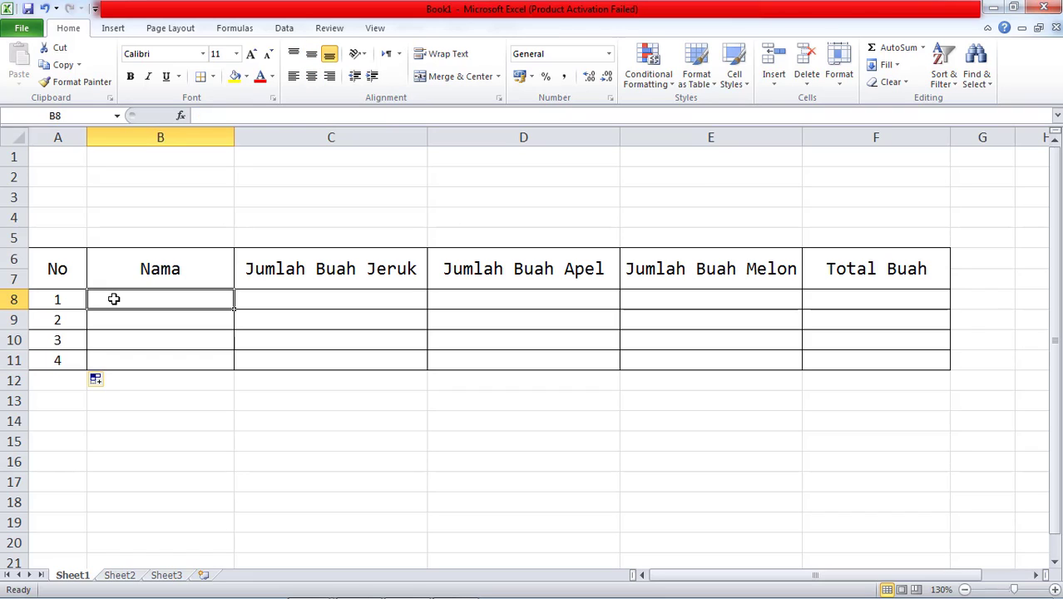
pyautogui.write('Nadia')
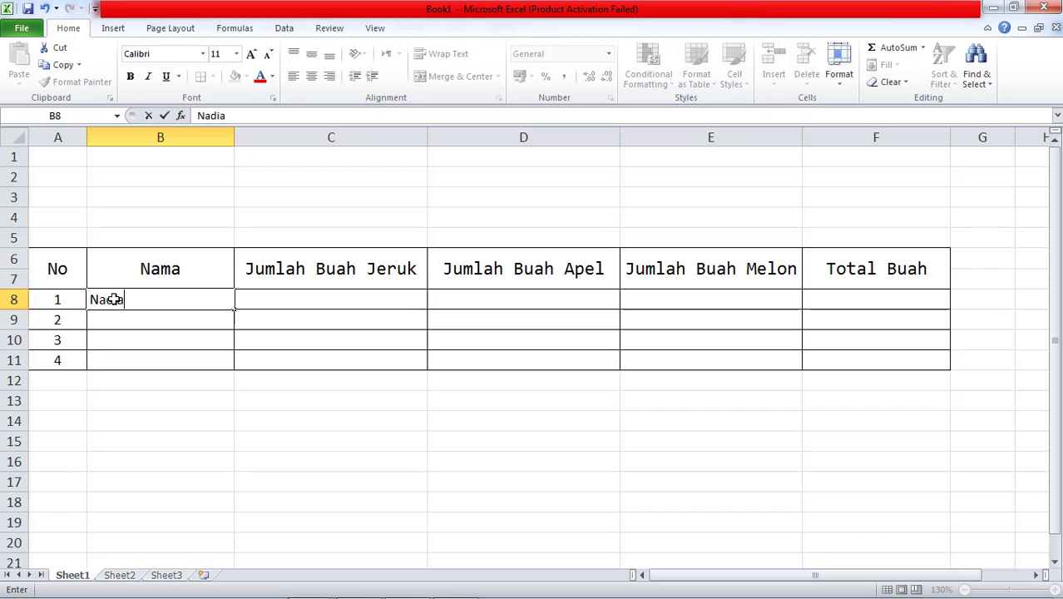
pyautogui.press('Return')
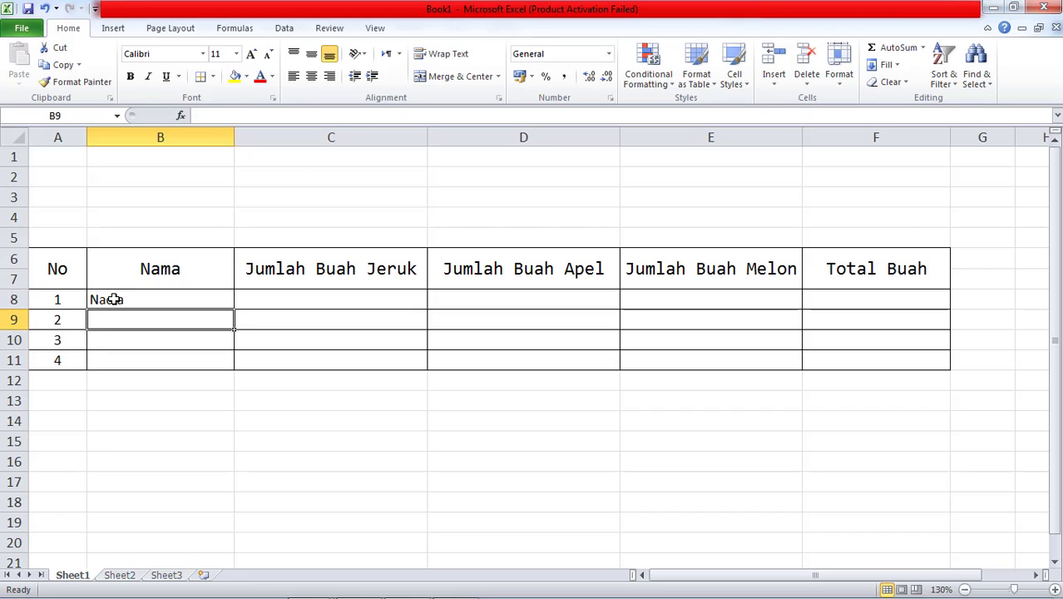
pyautogui.write('Rahmad')
pyautogui.press('BackSpace')
pyautogui.press('BackSpace')
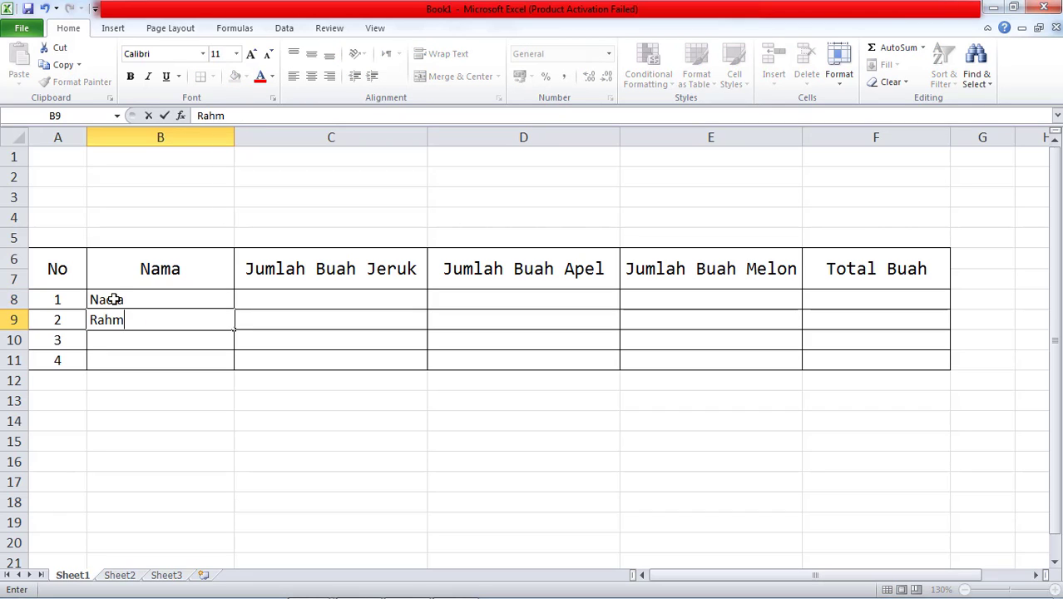
pyautogui.write('adani')
pyautogui.press('Return')
pyautogui.write('Andin')
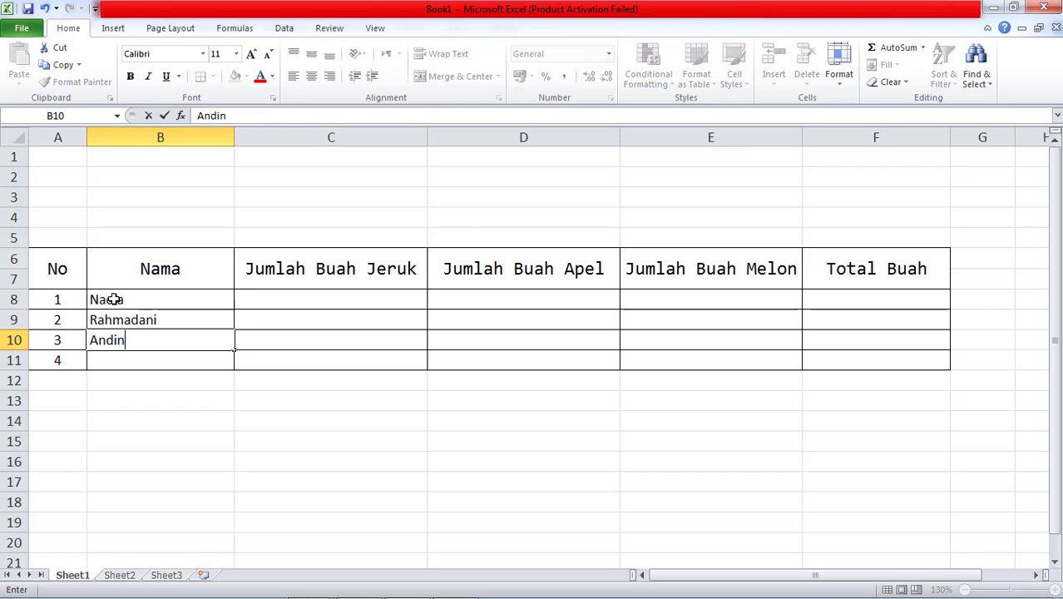
pyautogui.press('Return')
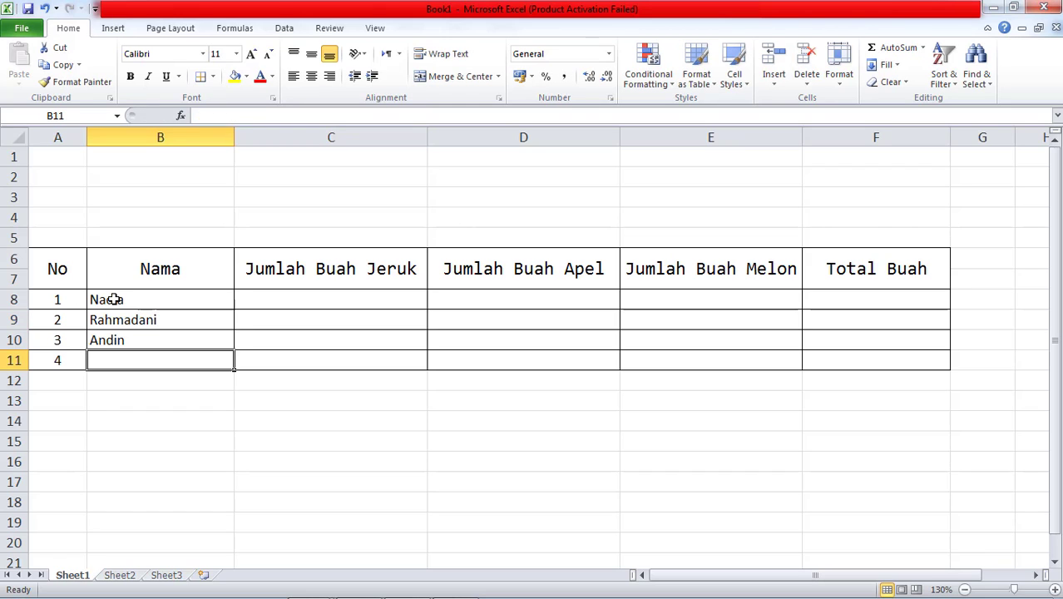
pyautogui.write('Putra')
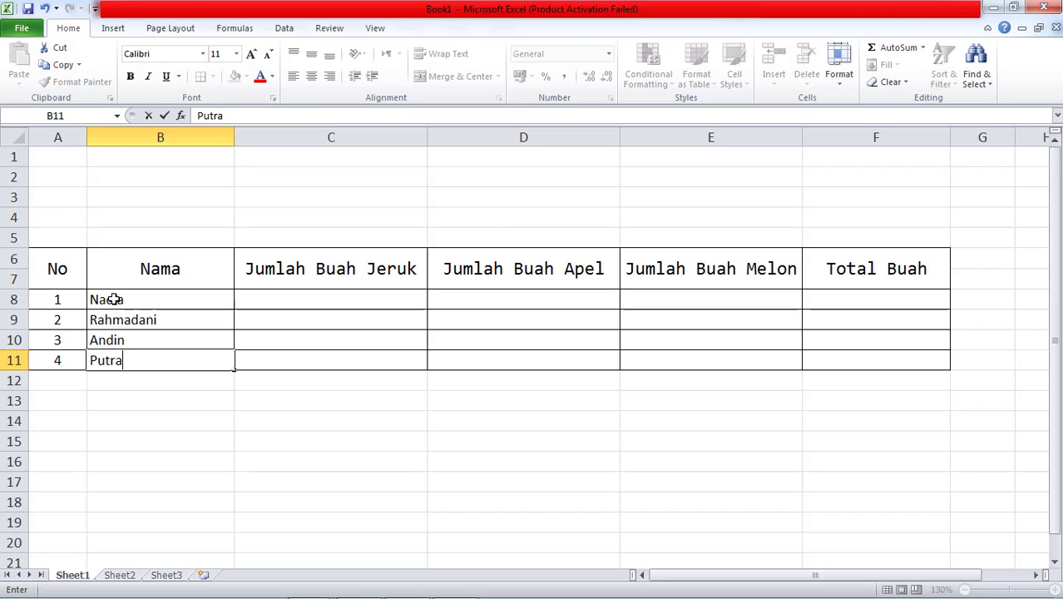
# Enter the orange quantities 12, 12, 10 and 9 in cells C8 to C11 of the Jumlah Buah Jeruk column
pyautogui.press('Up')
pyautogui.press('Up')
pyautogui.press('Up')
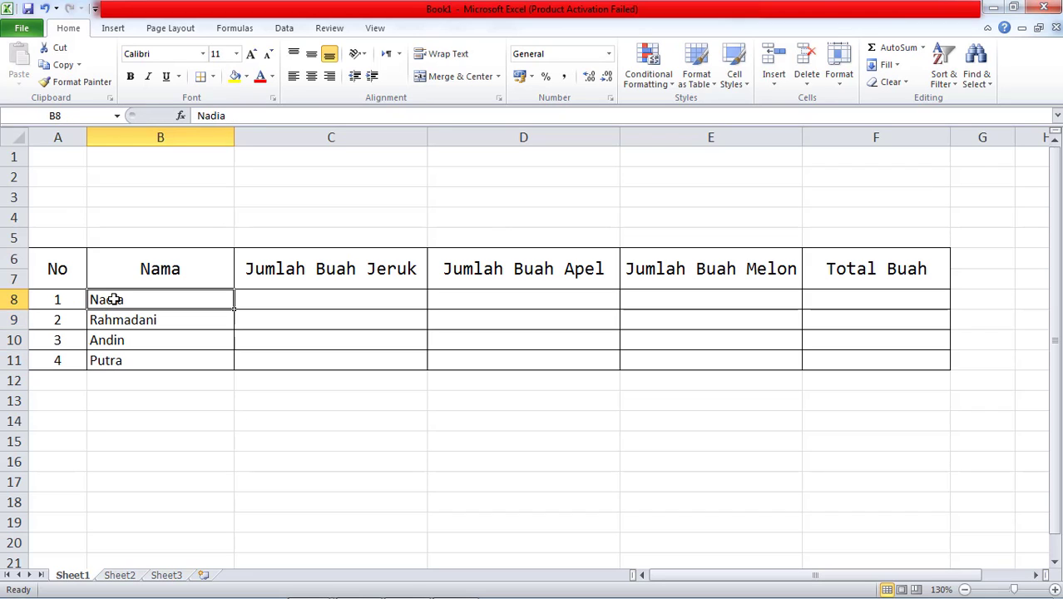
pyautogui.press('Right')
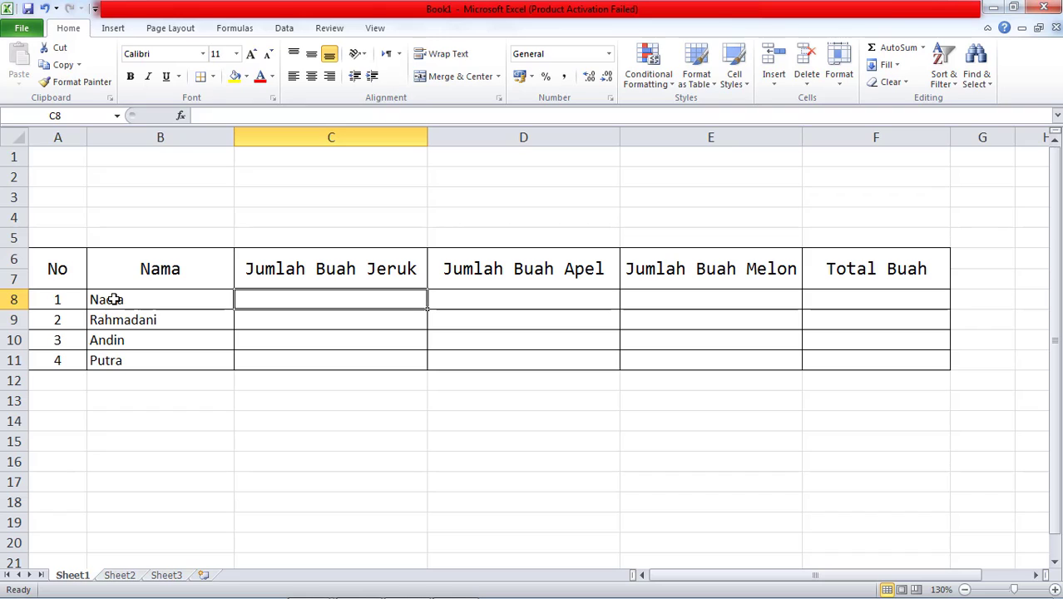
pyautogui.write('12')
pyautogui.press('Return')
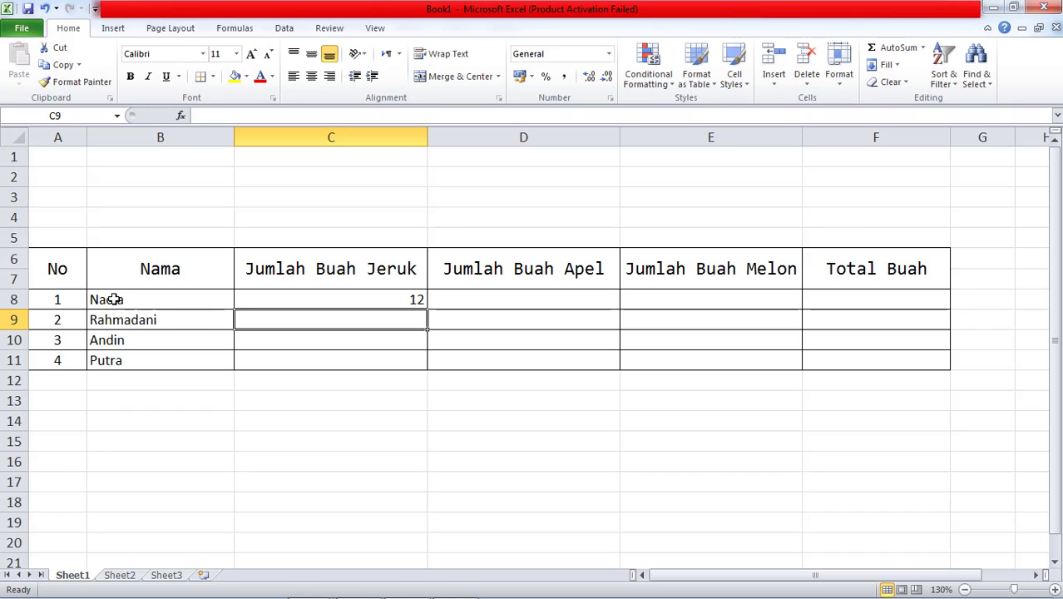
pyautogui.write('12')
pyautogui.press('Return')
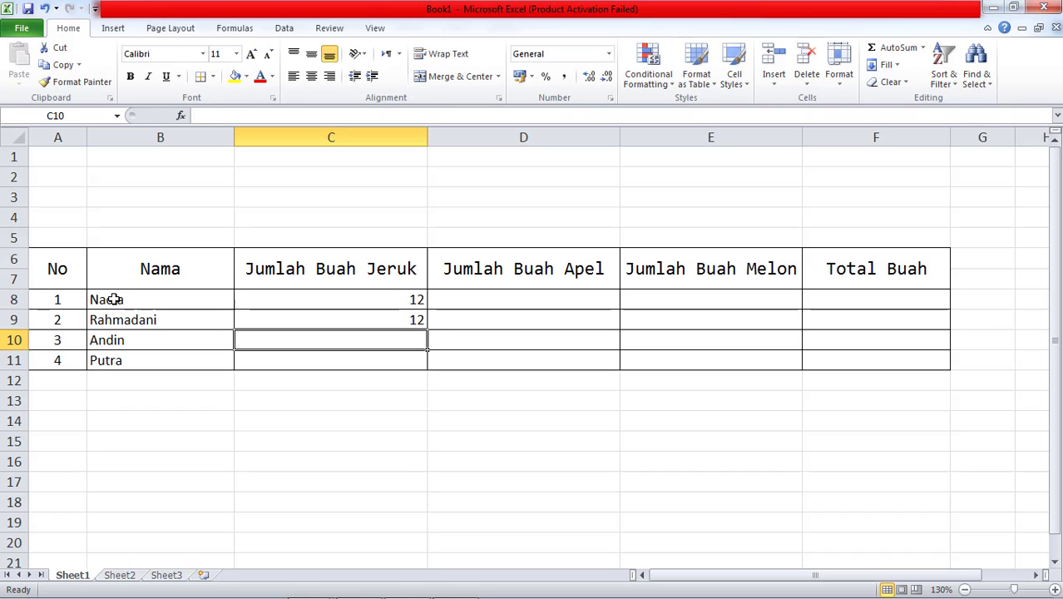
pyautogui.write('10')
pyautogui.press('Return')
pyautogui.write('9')
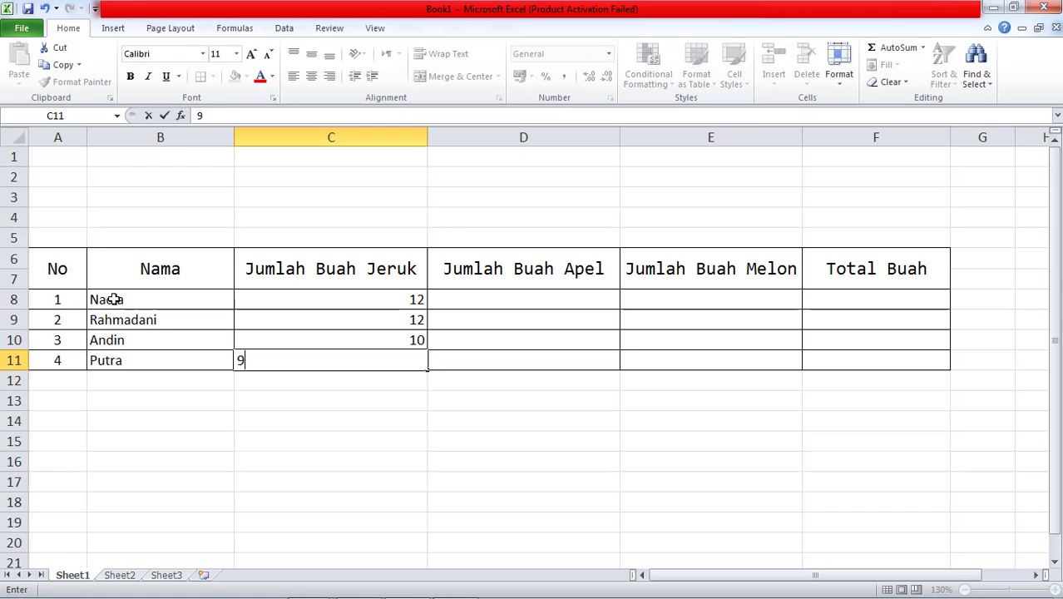
# Enter the apple quantities 7 in cell D8 and 8 in cell D9
pyautogui.press('Up')
pyautogui.press('Up')
pyautogui.press('Up')
pyautogui.press('Right')
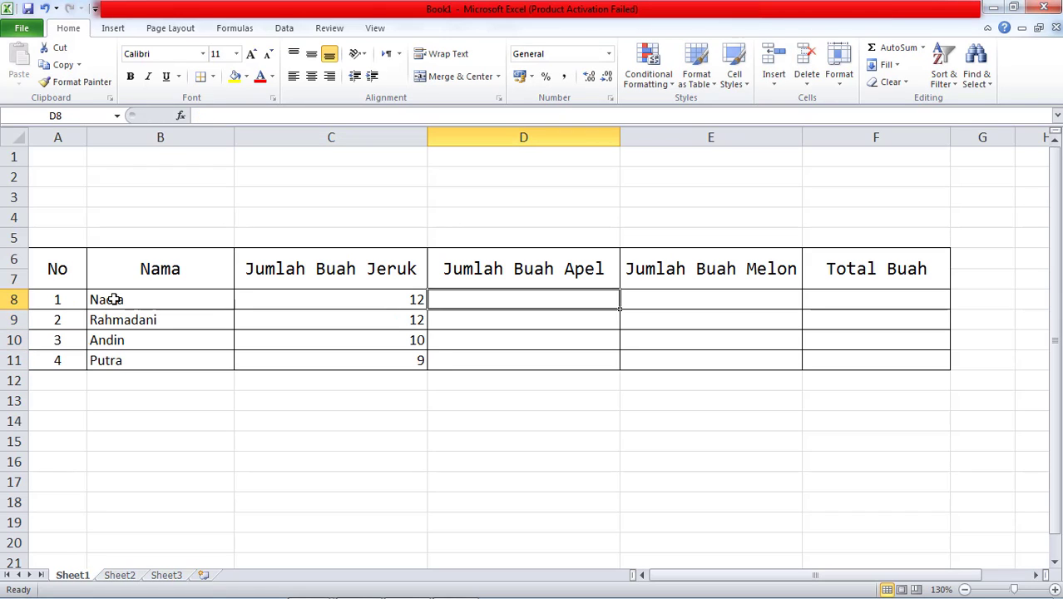
pyautogui.write('7')
pyautogui.press('Return')
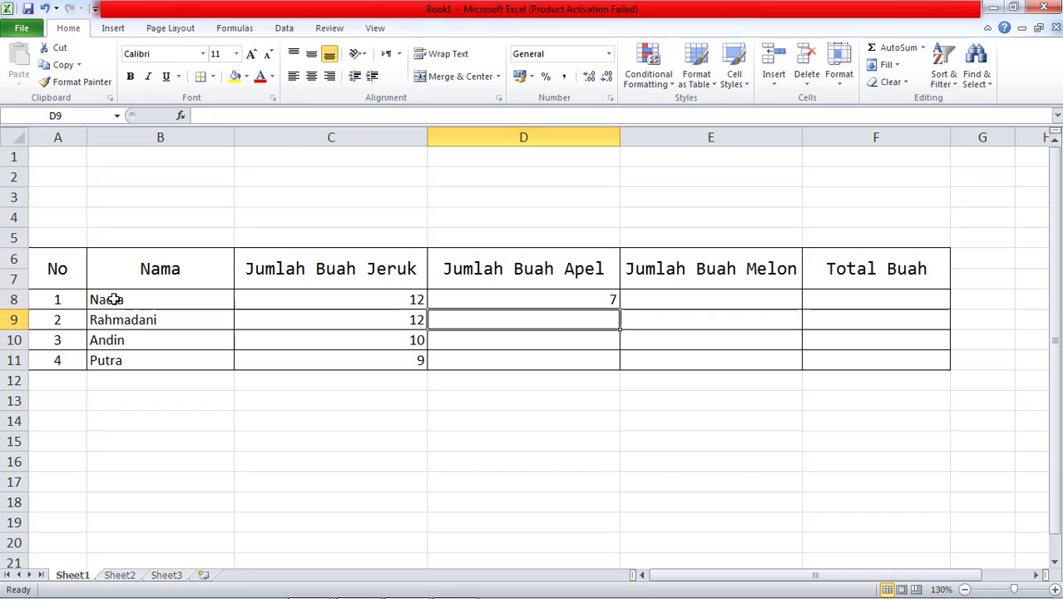
pyautogui.write('8')
pyautogui.press('Return')
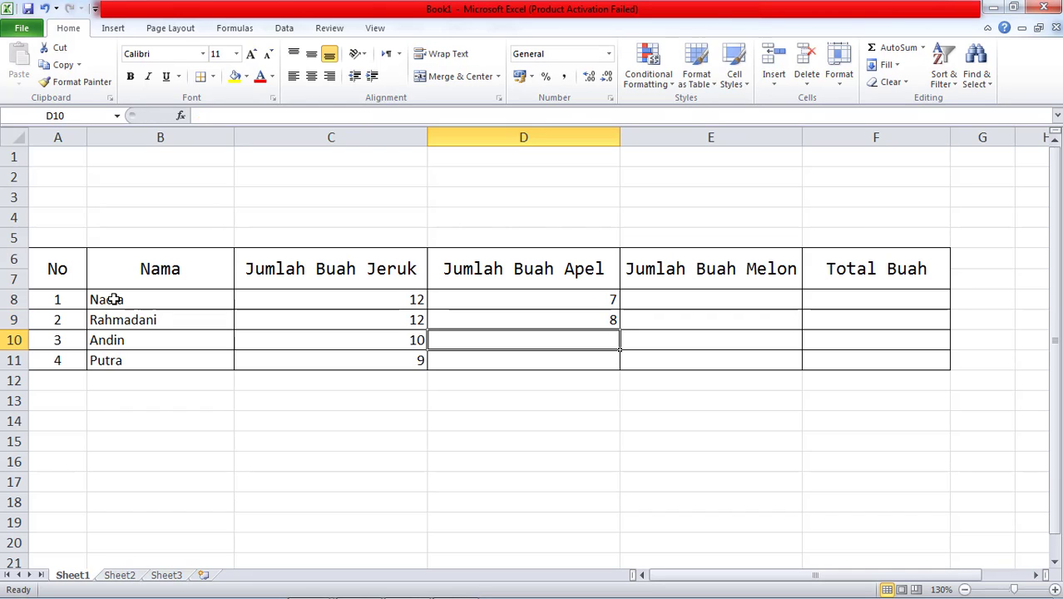
# Enter 10 as both the apple and melon quantity in D10 and E10, and 9 for both in D11 and E11
pyautogui.write('10')
pyautogui.press('Tab')
pyautogui.write('10')
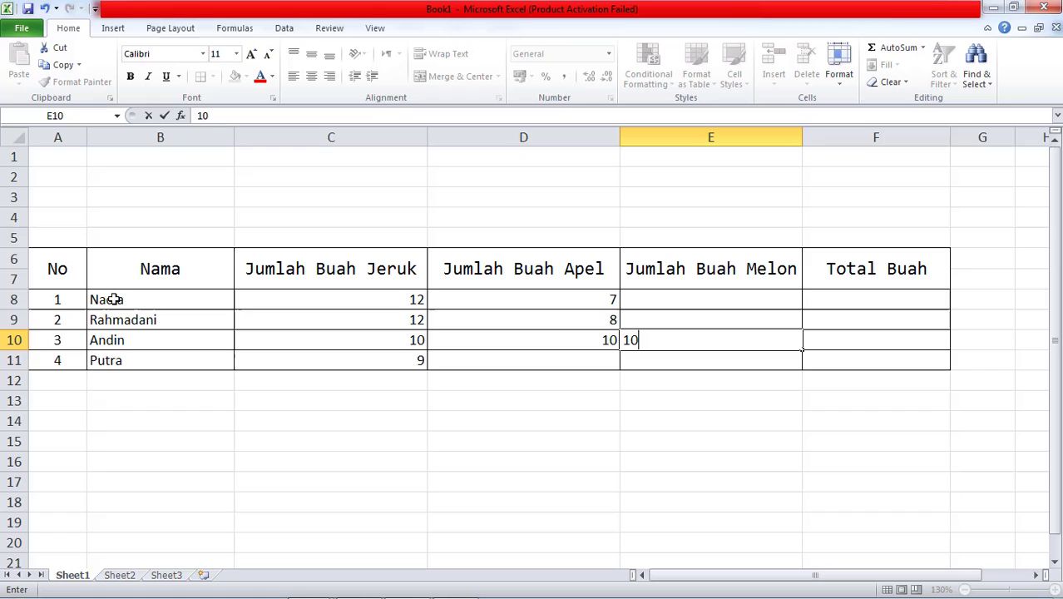
pyautogui.press('Return')
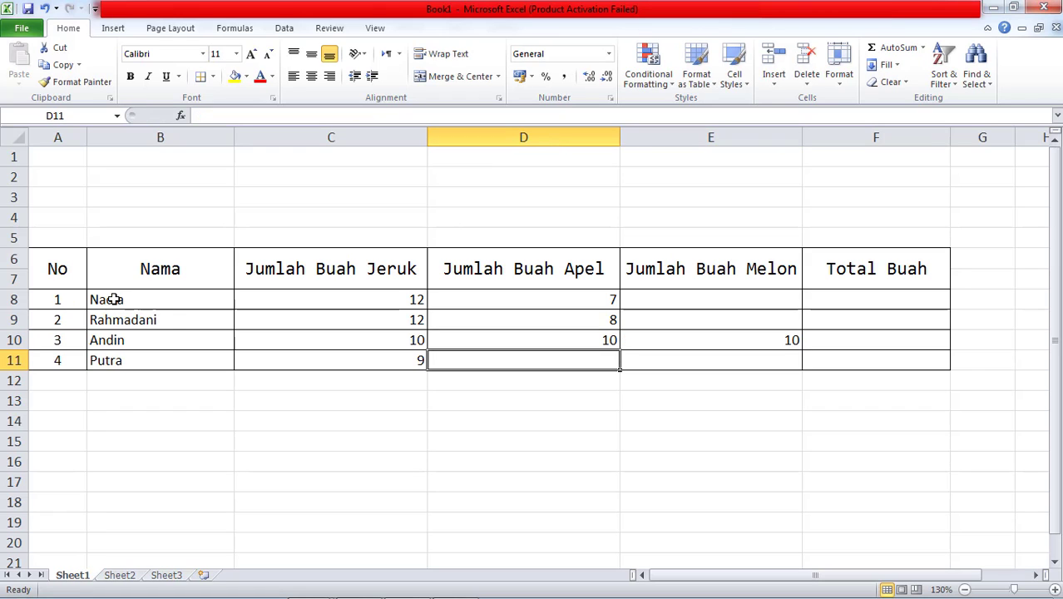
pyautogui.write('9')
pyautogui.press('Tab')
pyautogui.write('9')
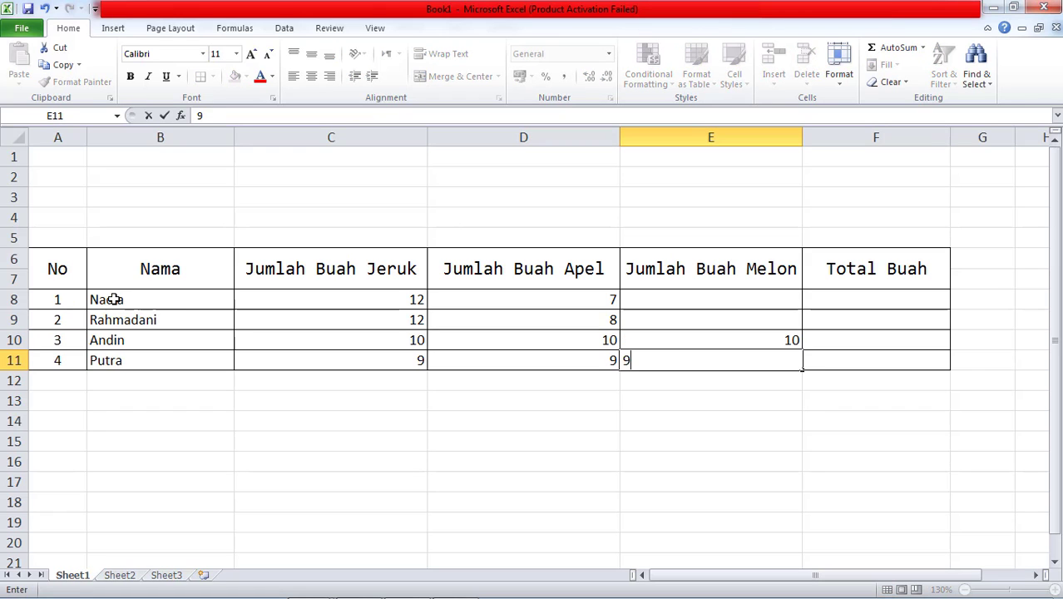
# Enter the melon quantities 12 in cell E8 and 2 in cell E9
pyautogui.press('Up')
pyautogui.press('Up')
pyautogui.press('Up')
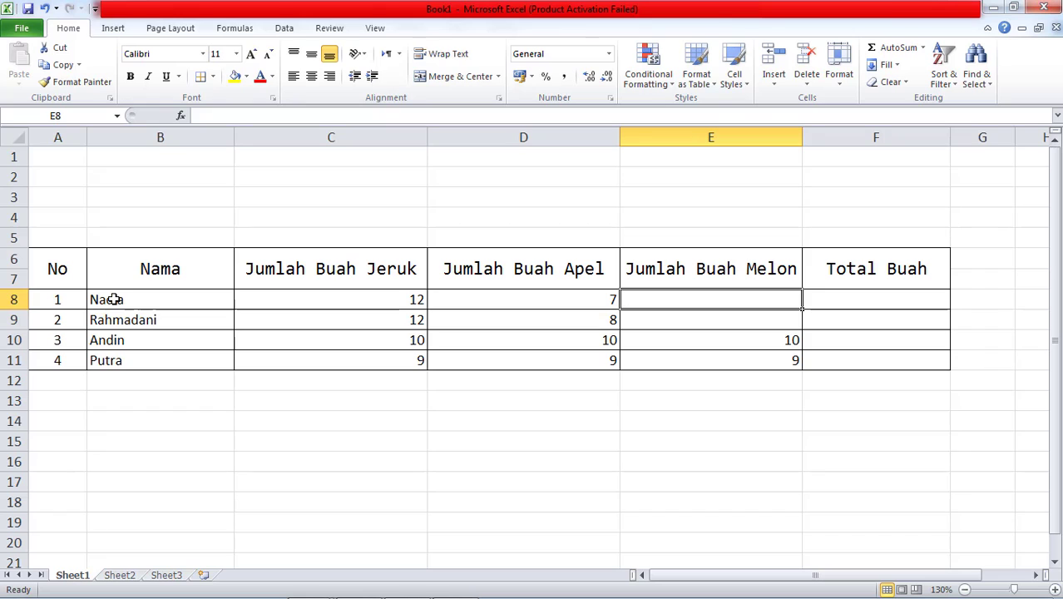
pyautogui.write('12')
pyautogui.press('Return')
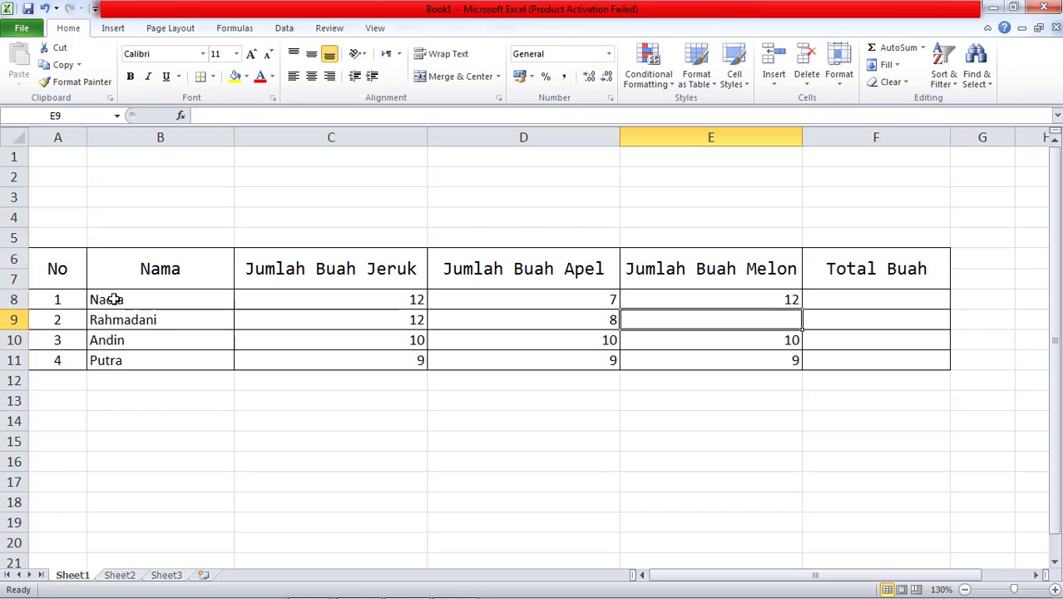
pyautogui.write('2')
pyautogui.press('Return')
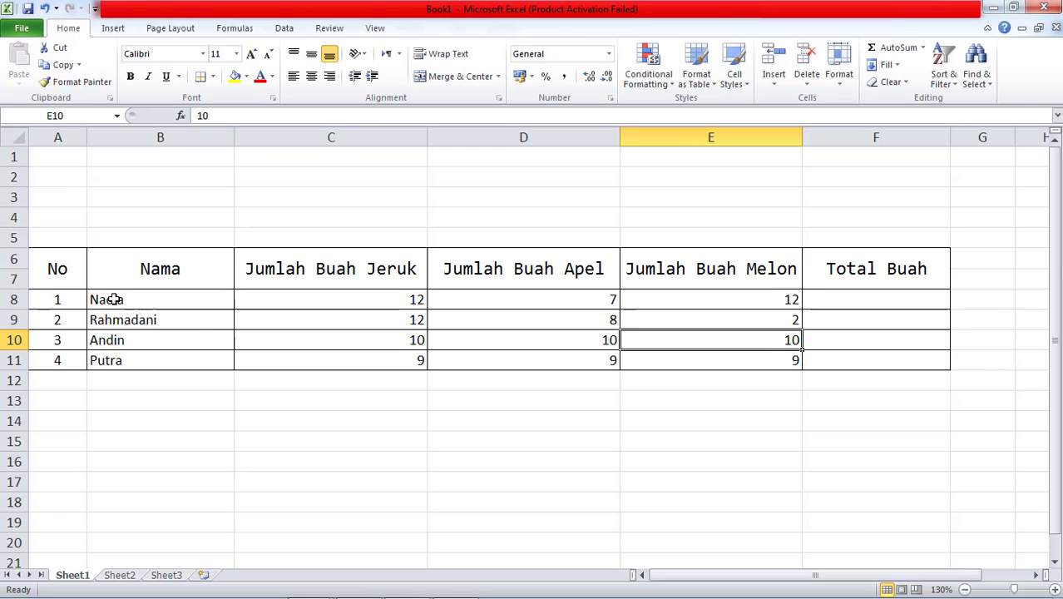
pyautogui.press('Left')
pyautogui.press('Left')
pyautogui.press('Up')
pyautogui.press('Up')
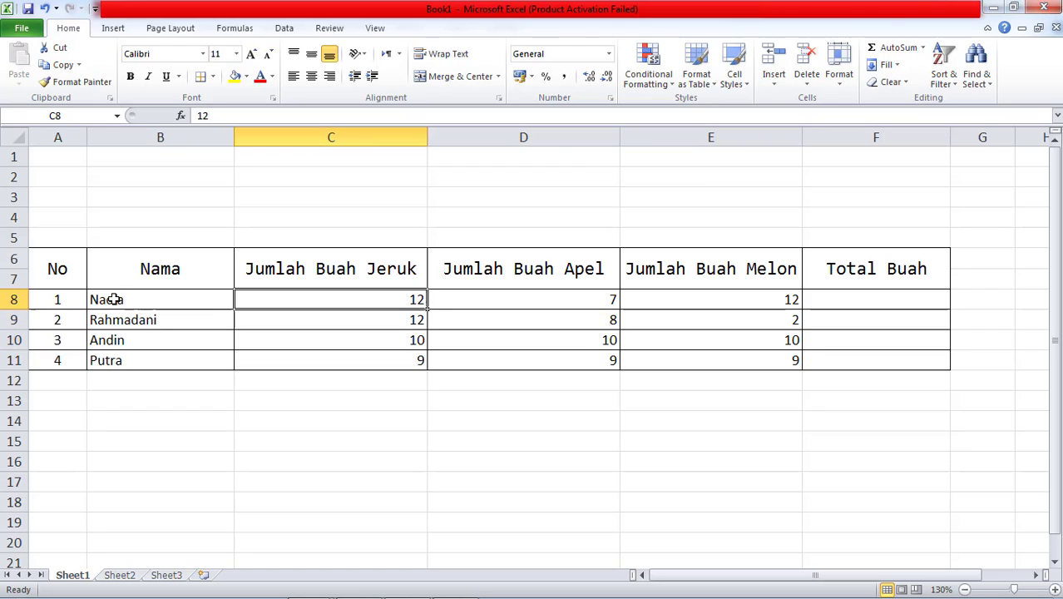
pyautogui.press('Right')
pyautogui.press('Right')
pyautogui.click(68, 382)
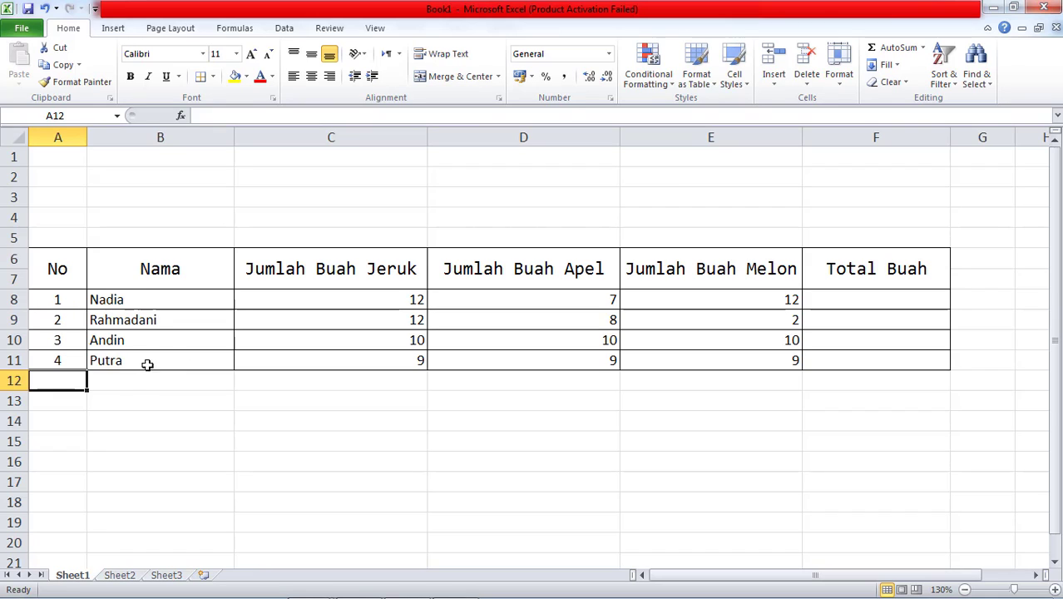
pyautogui.click(89, 407)
pyautogui.click(64, 395)
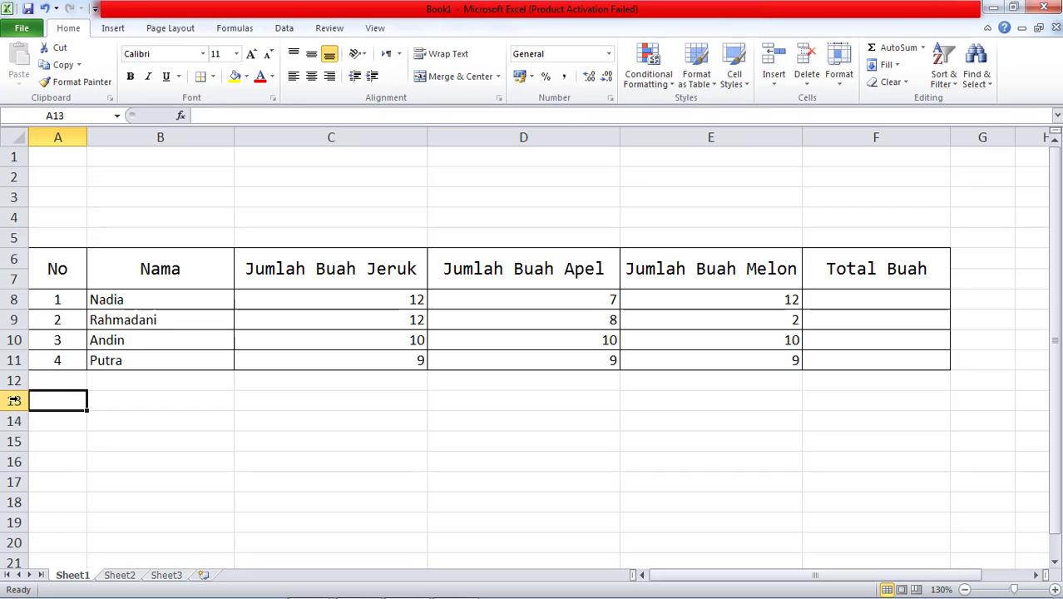
pyautogui.click(60, 424)
pyautogui.click(61, 405)
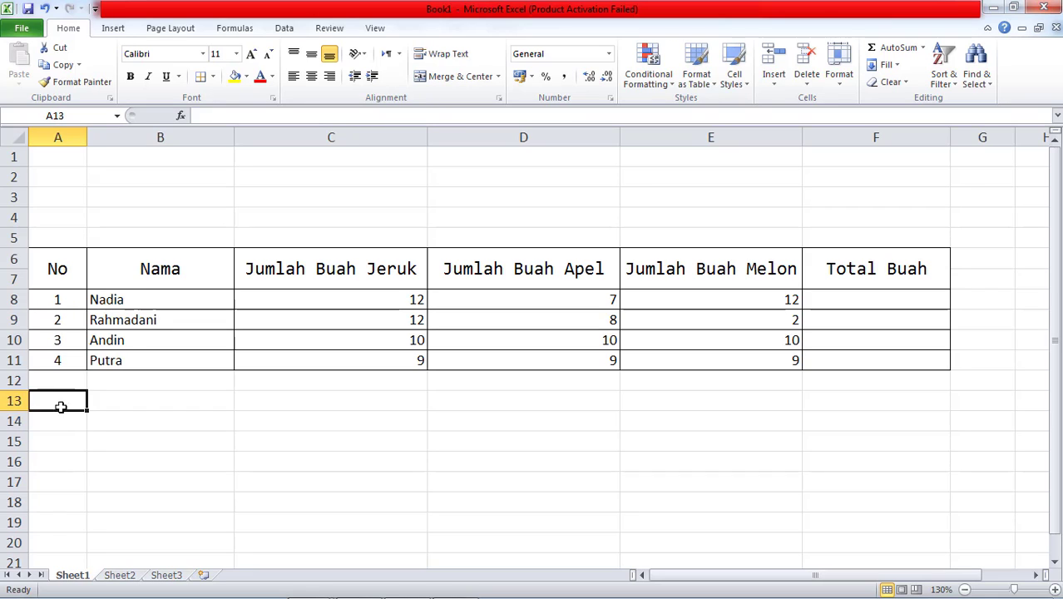
pyautogui.click(57, 434)
# Enter a COUNT formula in cell A14 that counts the row numbers in A8:A11
pyautogui.click(60, 417)
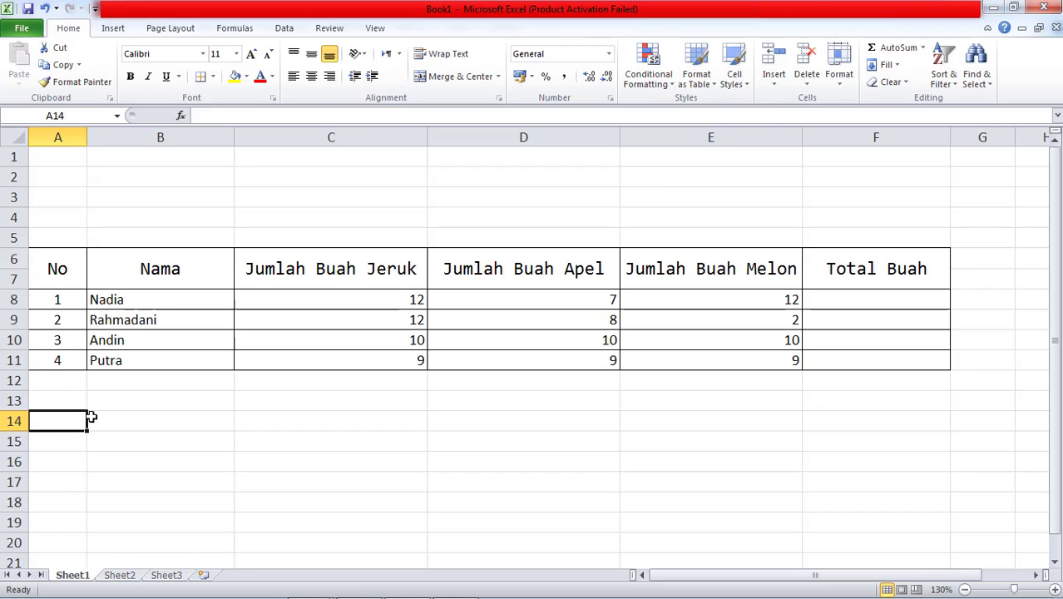
pyautogui.write('=')
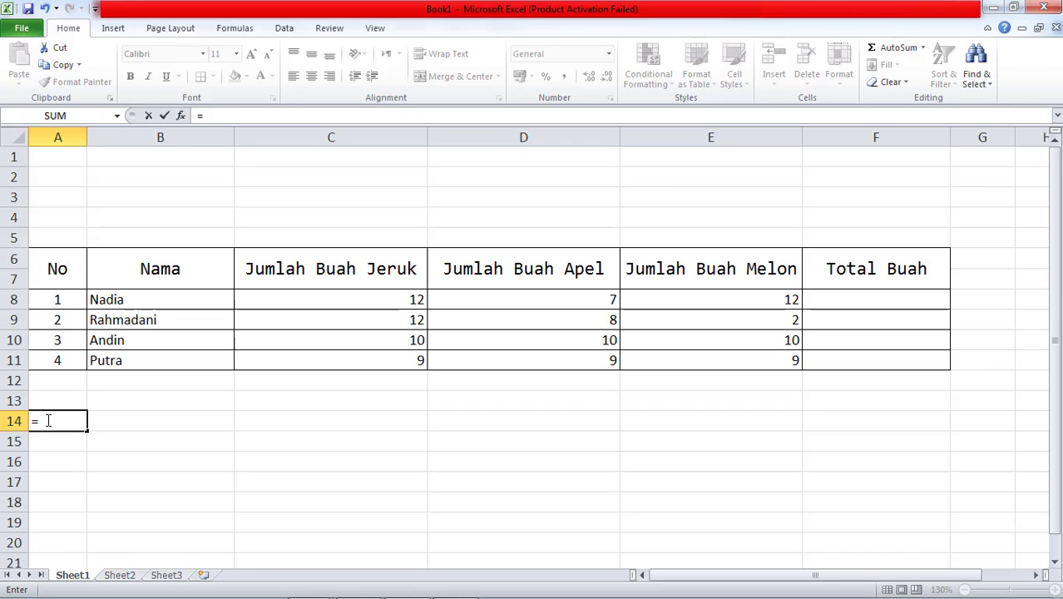
pyautogui.click(224, 114)
pyautogui.write('count')
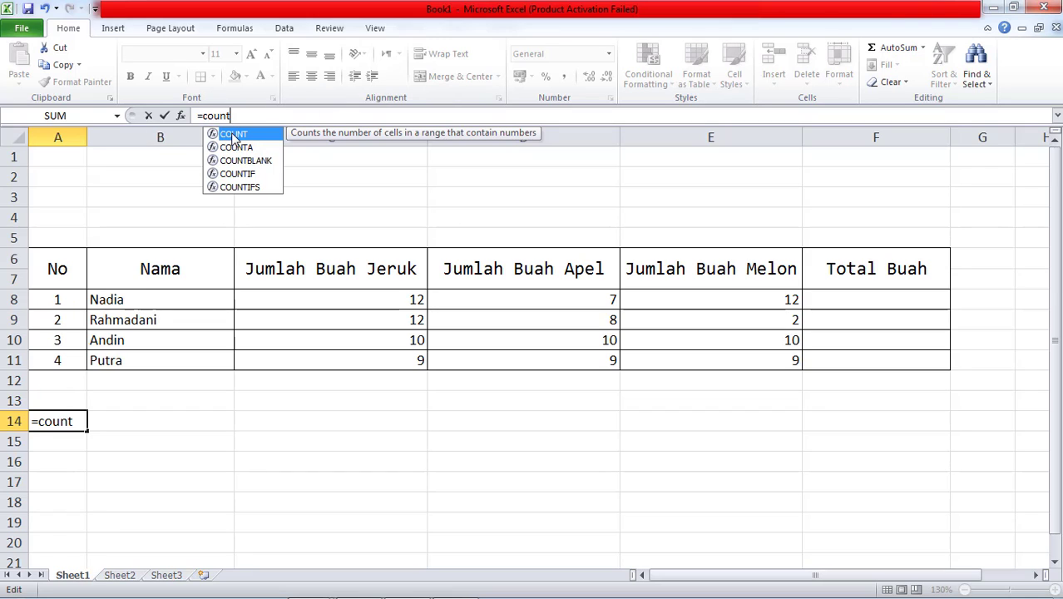
pyautogui.doubleClick(232, 137)
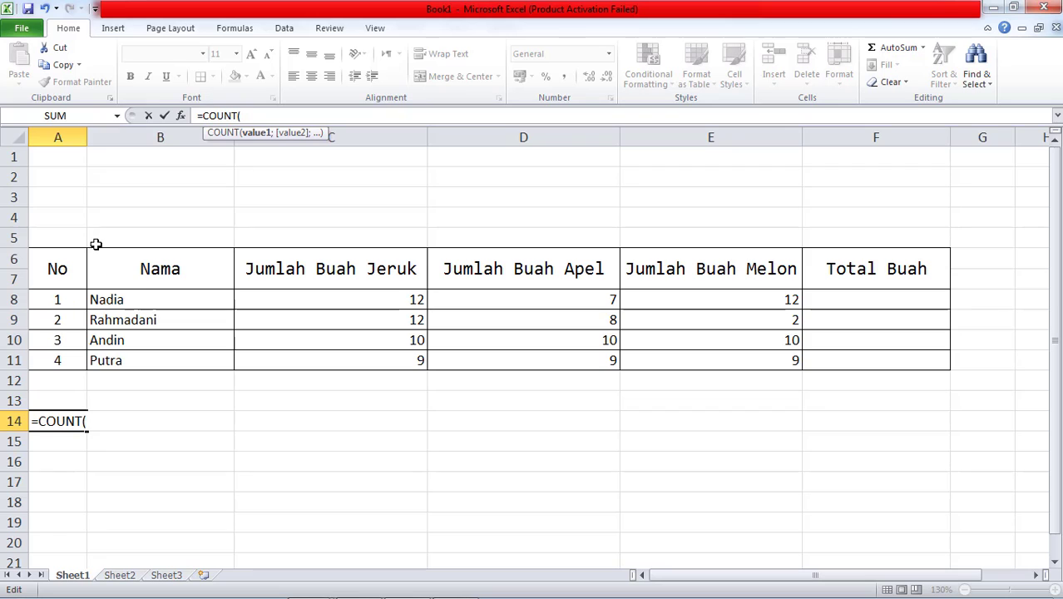
pyautogui.click(53, 301)
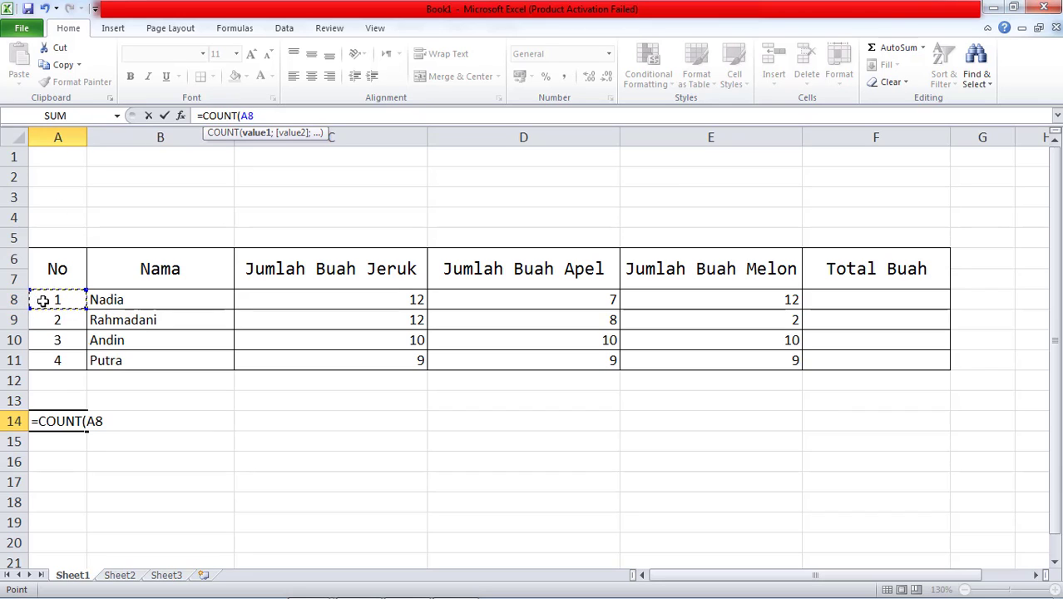
pyautogui.keyDown('shift'); pyautogui.click(67, 364); pyautogui.keyUp('shift')
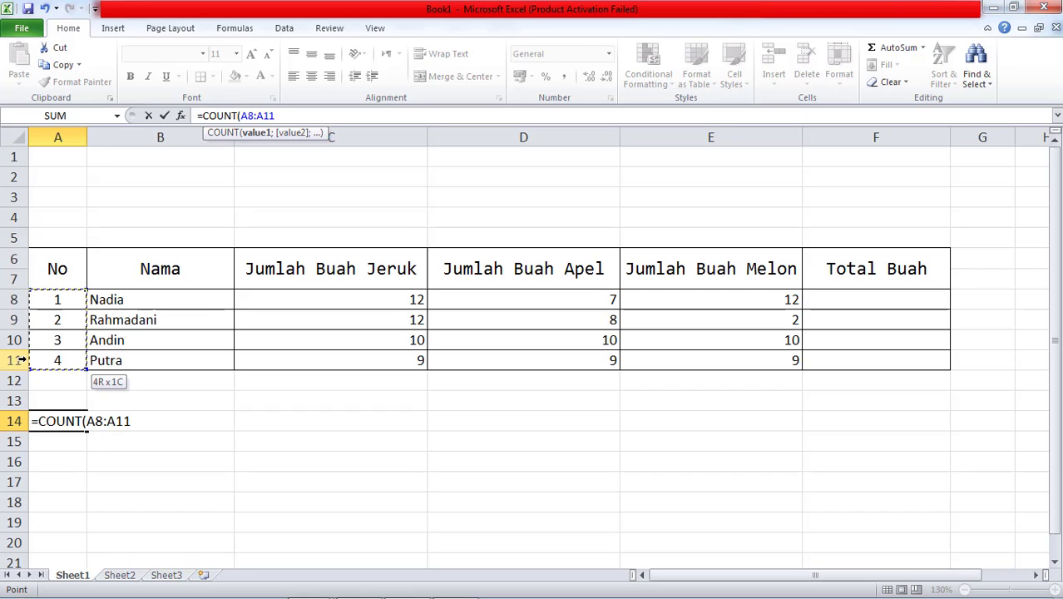
pyautogui.press('Return')
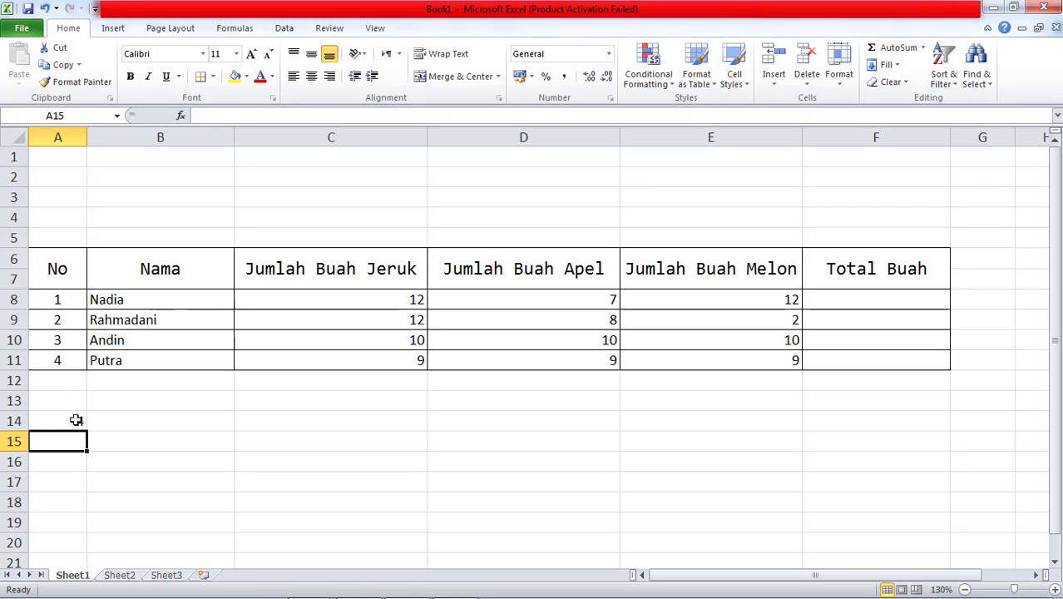
# Clear the existing COUNT formula from cell A14
pyautogui.click(76, 420)
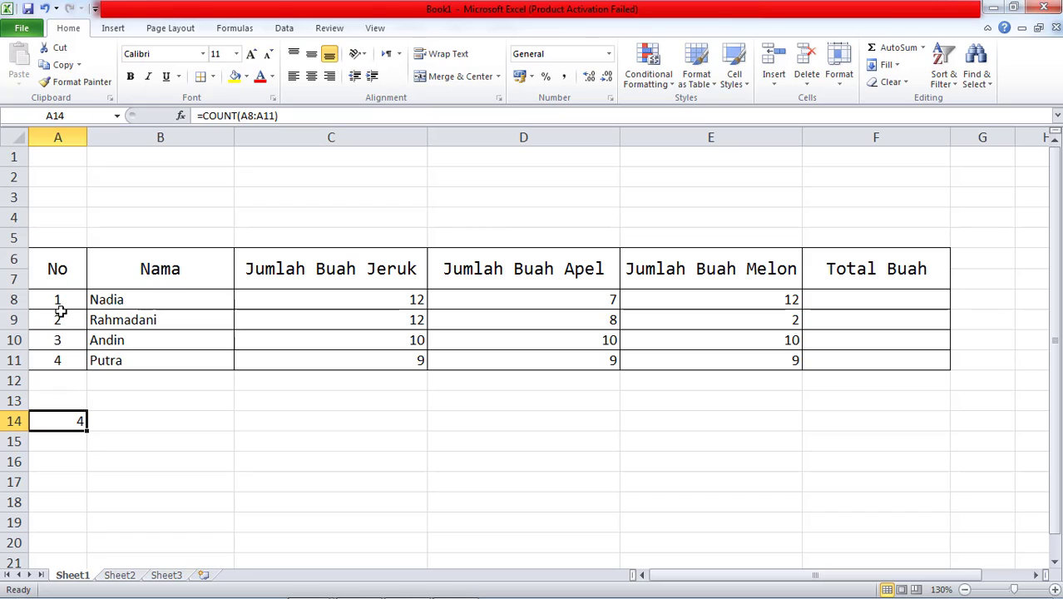
pyautogui.click(260, 117)
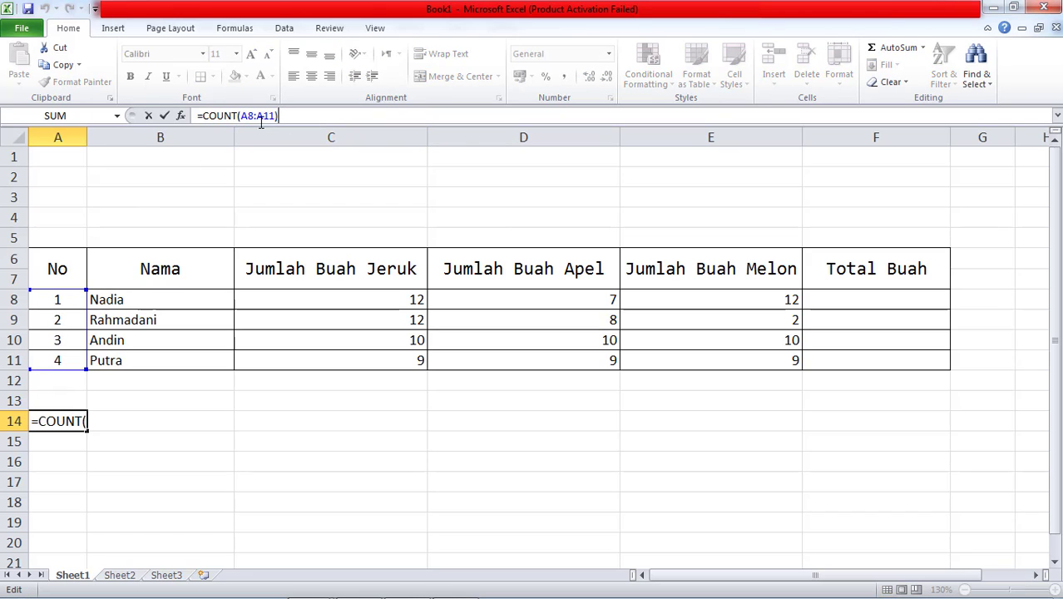
pyautogui.press('BackSpace')
pyautogui.press('BackSpace')
pyautogui.press('BackSpace')
pyautogui.press('BackSpace')
pyautogui.press('BackSpace')
pyautogui.press('BackSpace')
pyautogui.press('BackSpace')
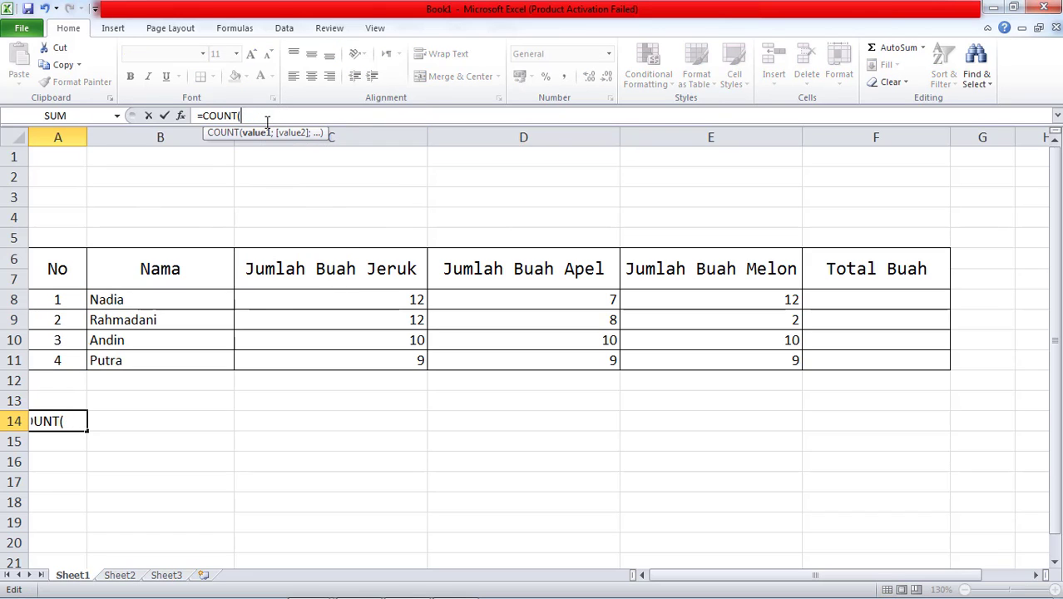
pyautogui.press('BackSpace')
pyautogui.press('BackSpace')
pyautogui.press('BackSpace')
pyautogui.press('BackSpace')
pyautogui.press('BackSpace')
pyautogui.press('BackSpace')
pyautogui.press('BackSpace')
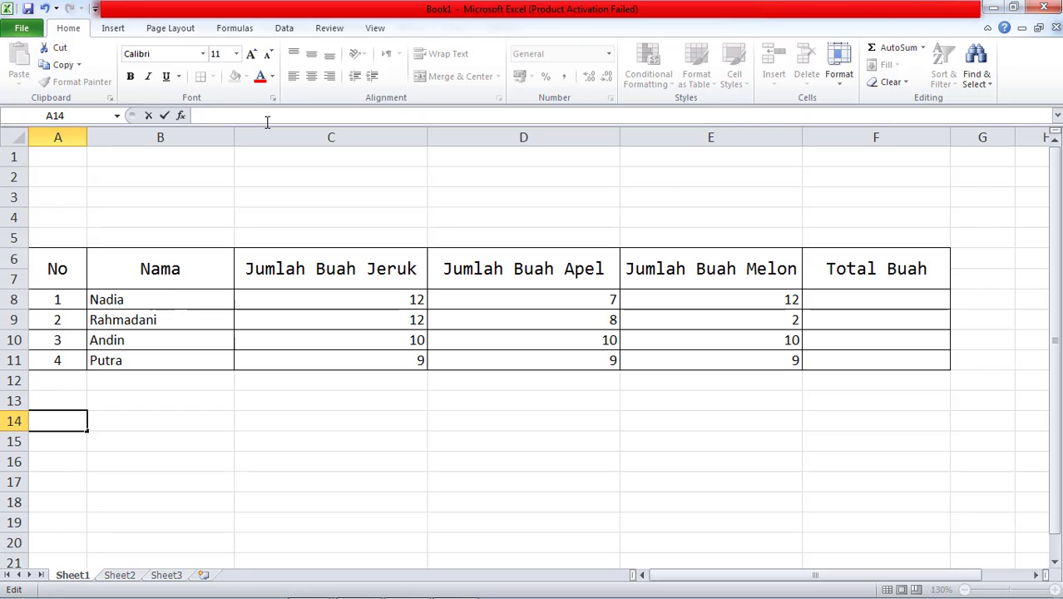
pyautogui.write('=')
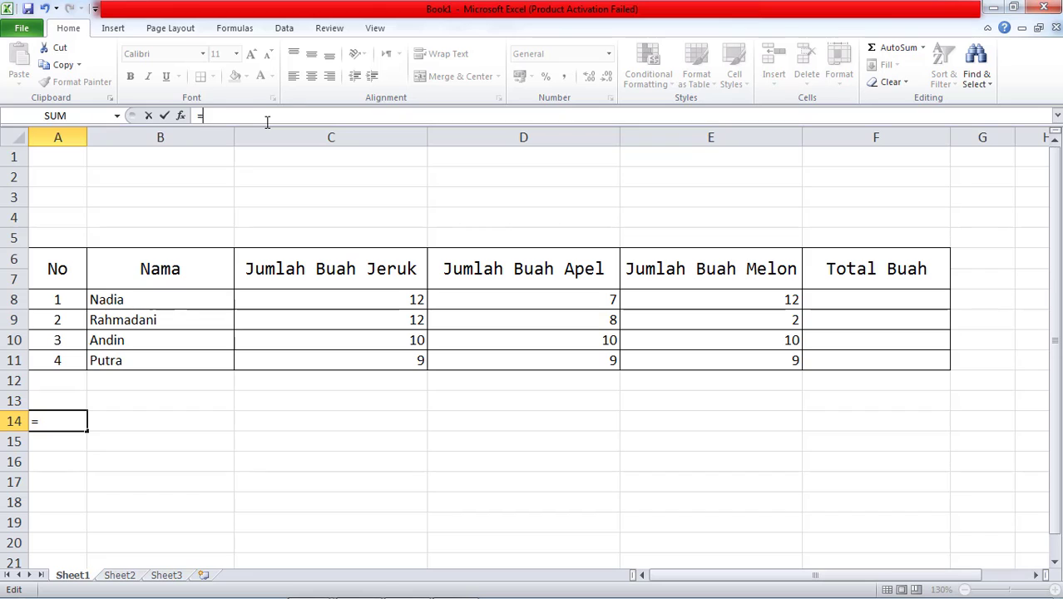
pyautogui.write('count')
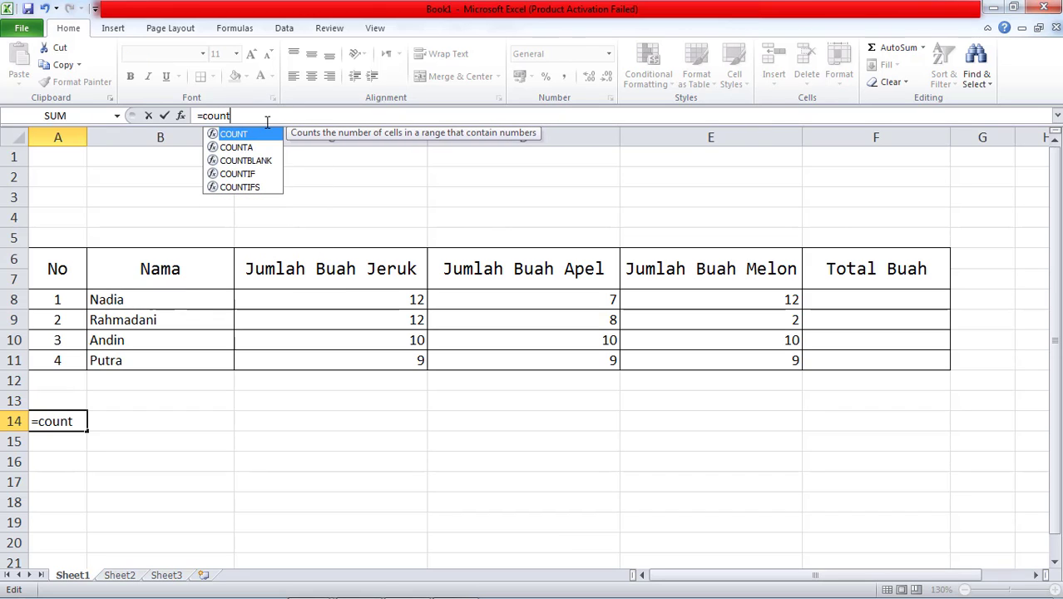
pyautogui.press('Down')
pyautogui.press('Down')
pyautogui.press('Tab')
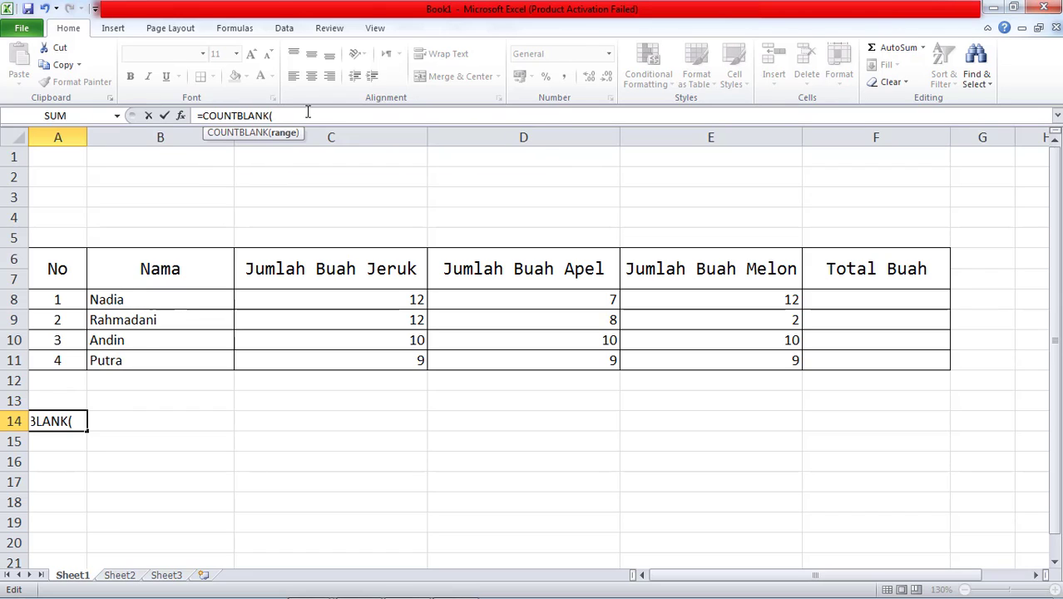
pyautogui.moveTo(307, 111); pyautogui.dragTo(159, 111)
pyautogui.press('BackSpace')
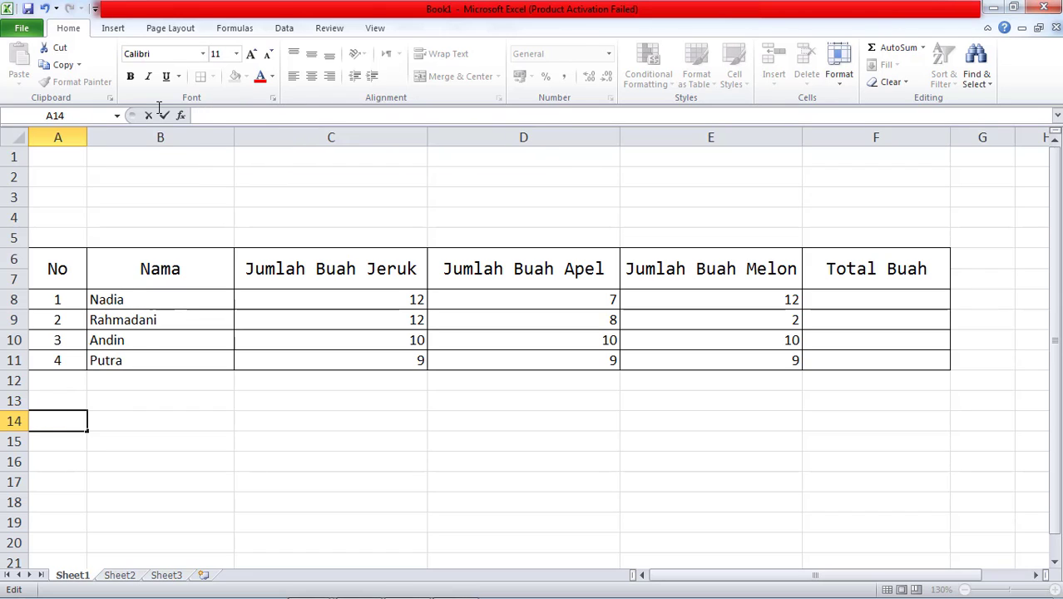
# Enter the formula =COUNT(A8:A11) in cell A14 to count the entries in the No column
pyautogui.write('=count')
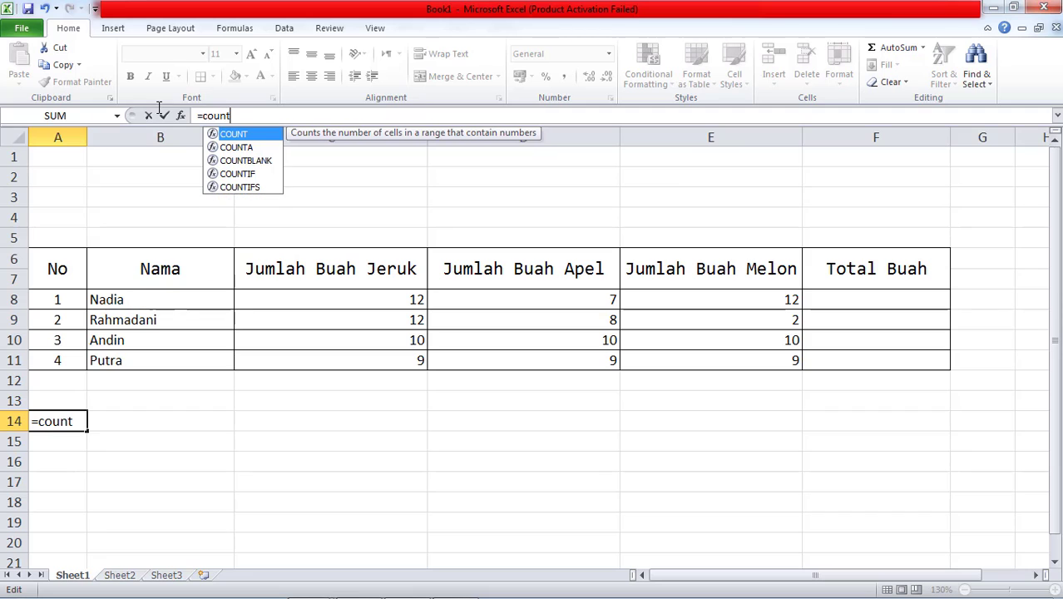
pyautogui.doubleClick(241, 137)
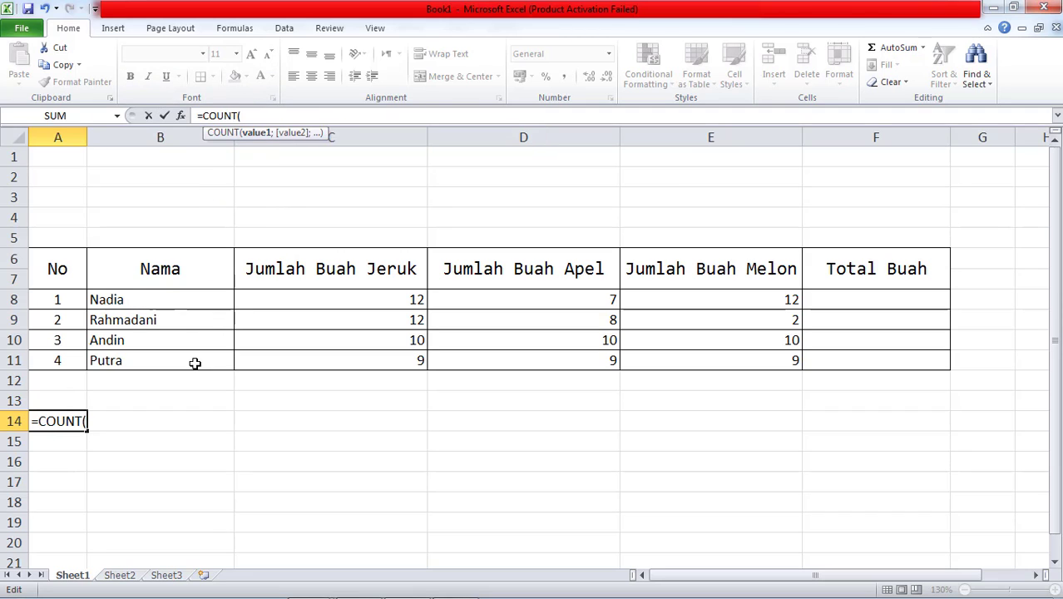
pyautogui.click(57, 299)
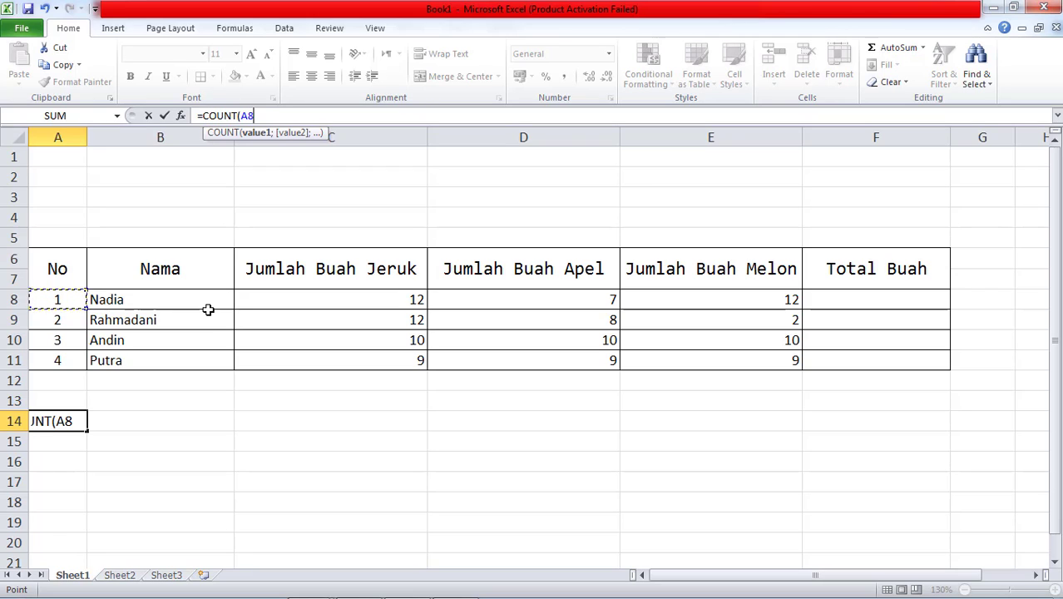
pyautogui.hotkey('shift', 'Down')
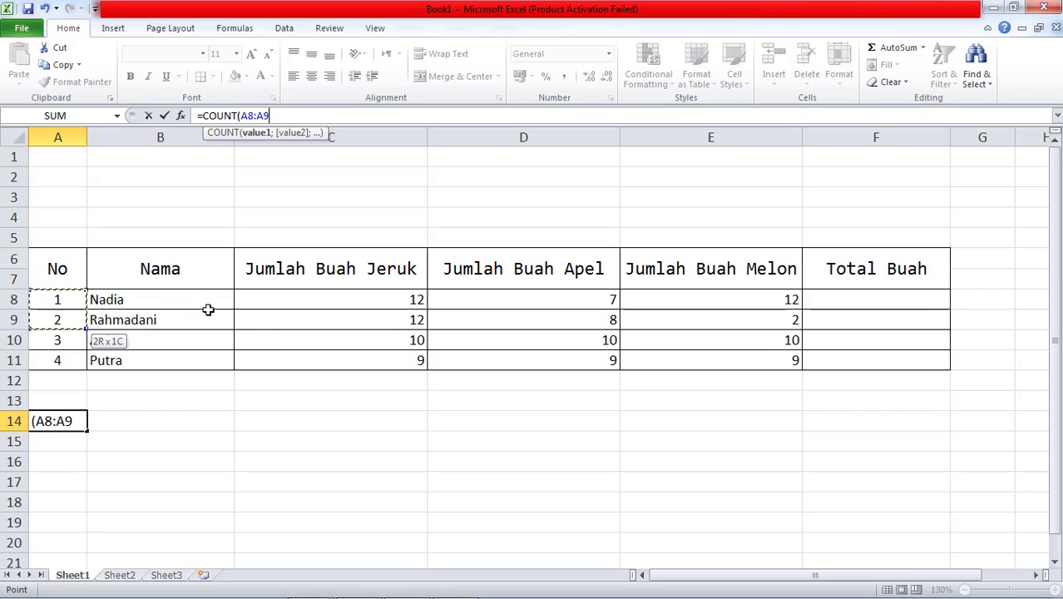
pyautogui.hotkey('shift', 'Up')
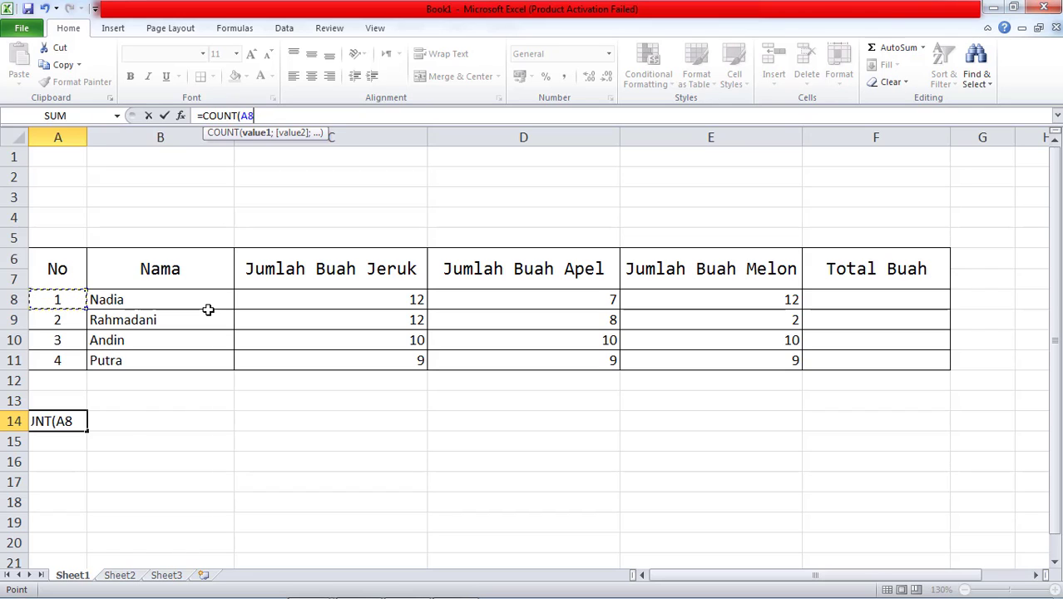
pyautogui.hotkey('shift', 'Down')
pyautogui.hotkey('shift', 'Down')
pyautogui.hotkey('shift', 'Down')
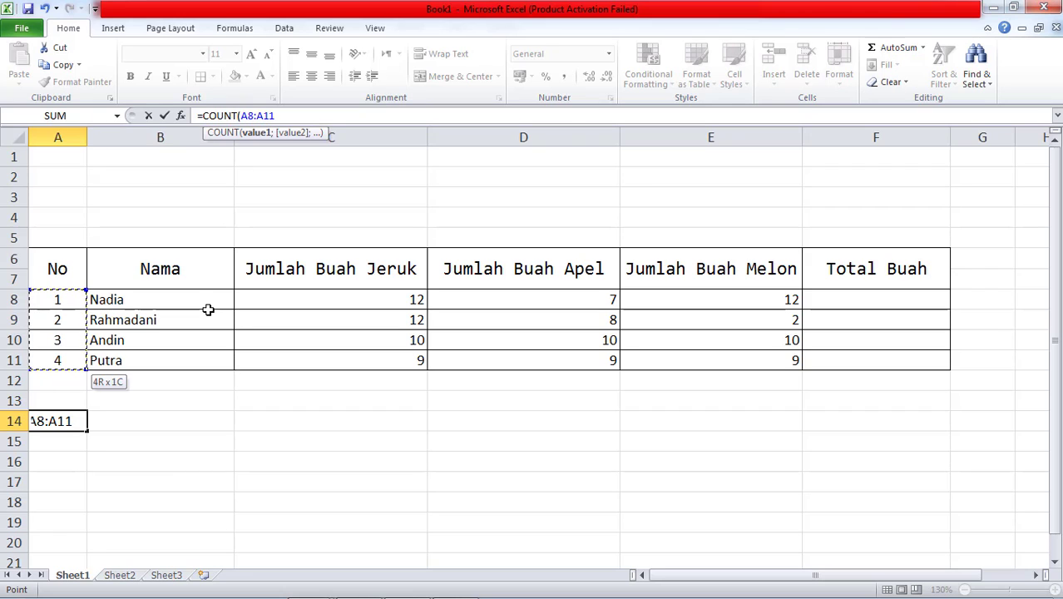
pyautogui.press('Return')
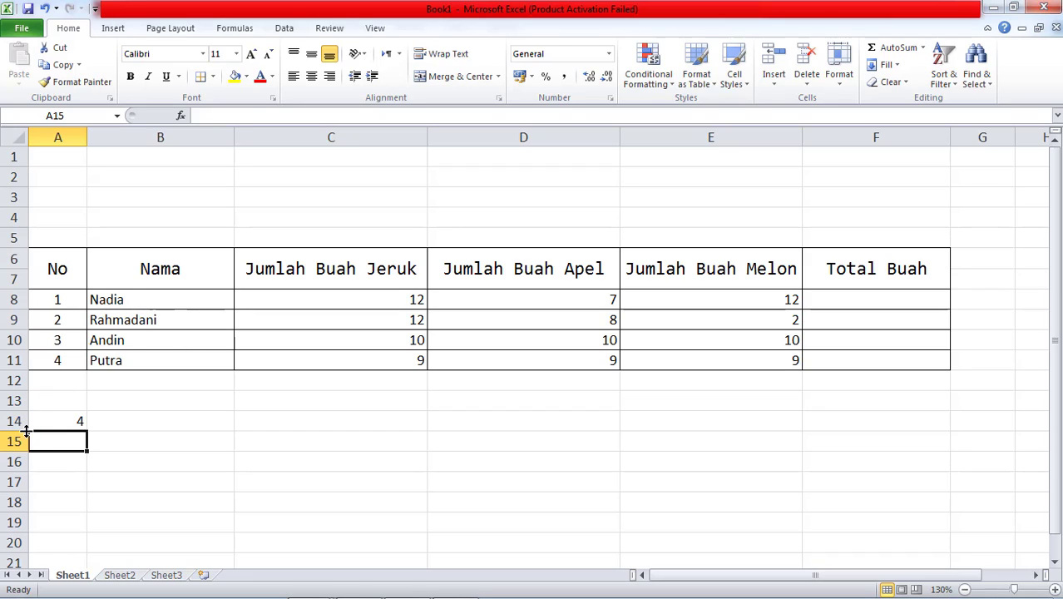
pyautogui.click(68, 416)
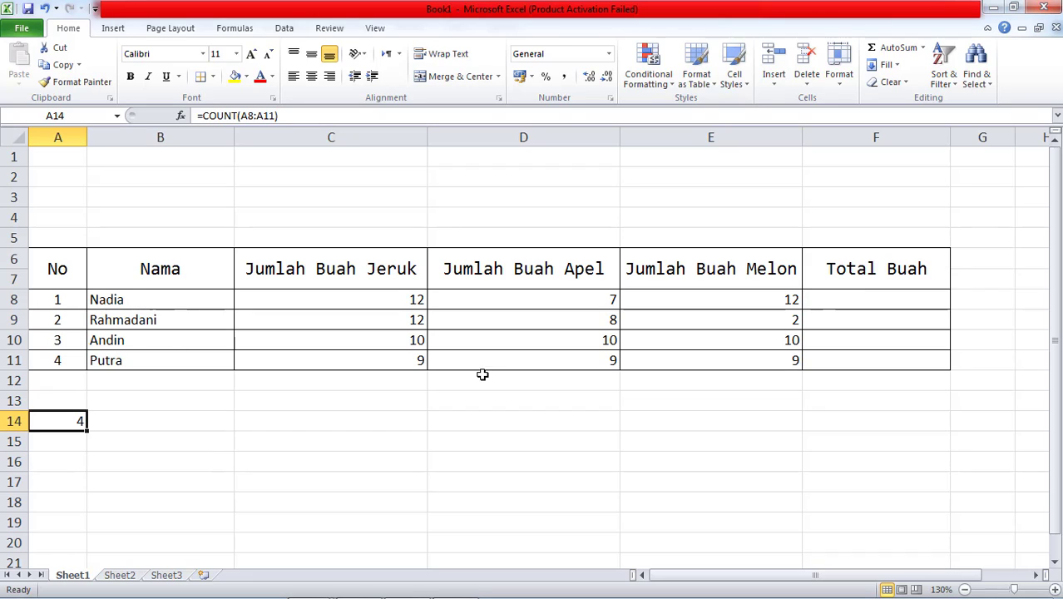
pyautogui.click(844, 298)
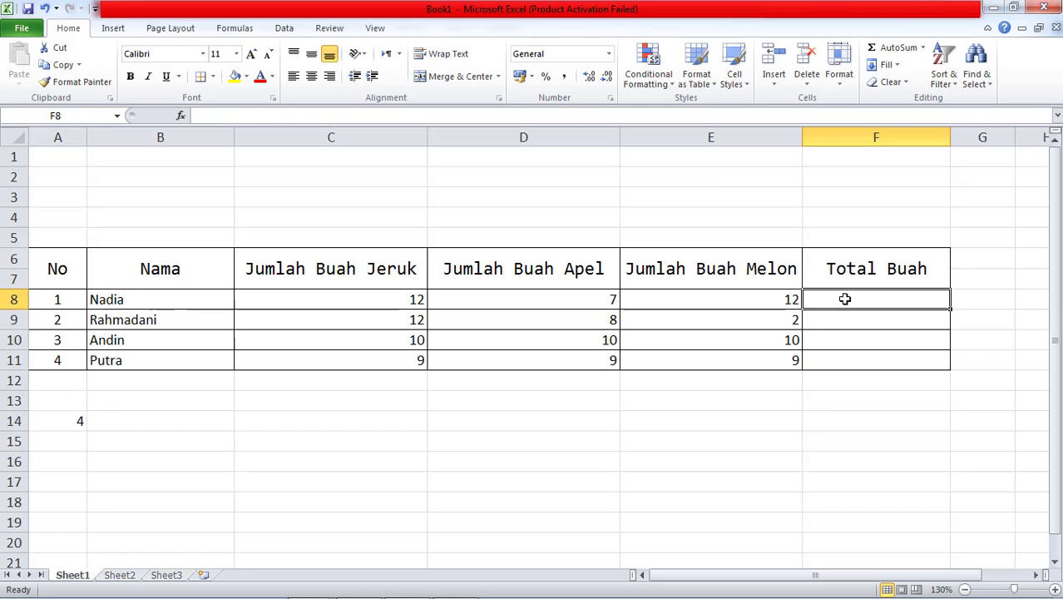
pyautogui.click(71, 415)
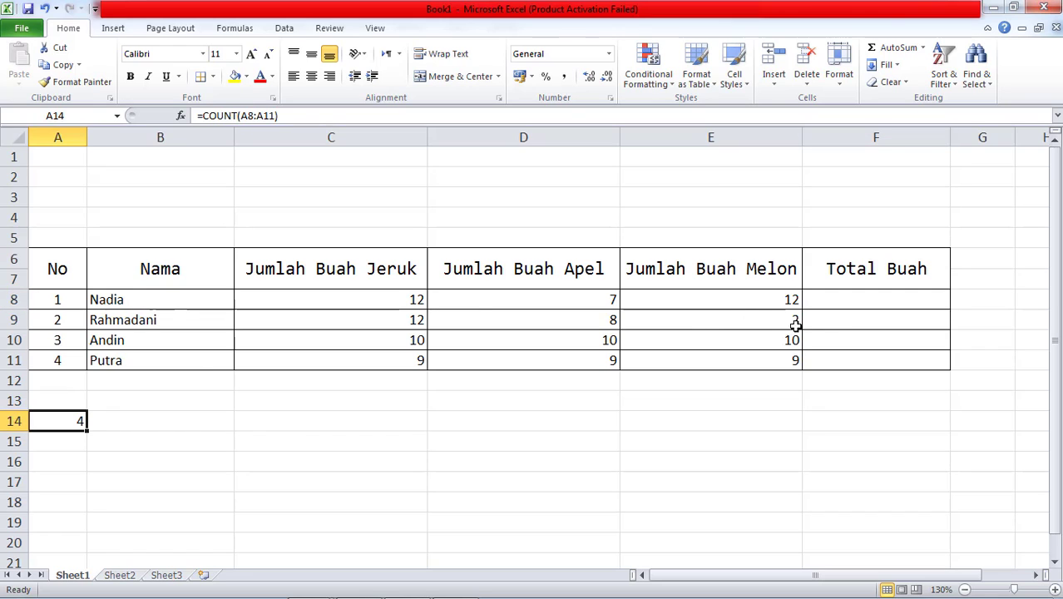
# Enter the formula =SUM(C8:E8) in cell F8 to total the first row's orange, apple and melon quantities
pyautogui.click(843, 304)
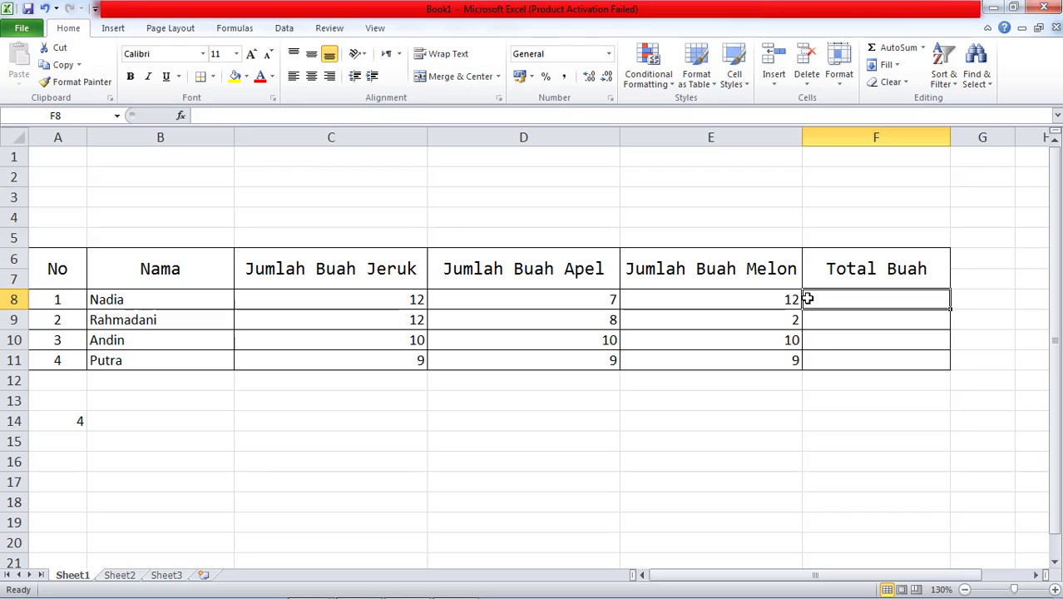
pyautogui.write('=')
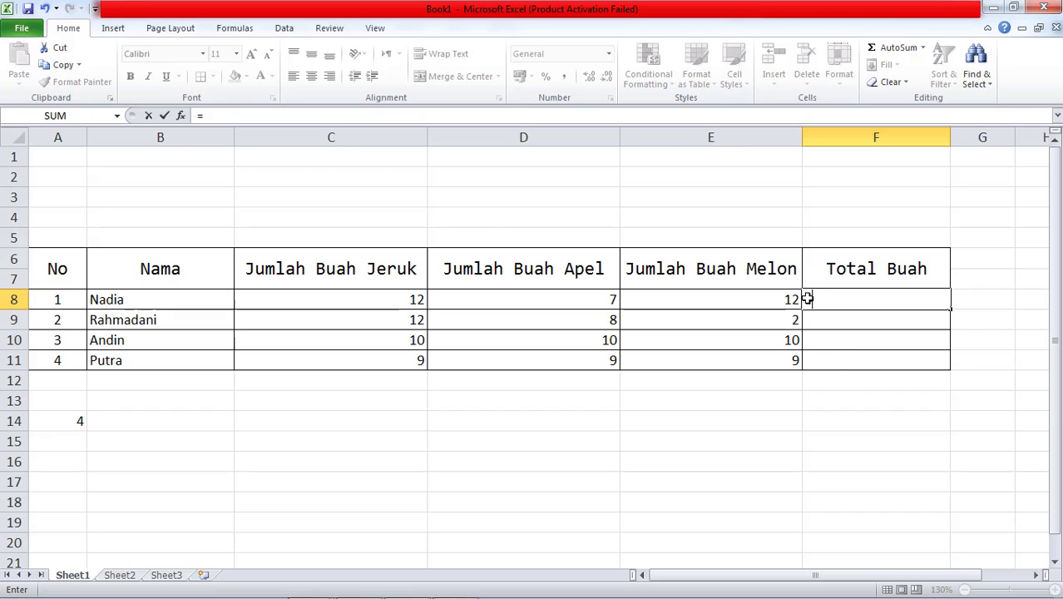
pyautogui.write('SU')
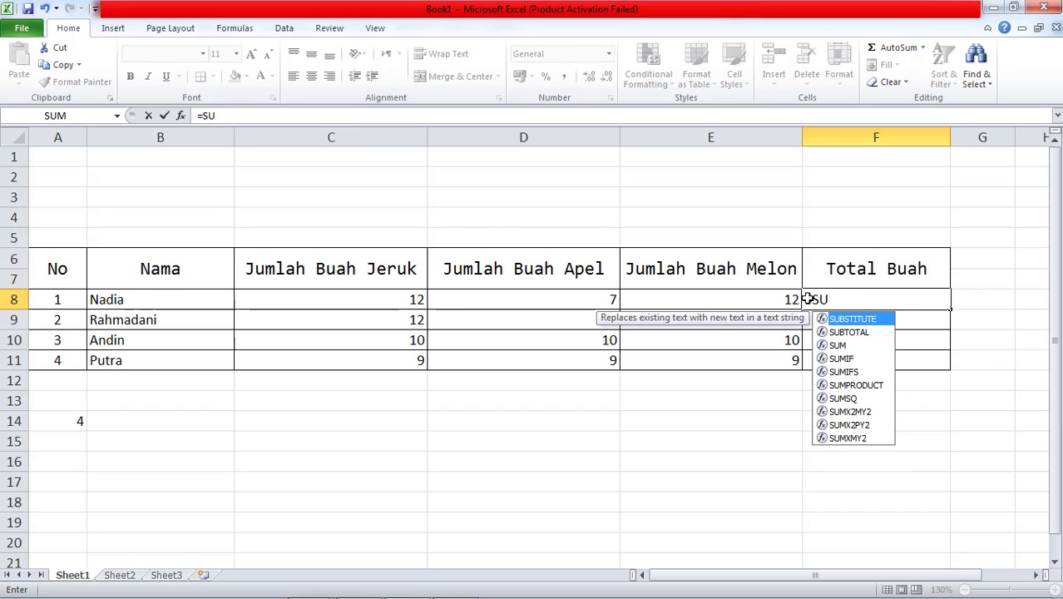
pyautogui.write('M')
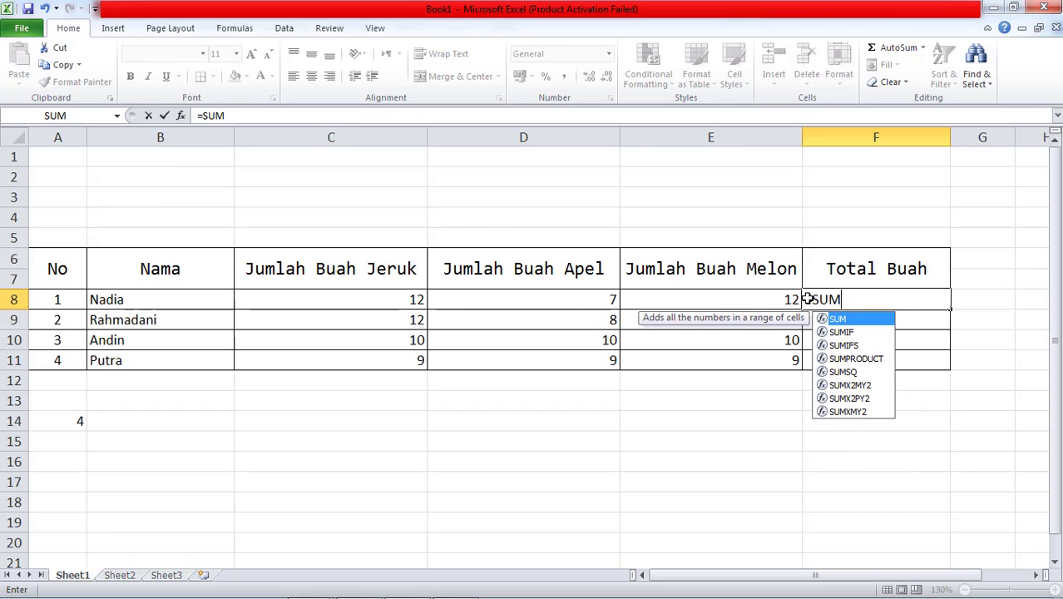
pyautogui.click(235, 116)
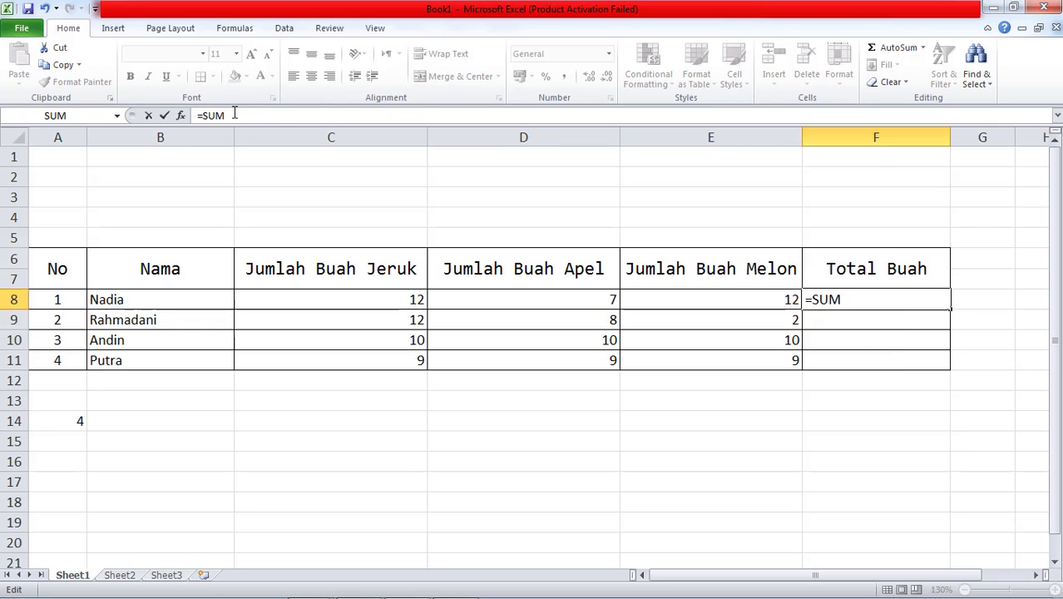
pyautogui.press('BackSpace')
pyautogui.write('(')
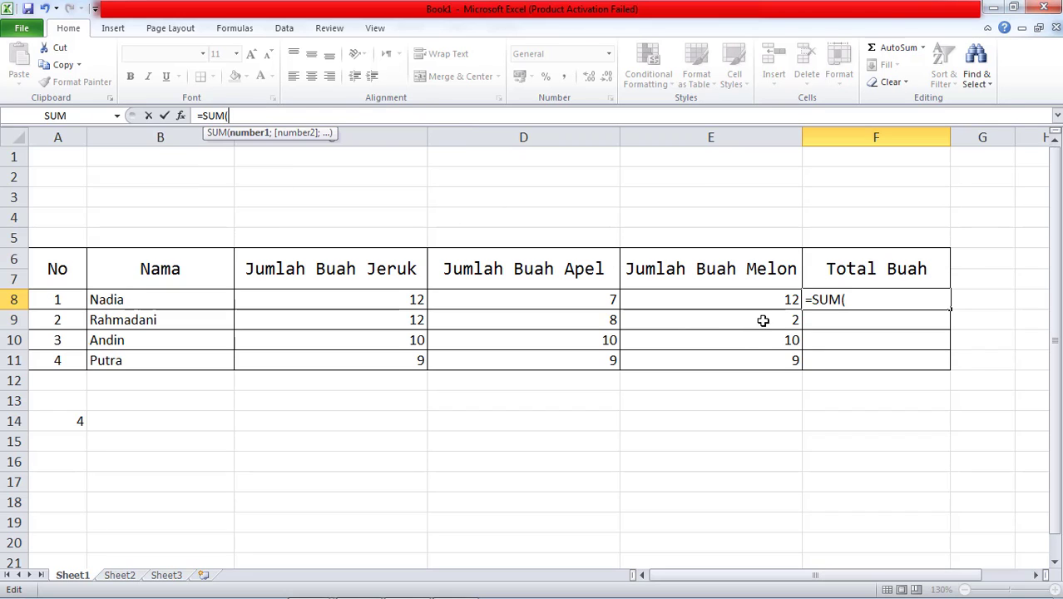
pyautogui.click(379, 299)
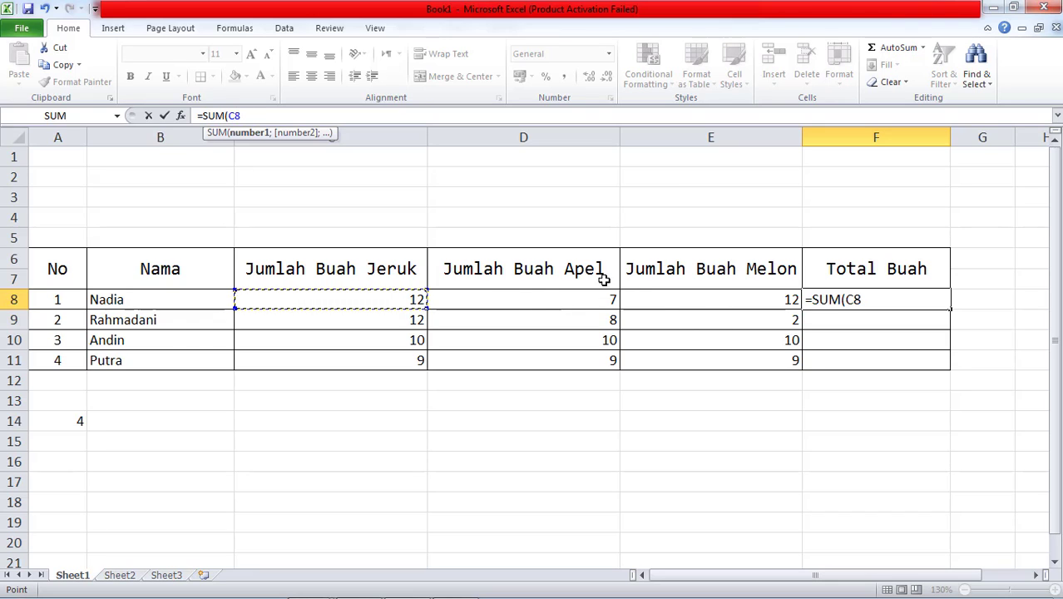
pyautogui.keyDown('shift'); pyautogui.click(522, 304); pyautogui.keyUp('shift')
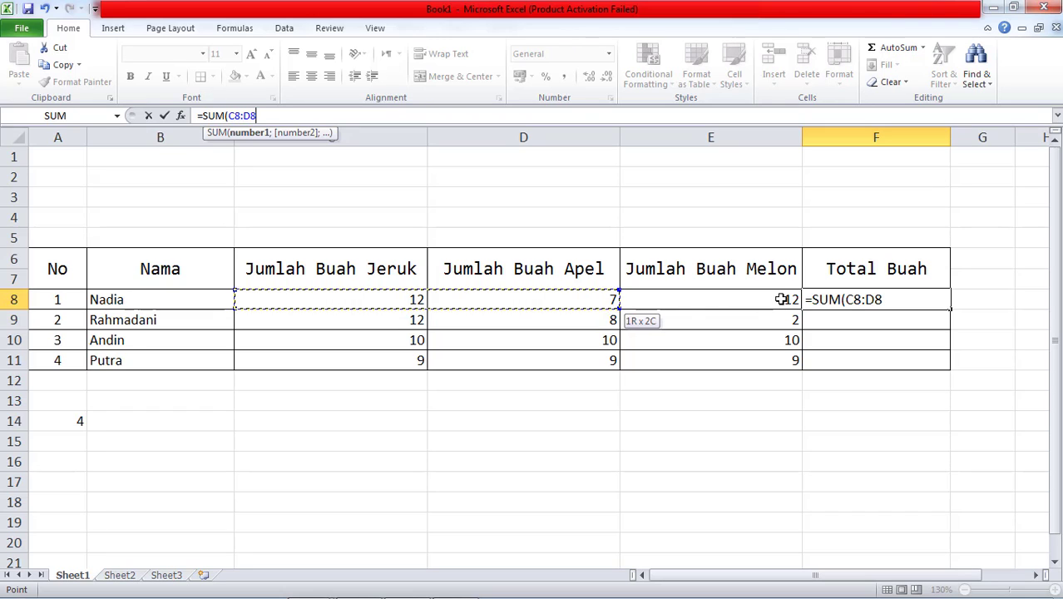
pyautogui.hotkey('shift', 'Right')
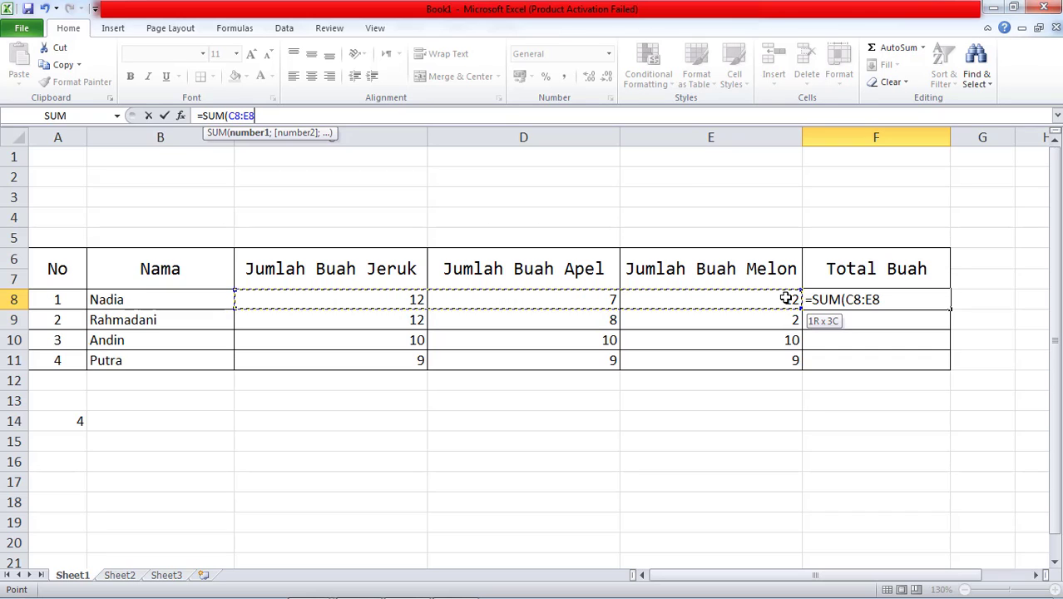
pyautogui.press('Return')
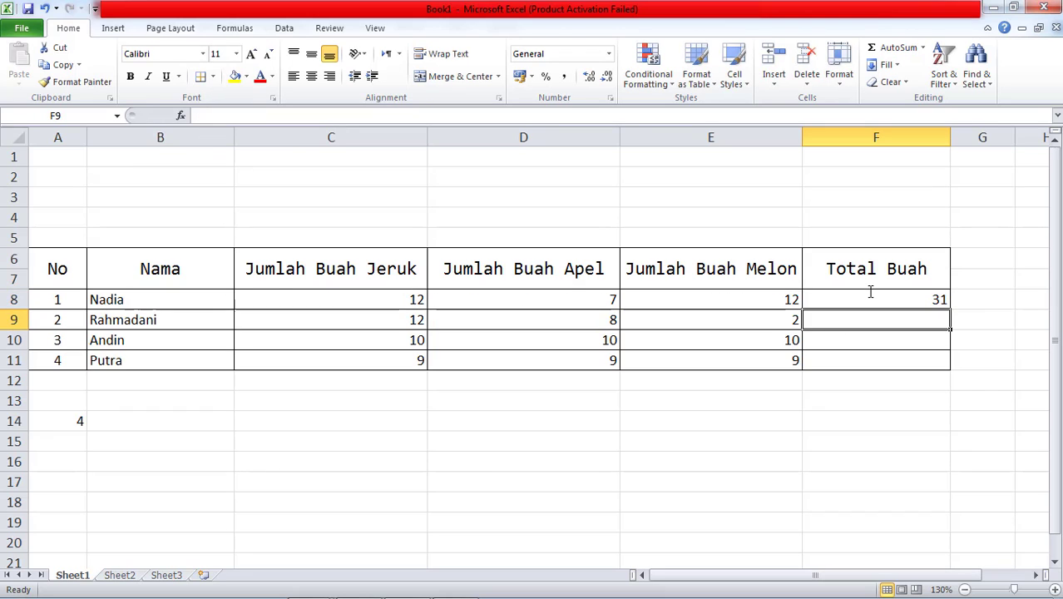
# Fill the SUM formula from F8 down through F11 and check the copied formulas in the Total Buah column
pyautogui.click(870, 291)
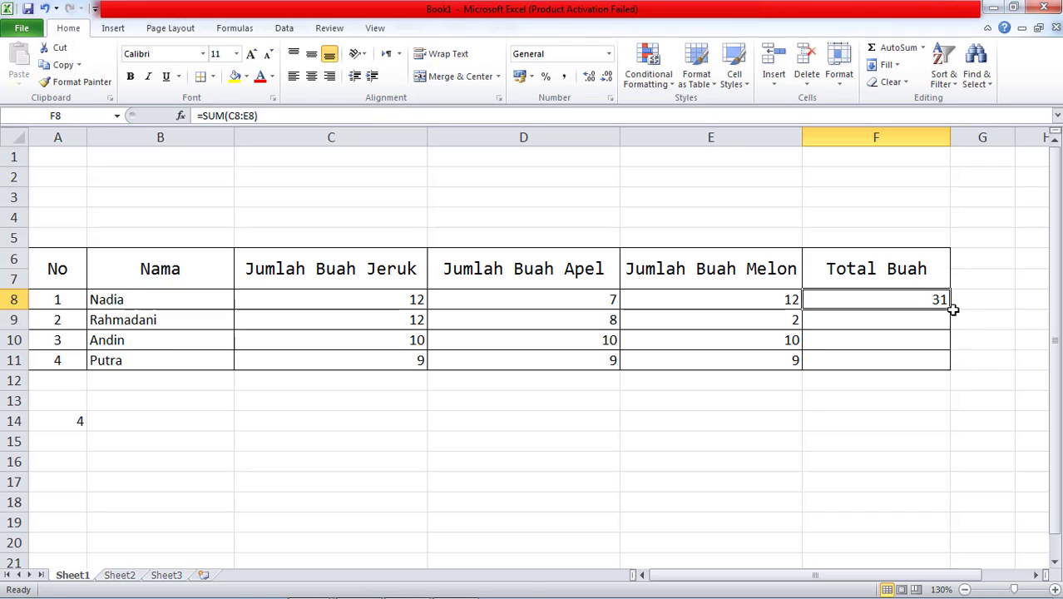
pyautogui.moveTo(952, 310); pyautogui.dragTo(951, 367)
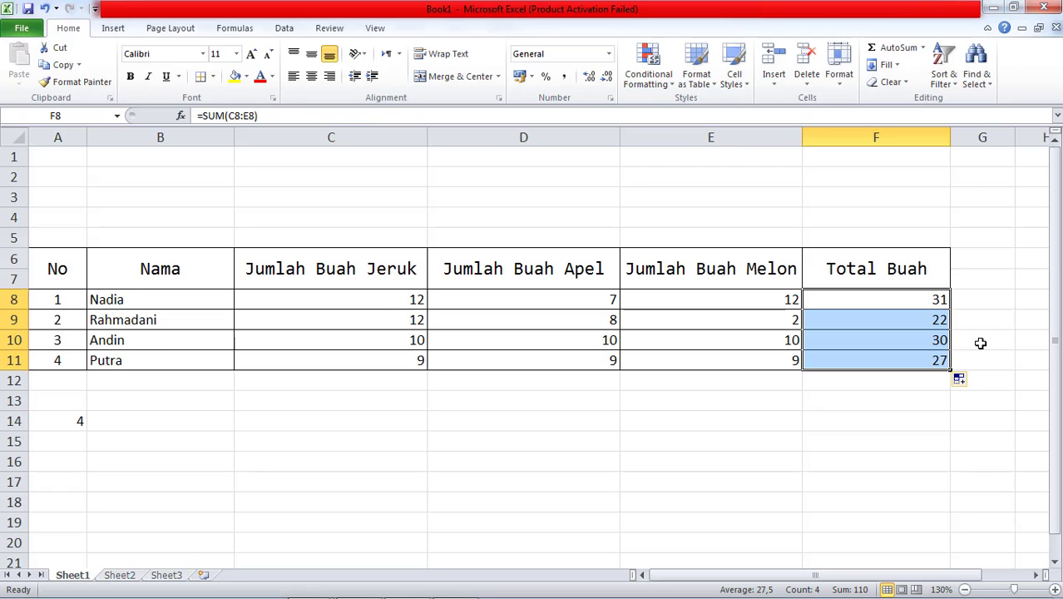
pyautogui.click(887, 325)
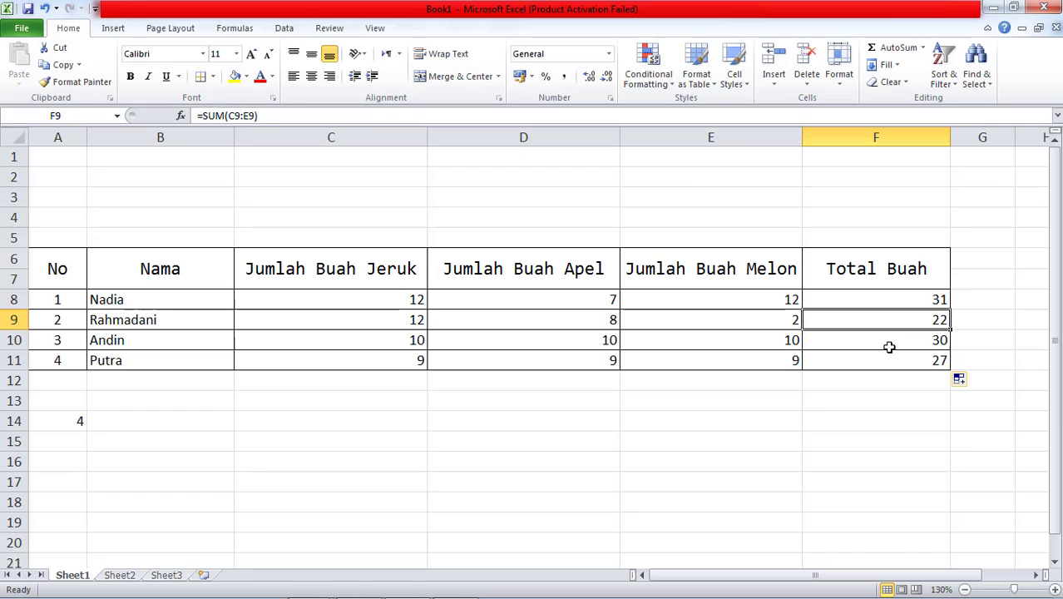
pyautogui.click(885, 343)
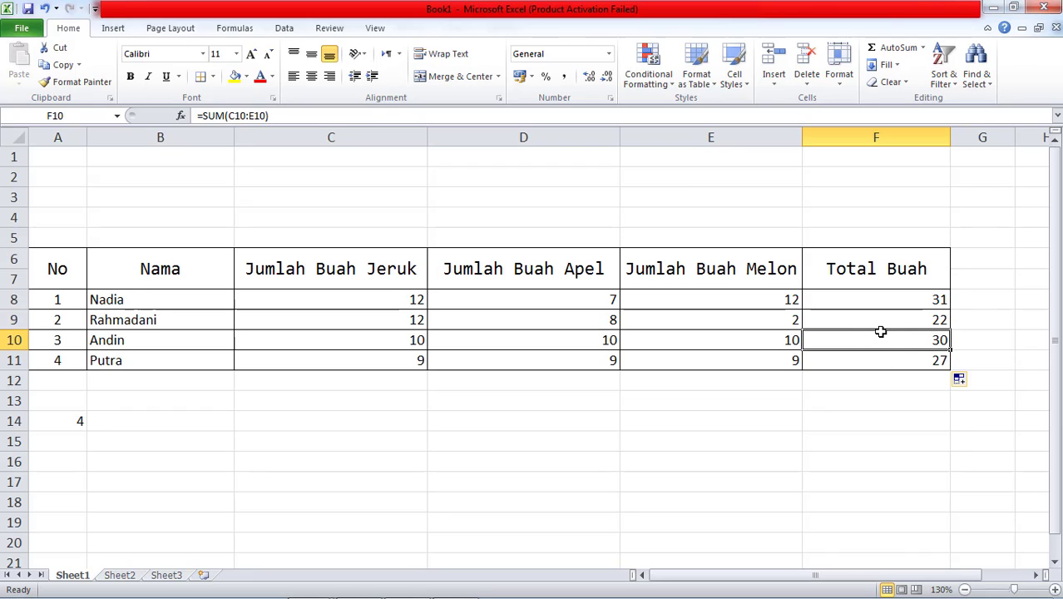
pyautogui.click(880, 321)
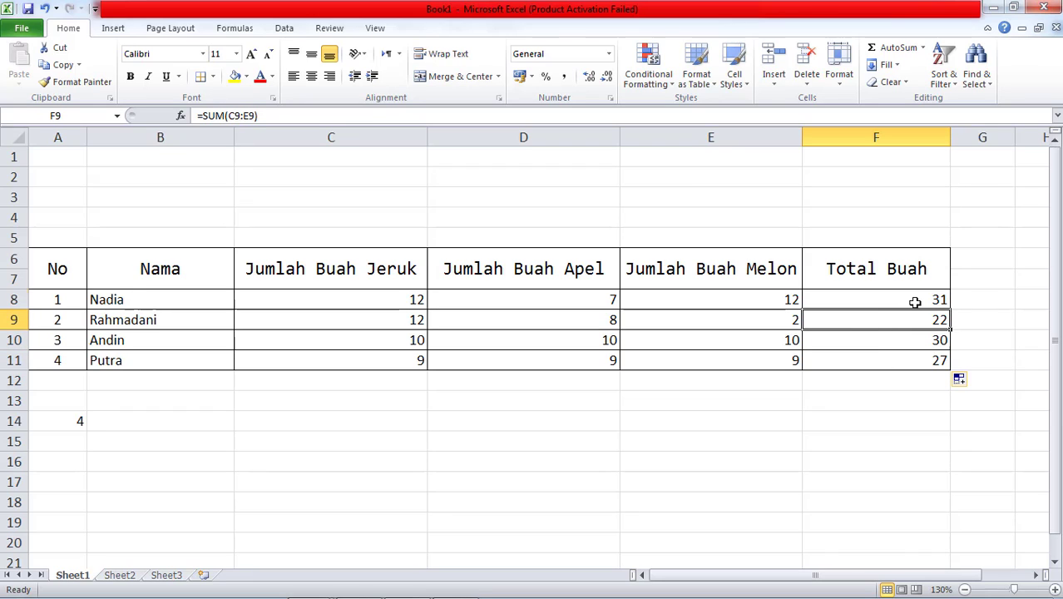
pyautogui.click(915, 301)
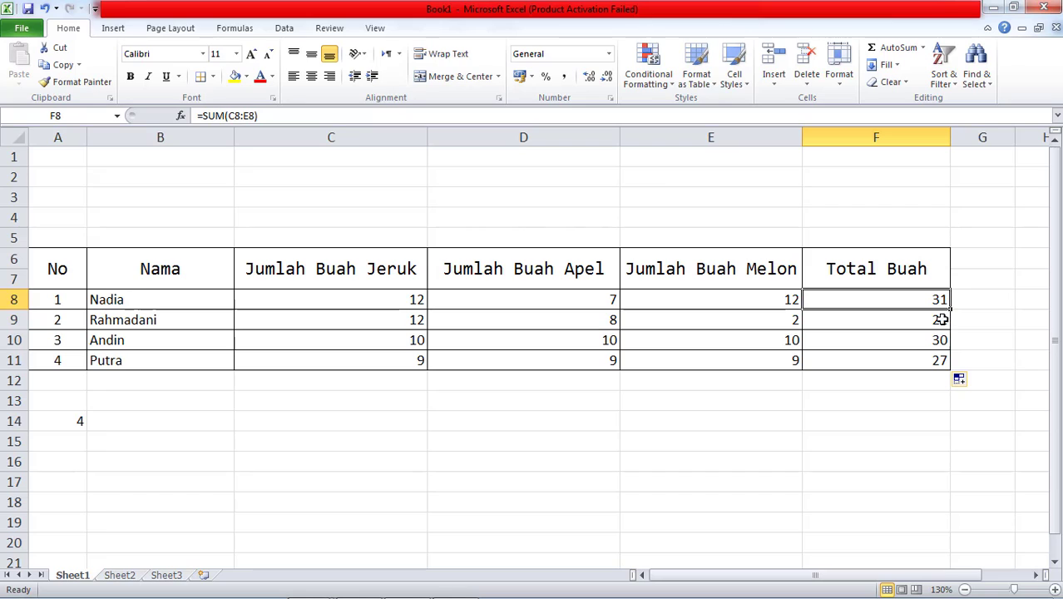
pyautogui.click(940, 319)
pyautogui.click(939, 301)
pyautogui.click(930, 327)
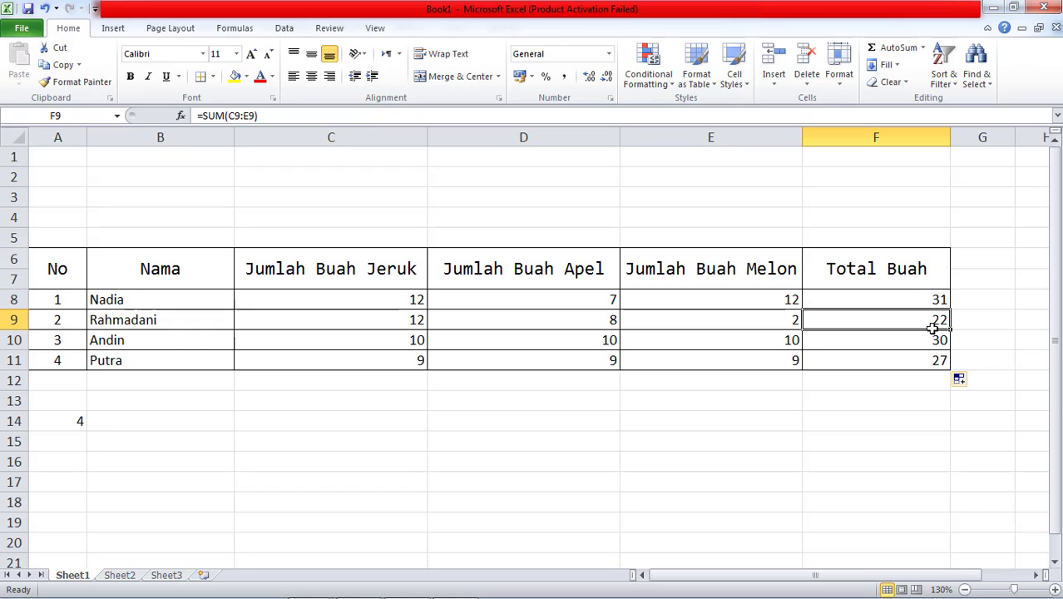
# Clear the SUM formulas from cells F8:F11 in the Total Buah column
pyautogui.click(932, 303)
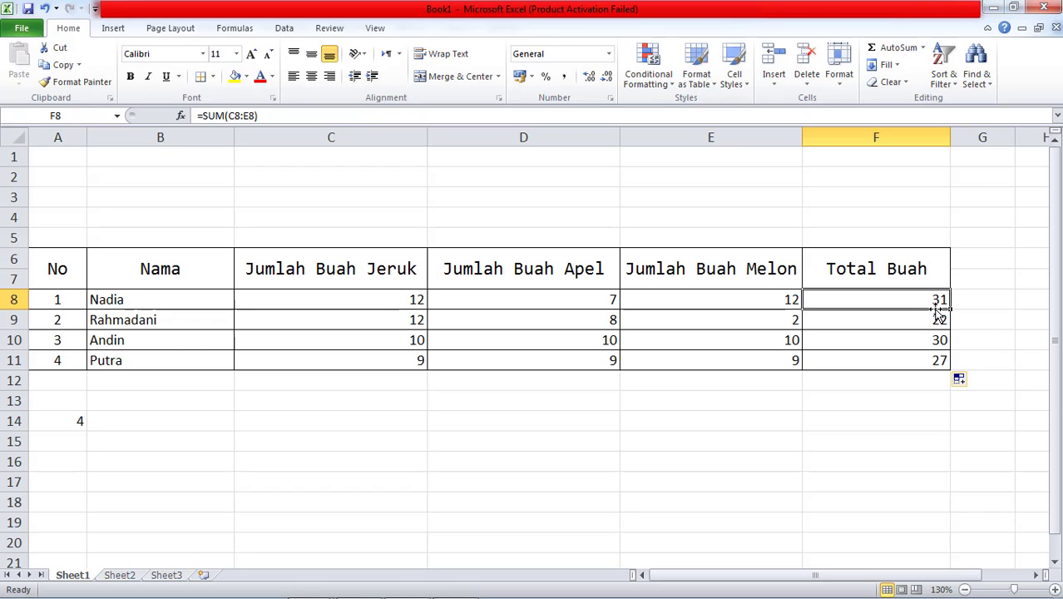
pyautogui.moveTo(933, 320); pyautogui.dragTo(940, 361)
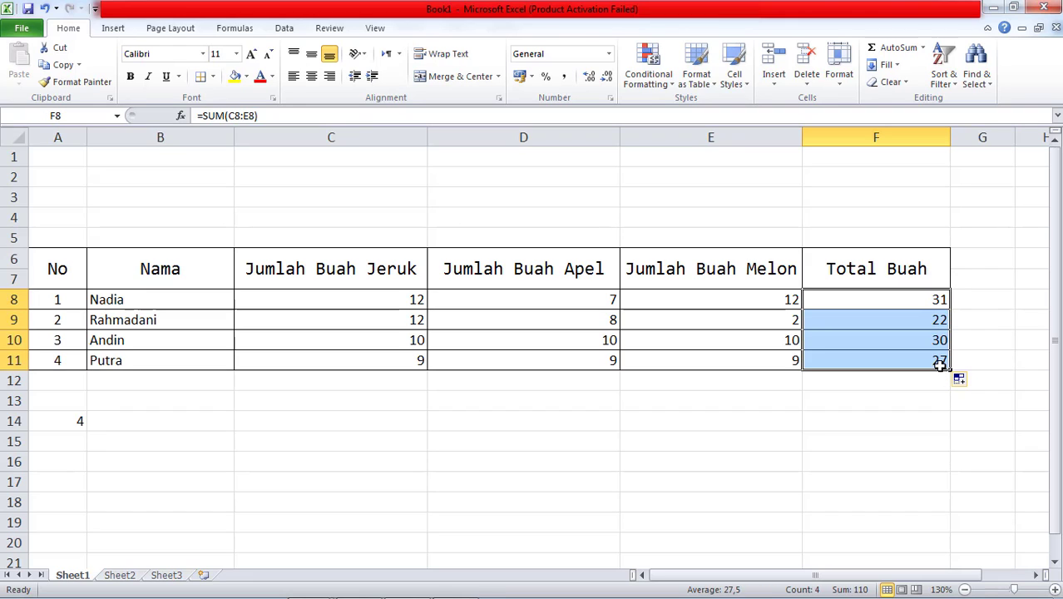
pyautogui.hotkey('ctrl', 'z')
pyautogui.click(931, 300)
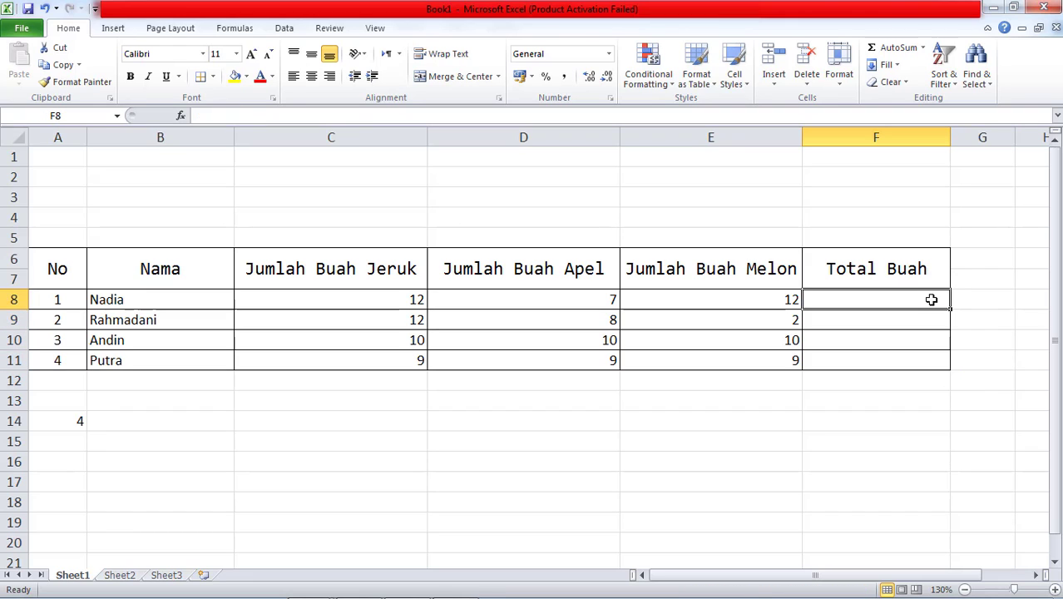
# Enter the formula =AVERAGE(C8:E8) in cell F8 to average the first row's orange, apple and melon quantities
pyautogui.click(288, 110)
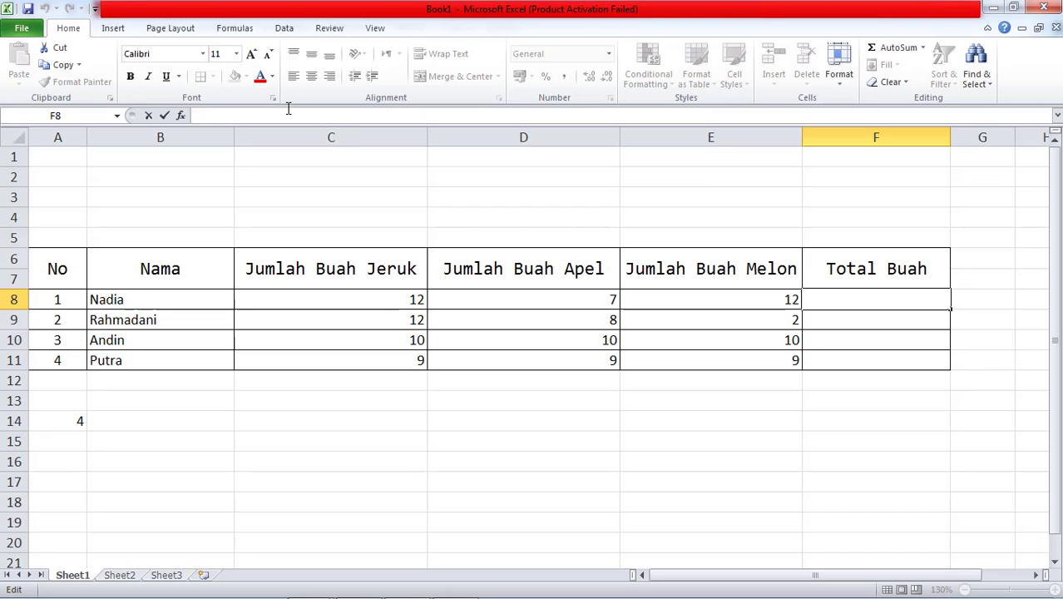
pyautogui.write('=')
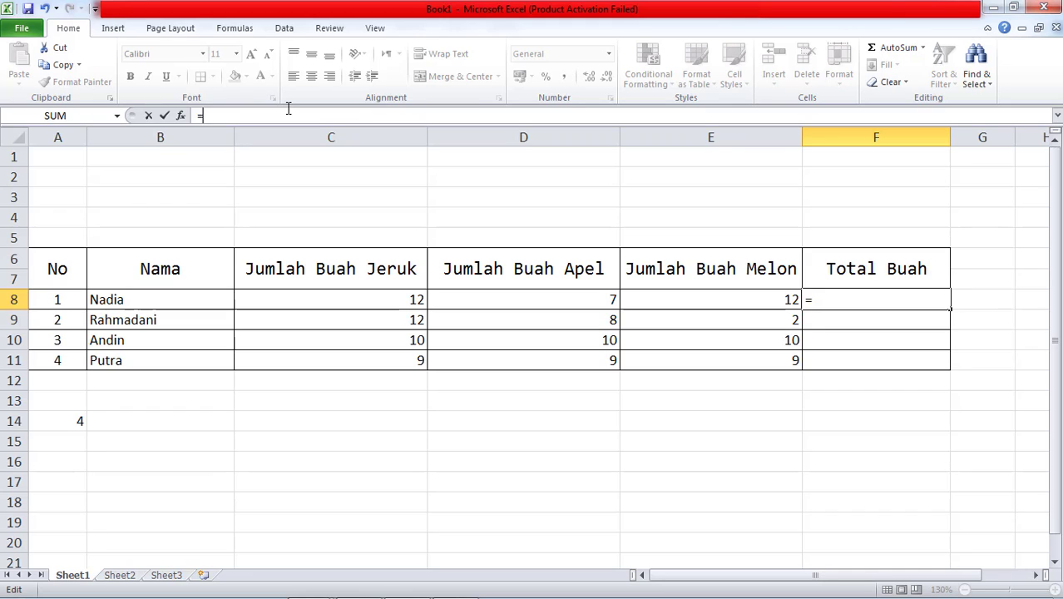
pyautogui.write('AVE')
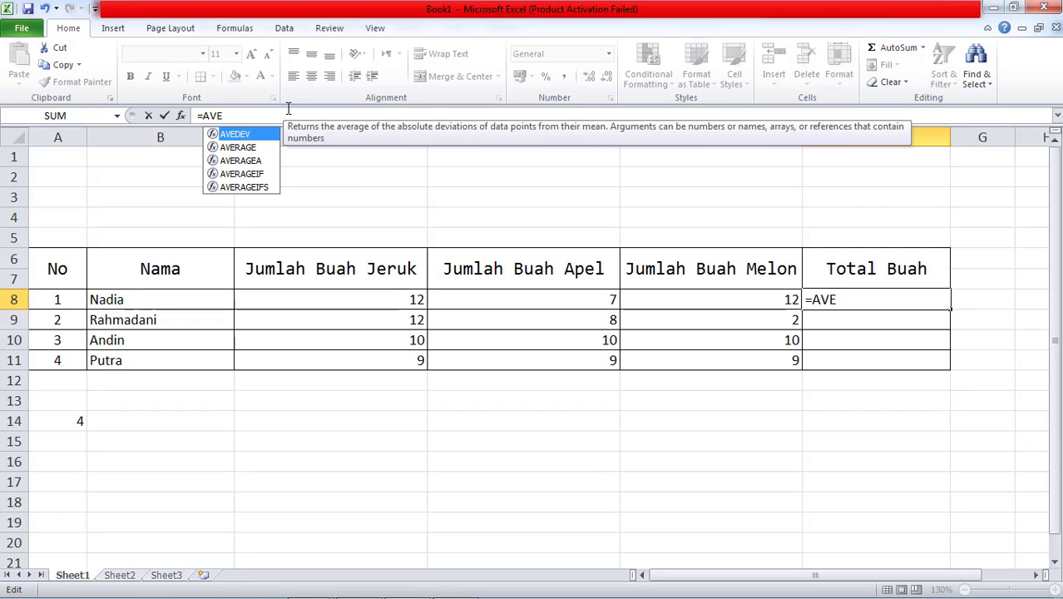
pyautogui.write('rage')
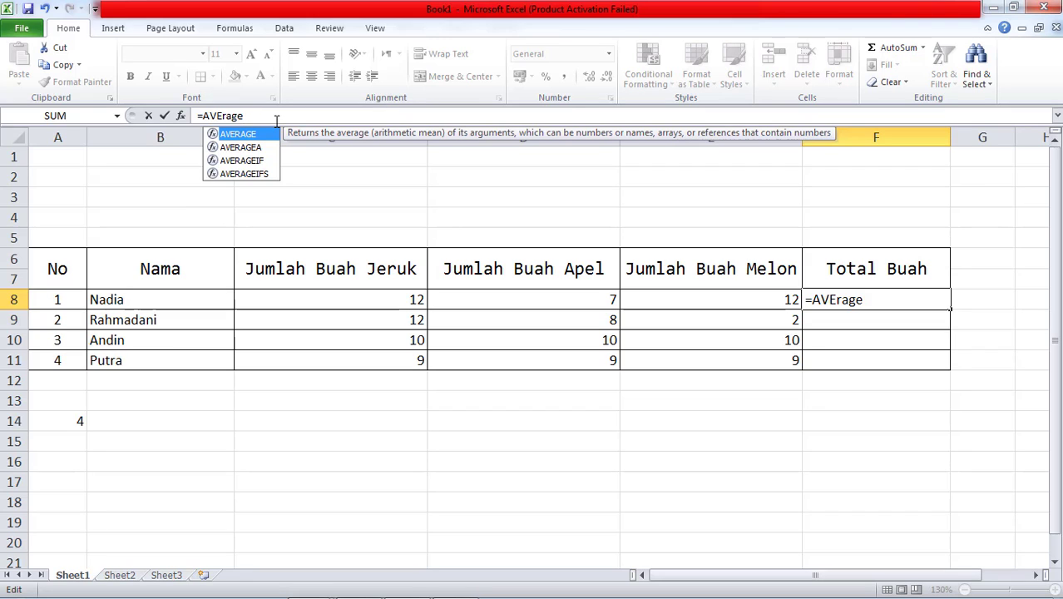
pyautogui.doubleClick(263, 135)
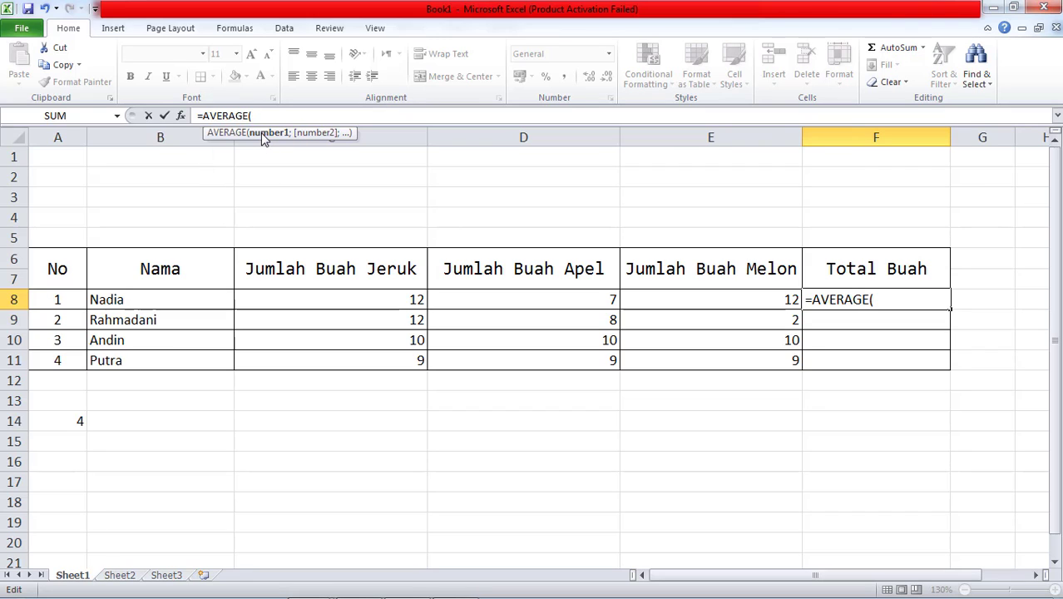
pyautogui.click(379, 299)
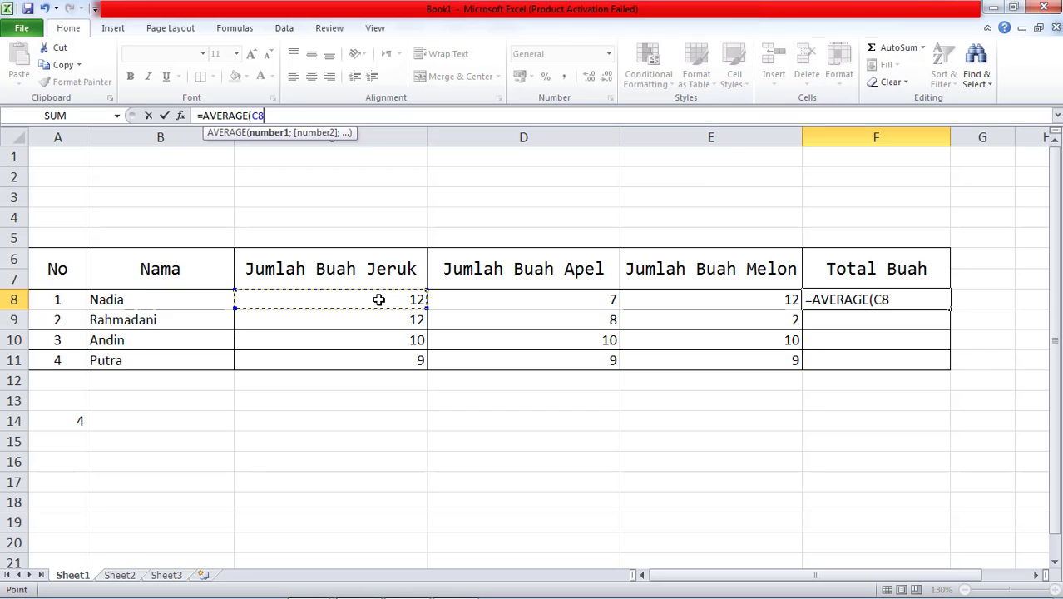
pyautogui.keyDown('shift'); pyautogui.click(779, 299); pyautogui.keyUp('shift')
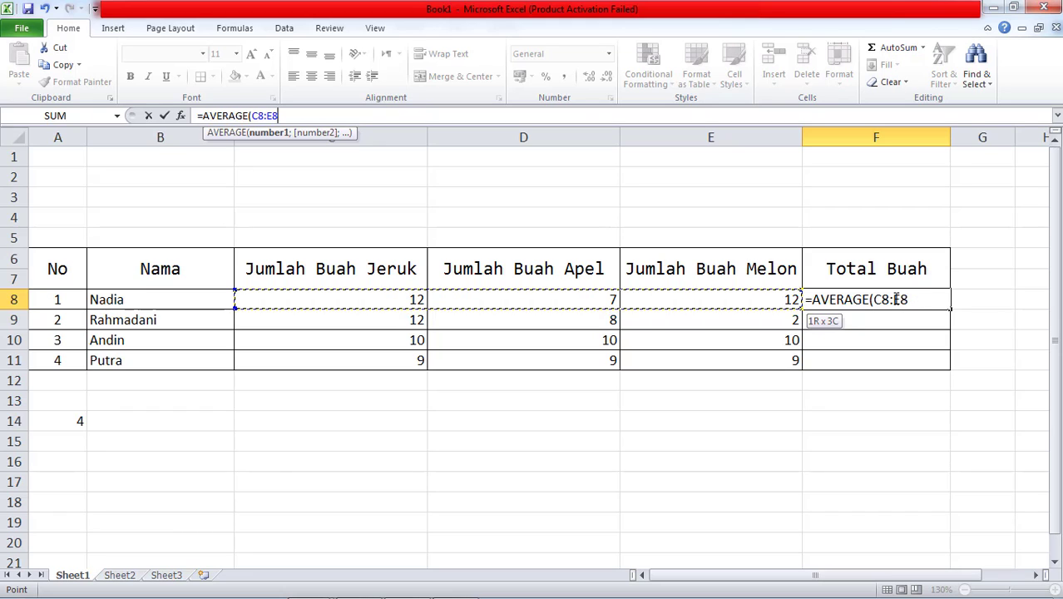
pyautogui.press('Return')
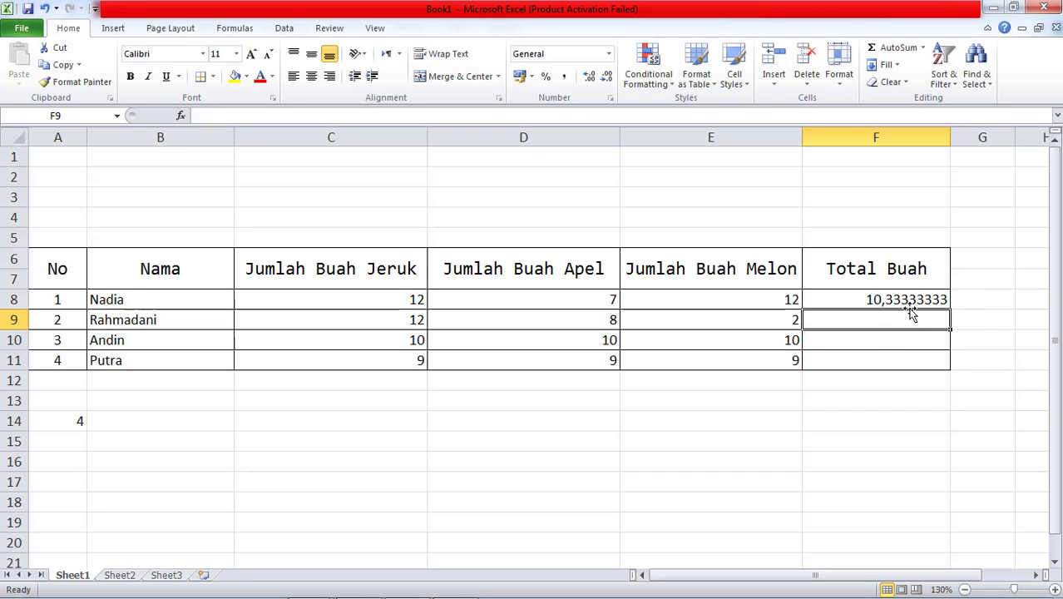
# Check the AVERAGE formula in F8 and fill it down through F11
pyautogui.click(907, 299)
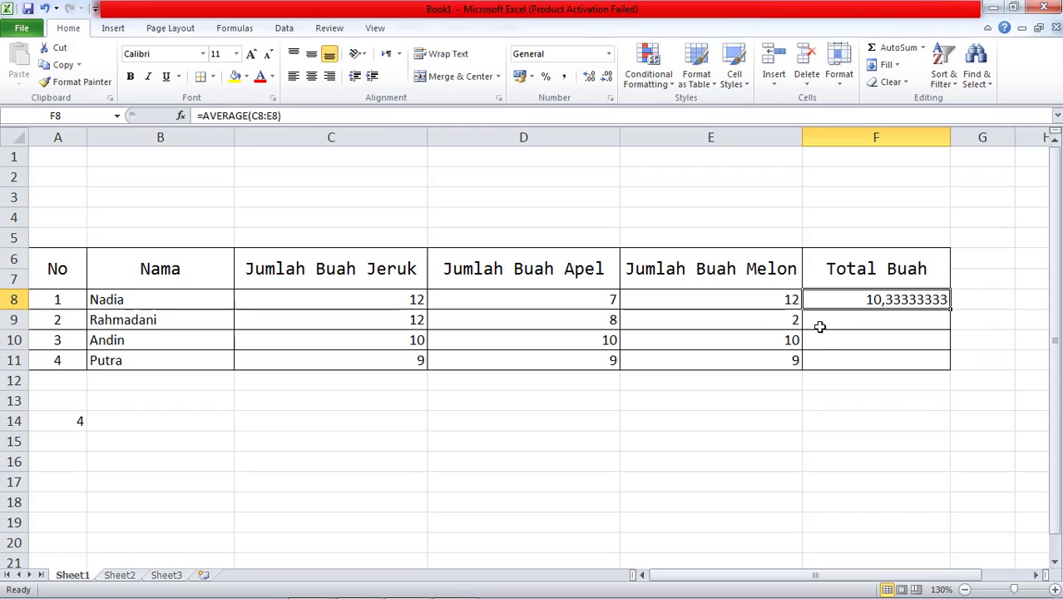
pyautogui.click(848, 325)
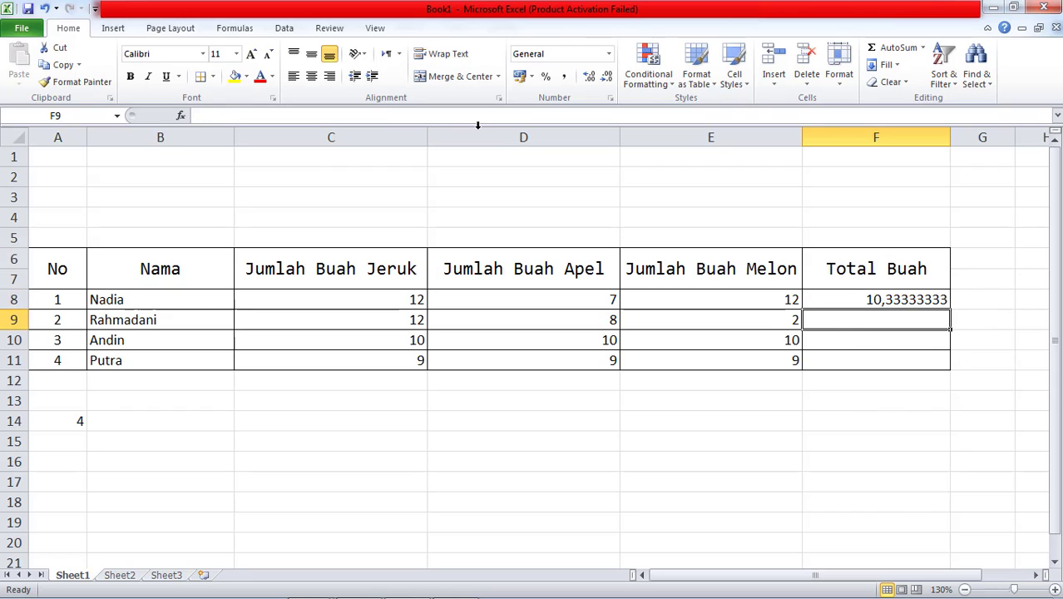
pyautogui.click(292, 116)
pyautogui.click(910, 305)
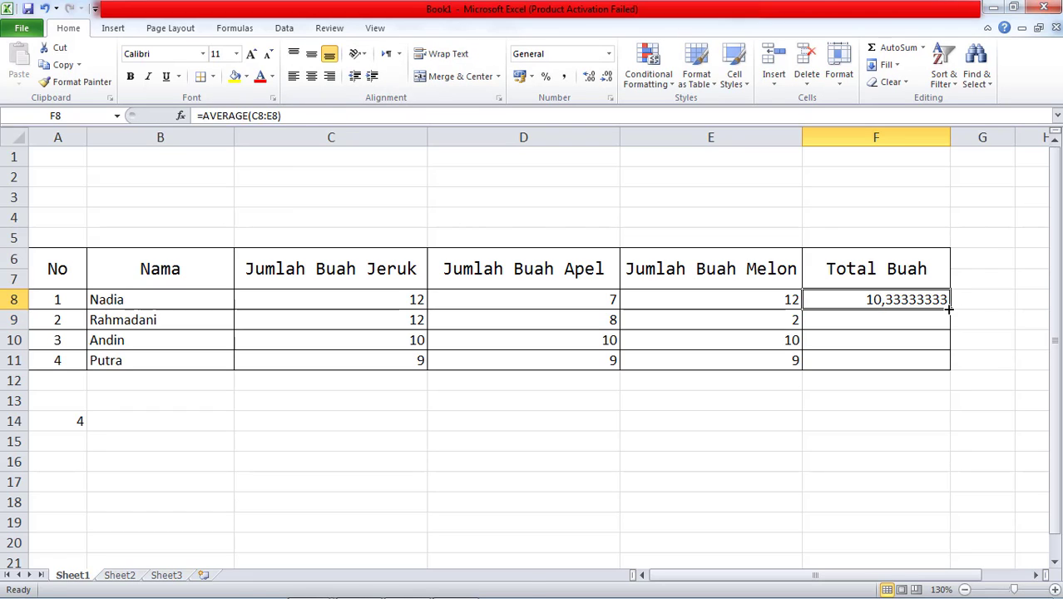
pyautogui.moveTo(949, 309); pyautogui.dragTo(946, 366)
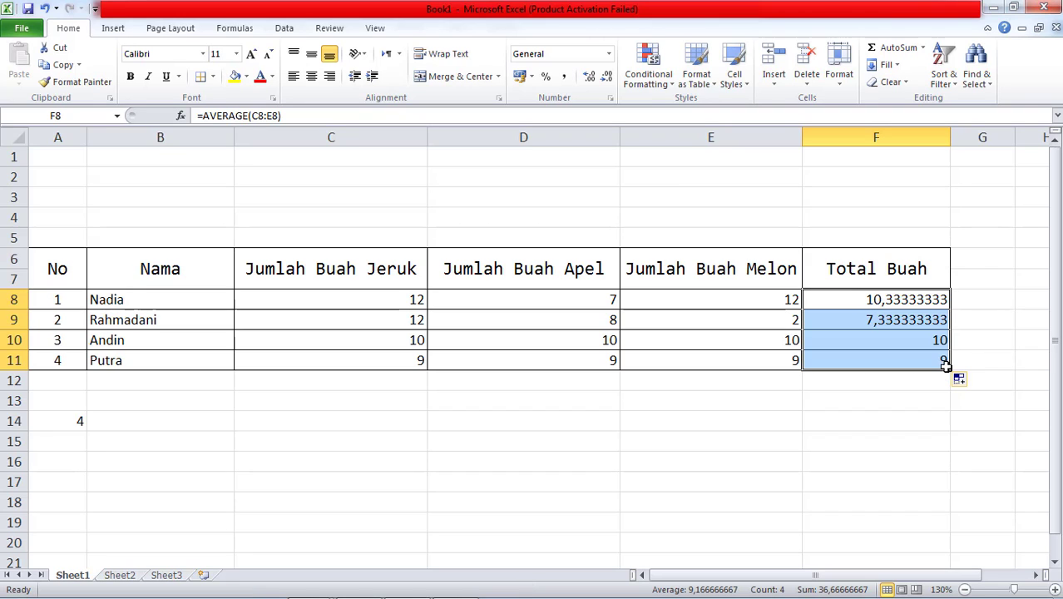
# Undo the fill and the AVERAGE formula entry so that F8:F11 are empty
pyautogui.click(929, 325)
pyautogui.hotkey('ctrl', 'z')
pyautogui.hotkey('ctrl', 'z')
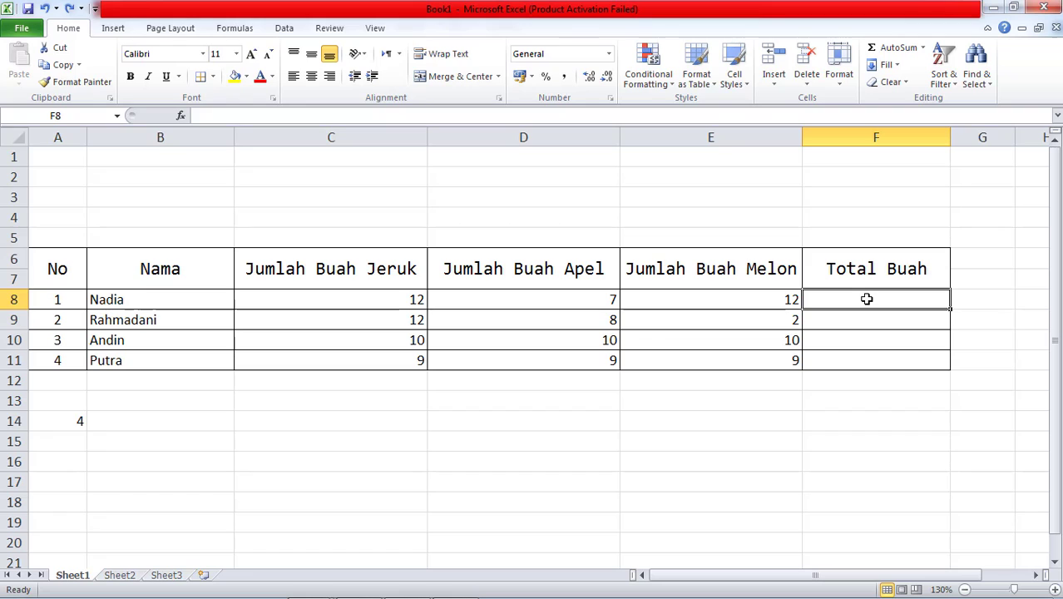
# Enter the formula =MEDIAN(C8:D8) in cell F8 to find the median of the first row's orange and apple quantities
pyautogui.write('=')
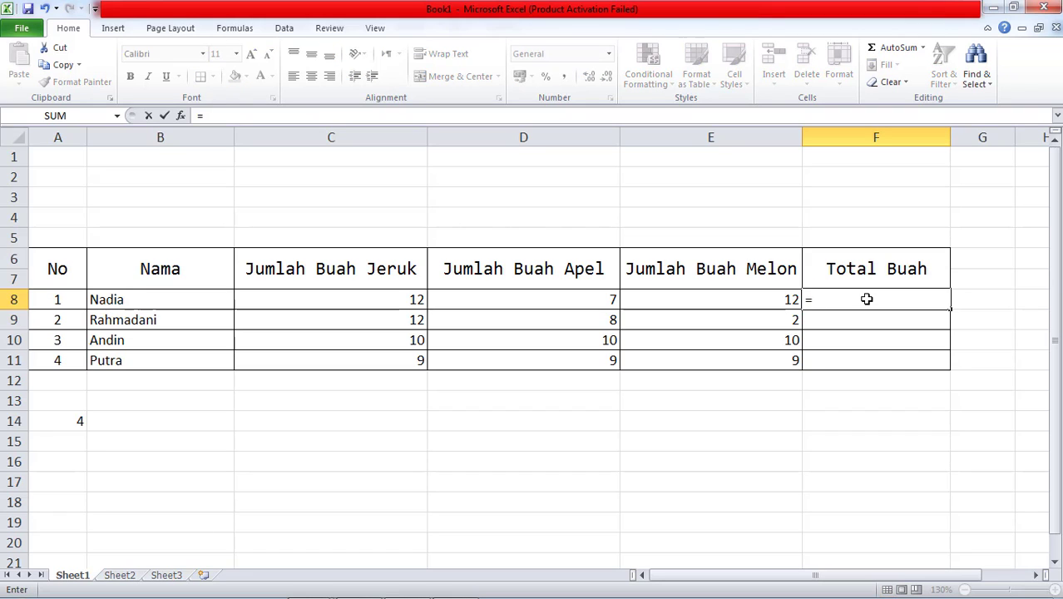
pyautogui.write('M')
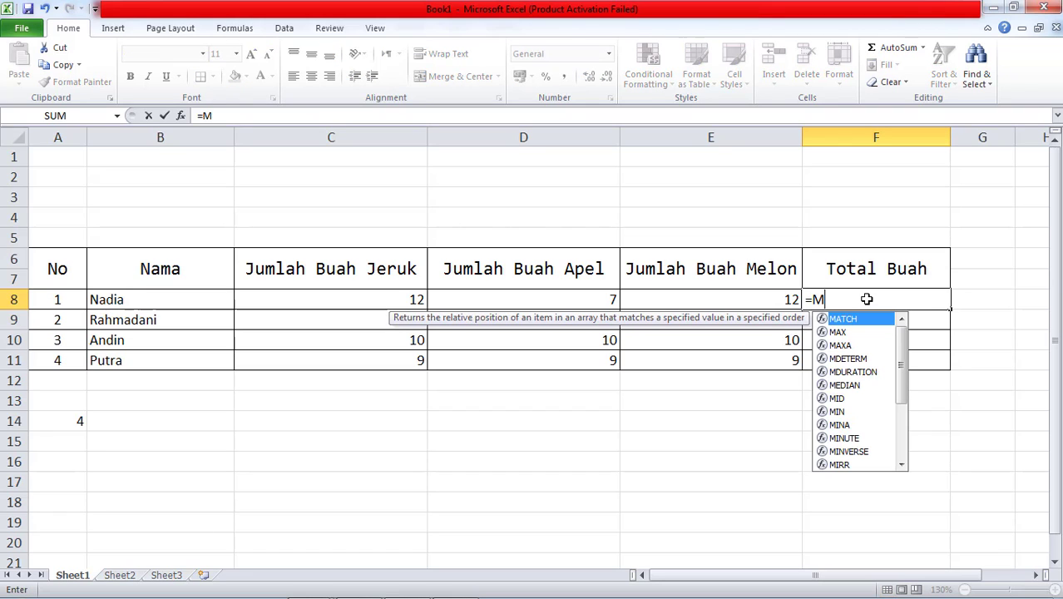
pyautogui.press('Escape')
pyautogui.write('E')
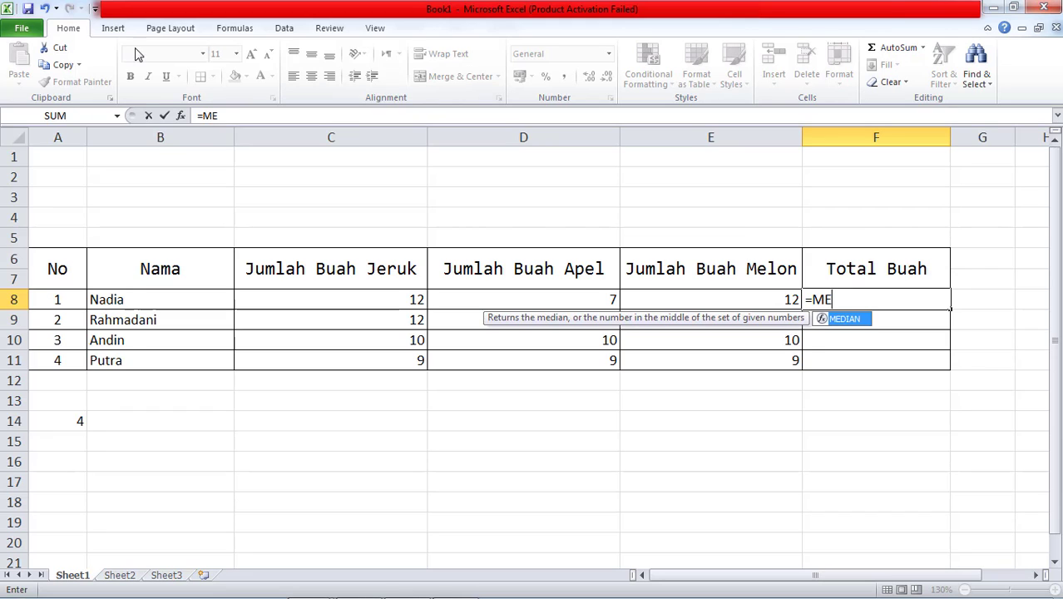
pyautogui.click(300, 115)
pyautogui.write('di')
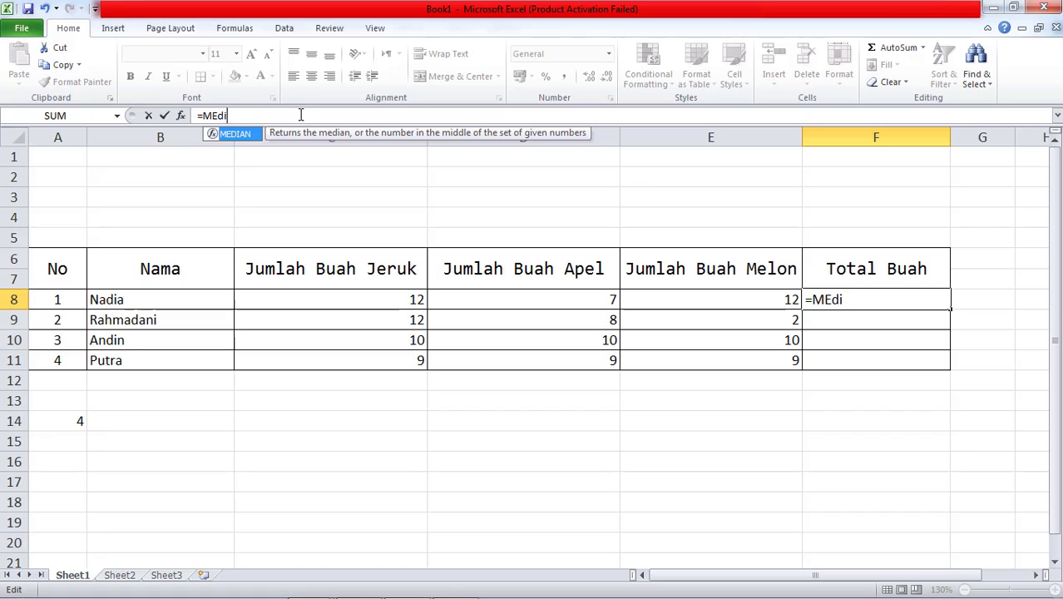
pyautogui.doubleClick(237, 134)
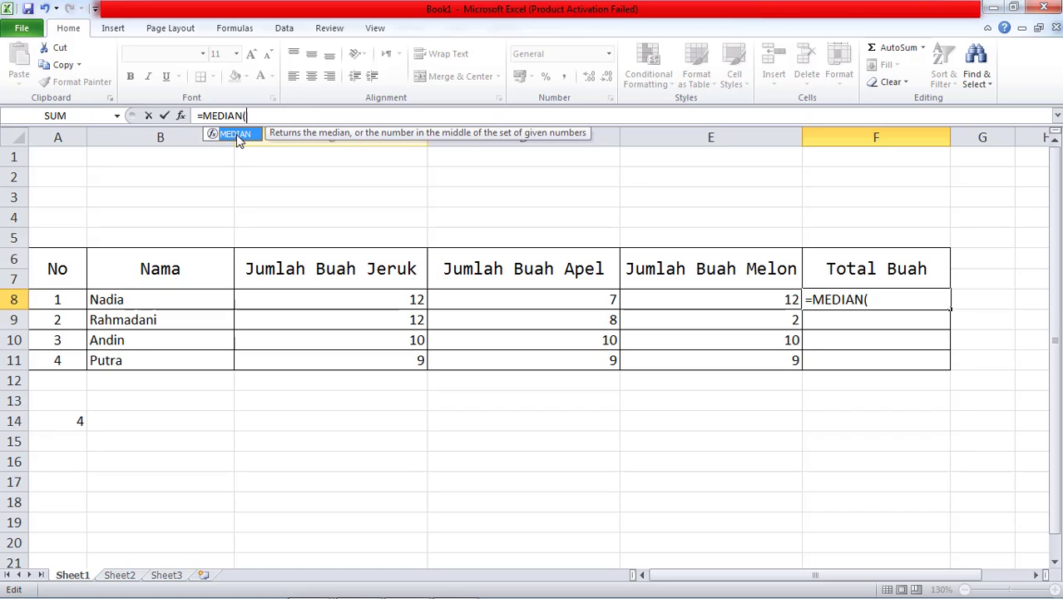
pyautogui.click(392, 299)
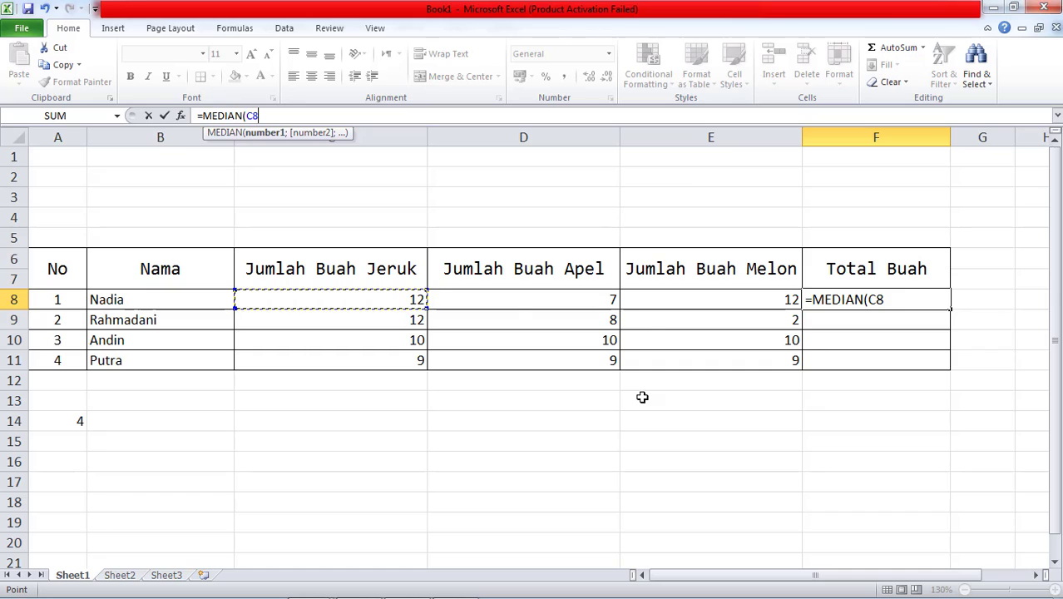
pyautogui.hotkey('shift', 'Right')
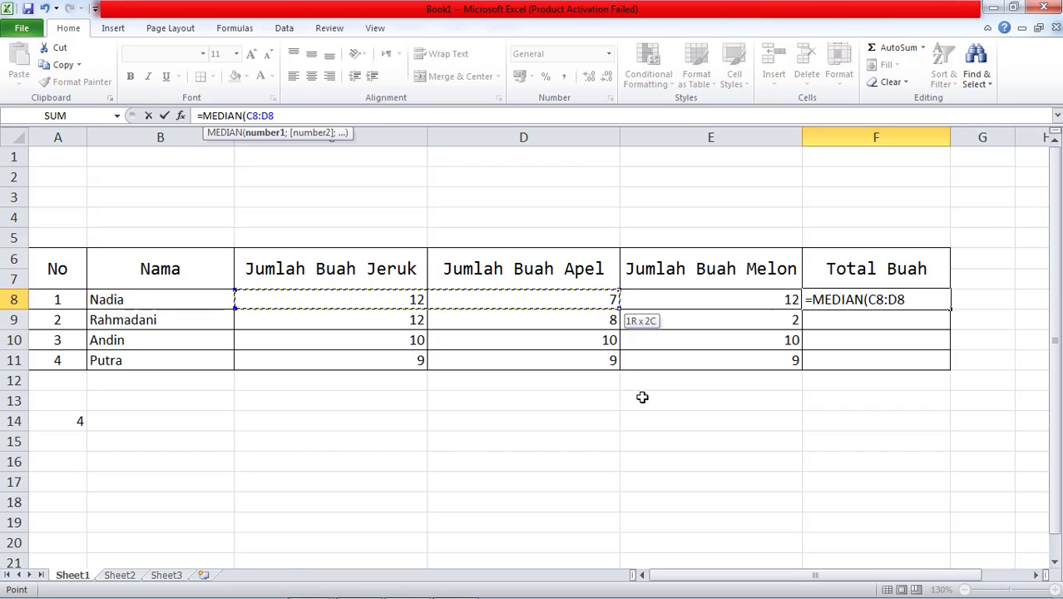
pyautogui.press('Return')
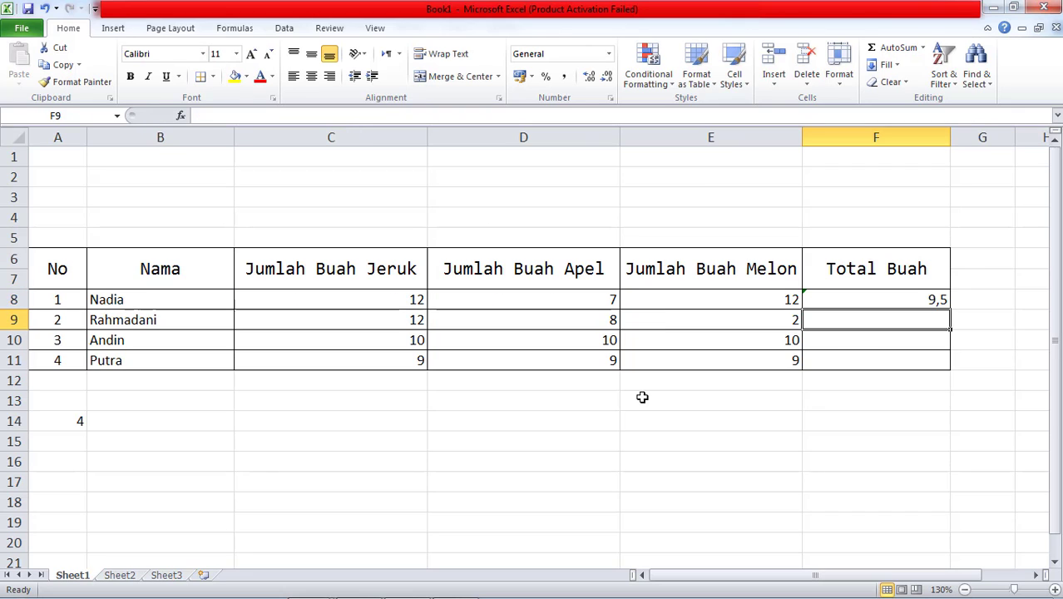
# Replace the MEDIAN formula in cell F8 with =MIN(C8:E8) to find the smallest of the first row's fruit quantities
pyautogui.click(890, 300)
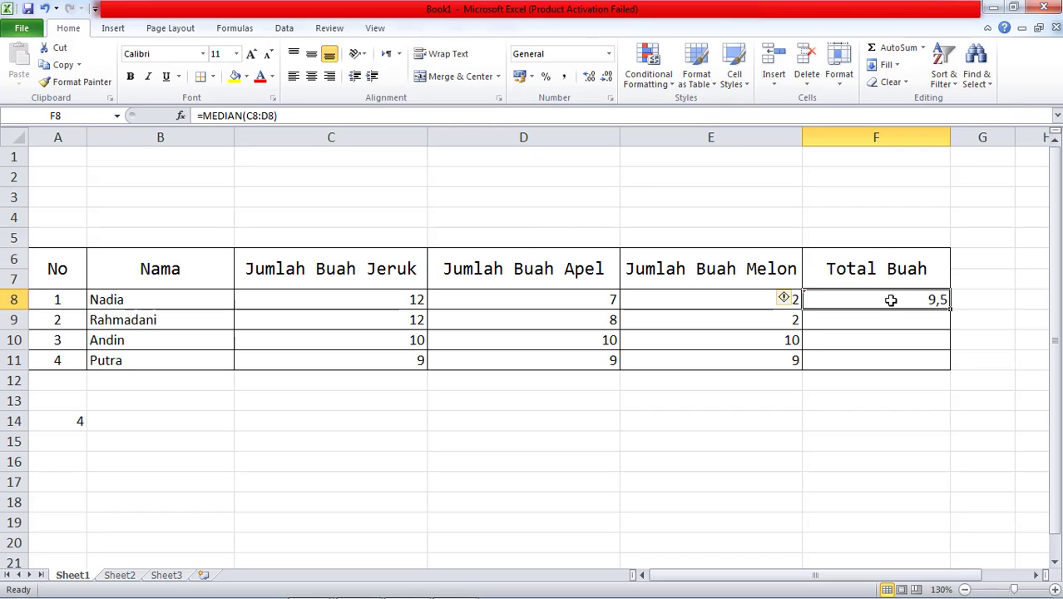
pyautogui.press('Delete')
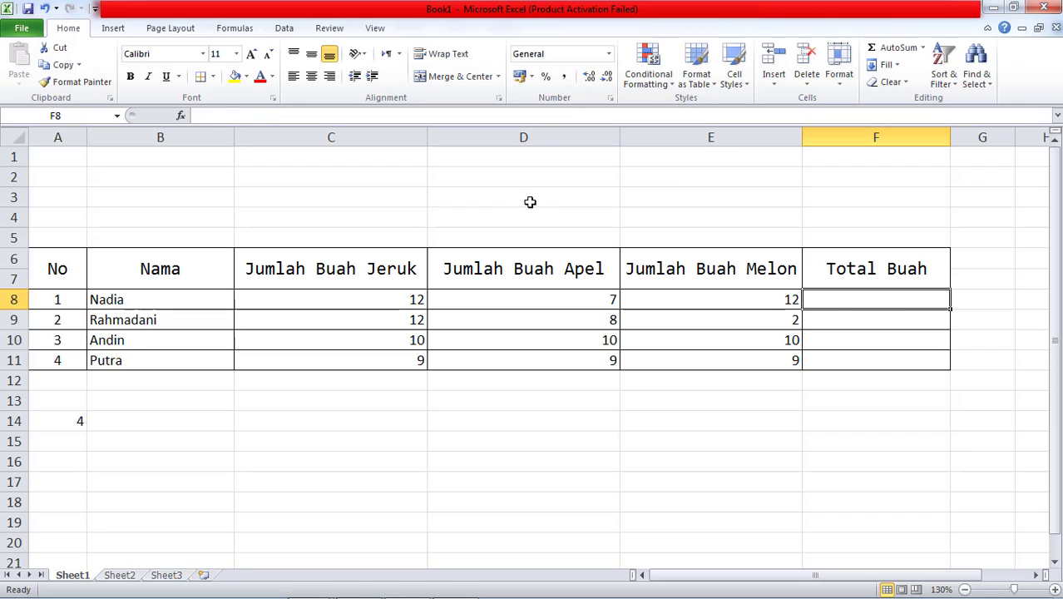
pyautogui.click(429, 109)
pyautogui.write('=')
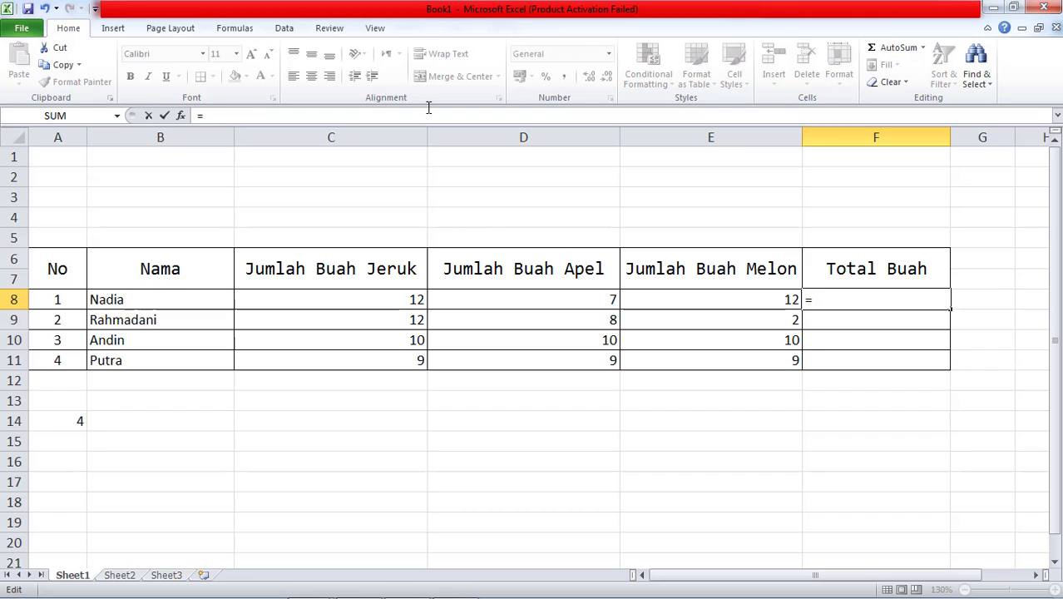
pyautogui.write('MIN')
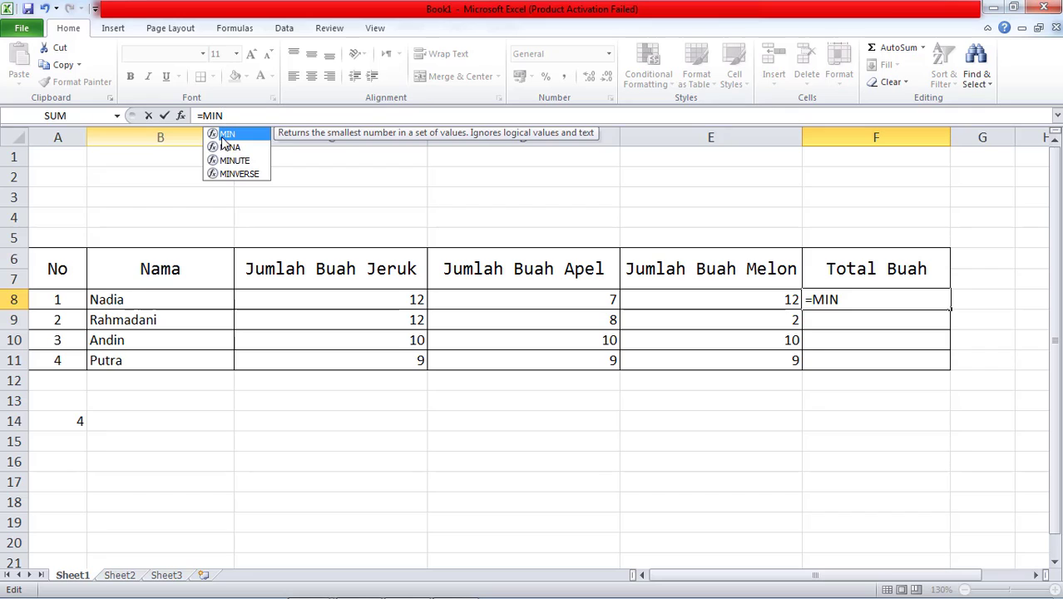
pyautogui.write('(')
pyautogui.click(375, 296)
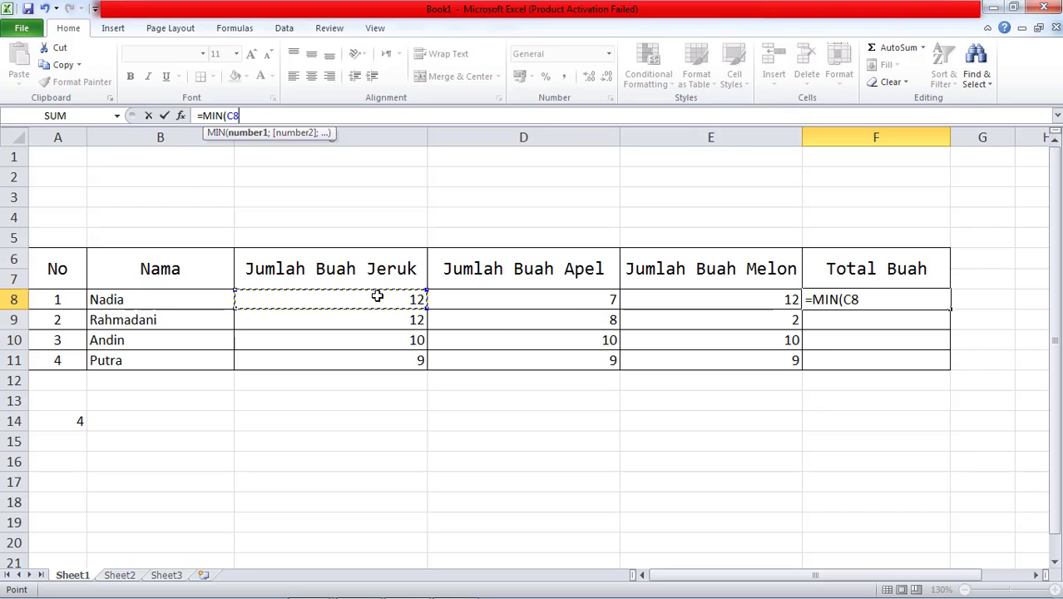
pyautogui.keyDown('shift'); pyautogui.click(564, 296); pyautogui.keyUp('shift')
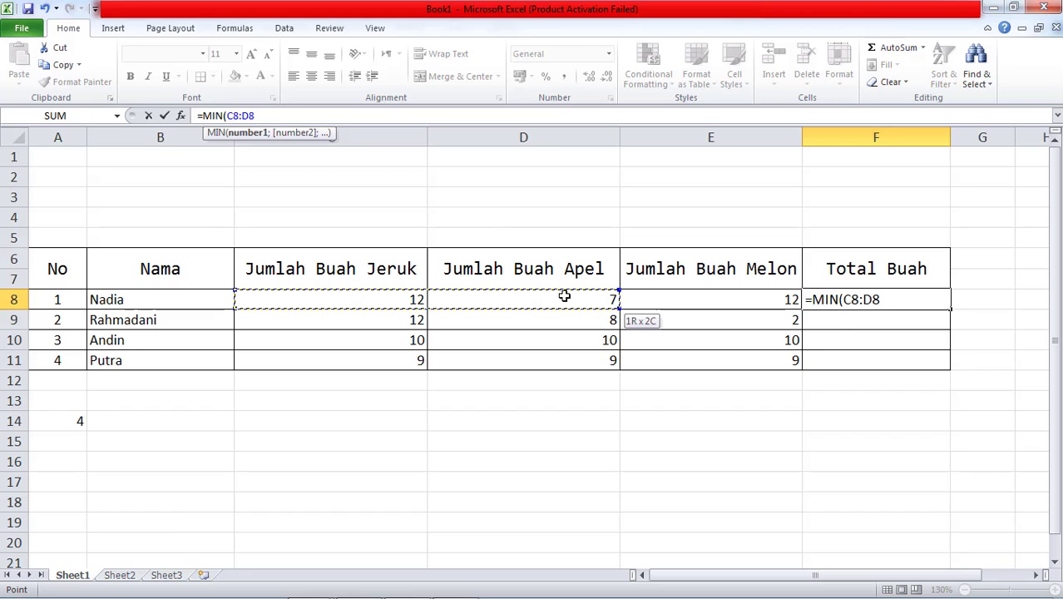
pyautogui.hotkey('shift', 'Right')
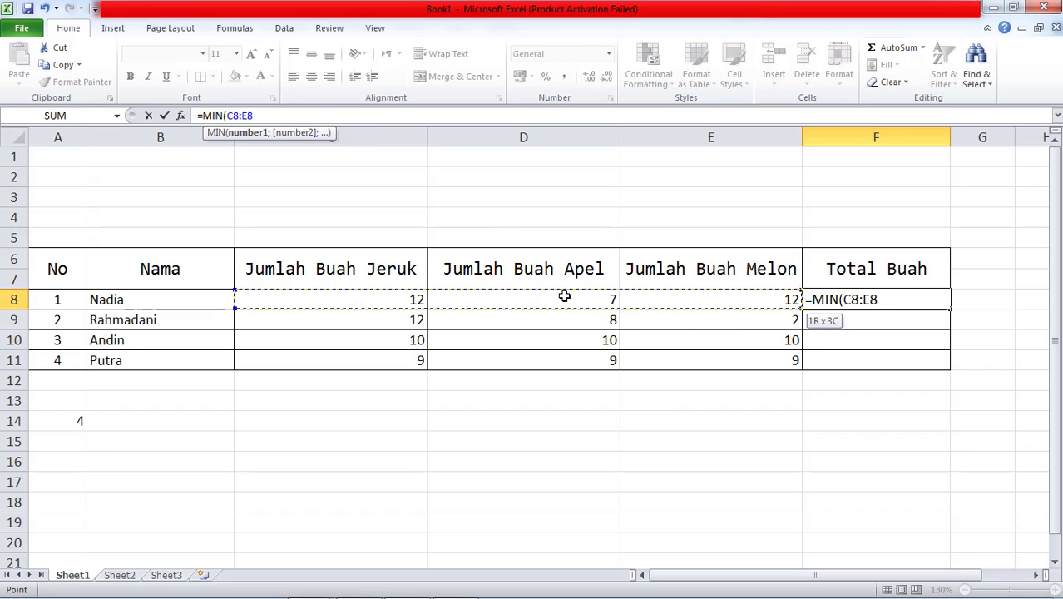
pyautogui.press('Return')
pyautogui.click(564, 296)
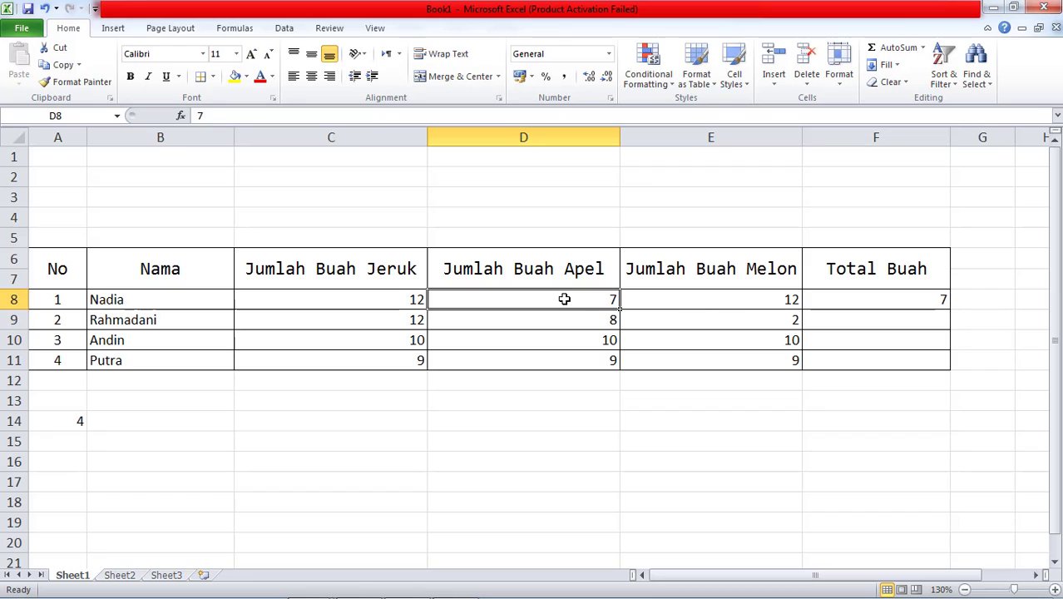
# Fill the MIN formula from F8 down through F11 to check the copied formula in F9, and undo the fill
pyautogui.click(845, 305)
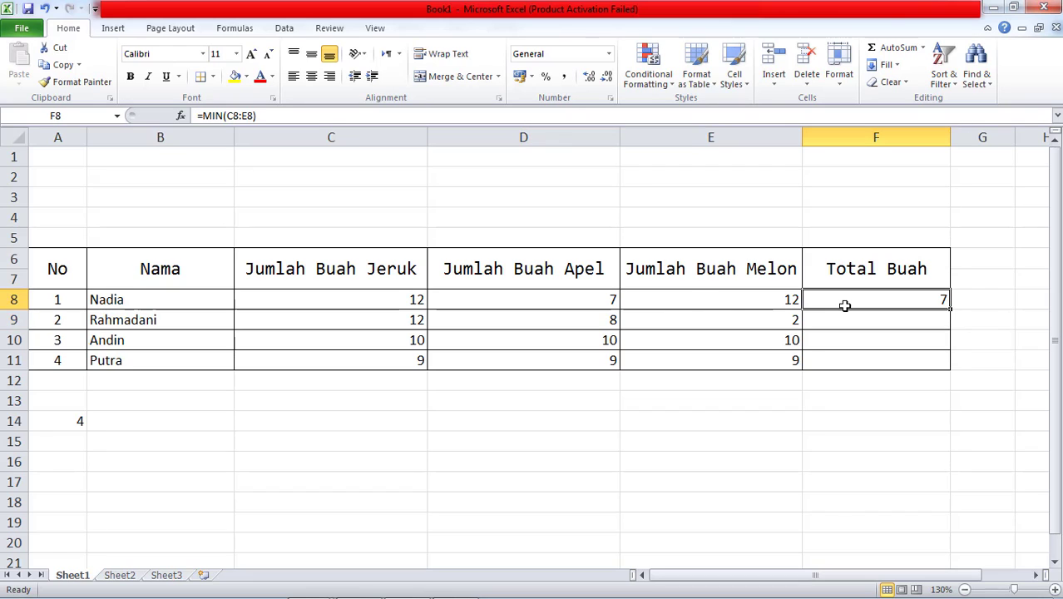
pyautogui.moveTo(950, 310); pyautogui.dragTo(950, 367)
pyautogui.click(945, 319)
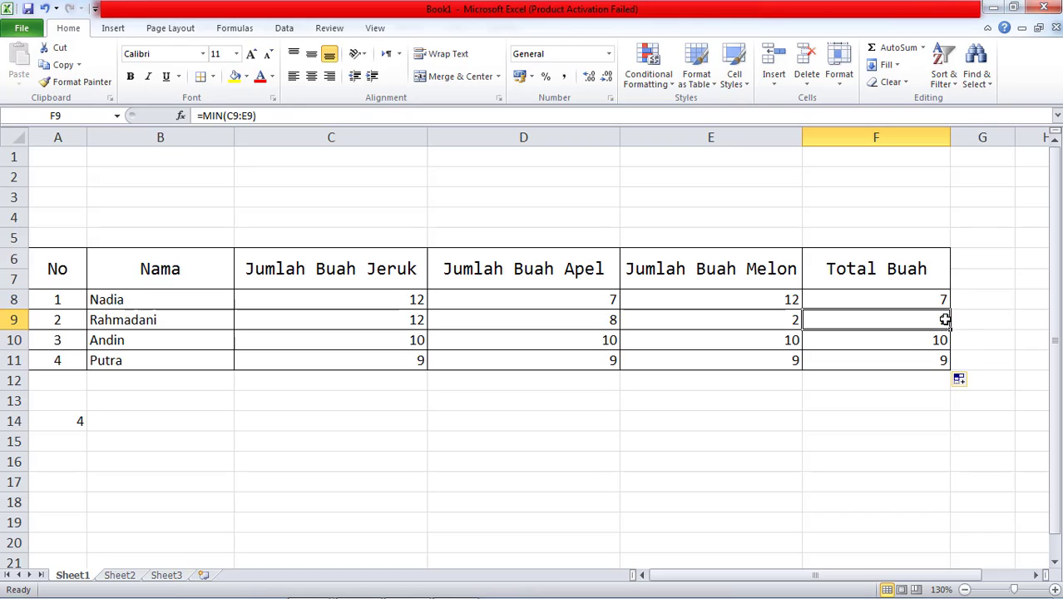
pyautogui.hotkey('ctrl', 'z')
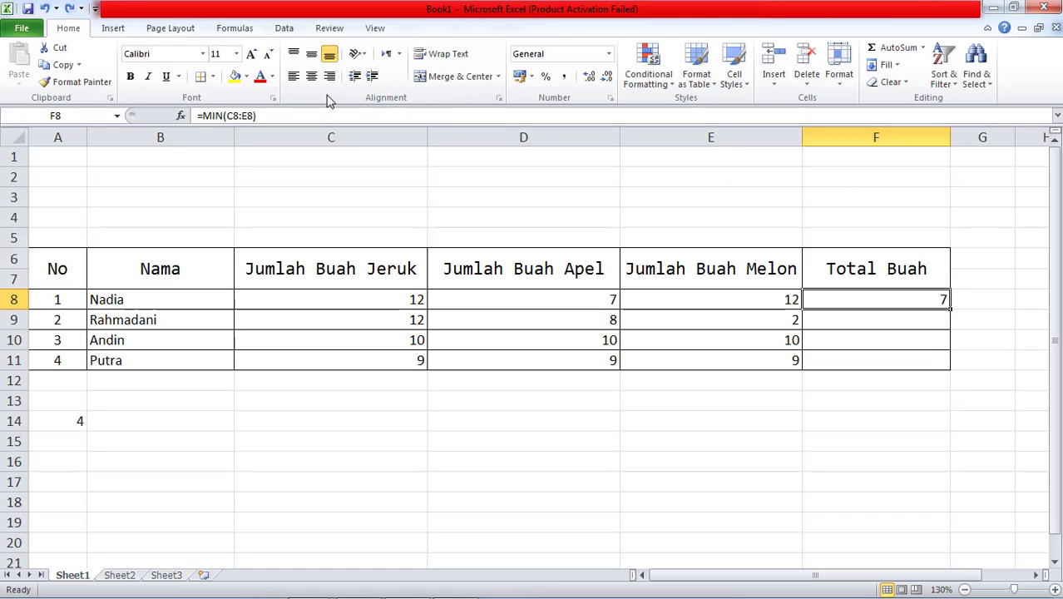
# Replace the MIN formula in cell F8 with =MAX(C8:E8) to find the largest of the first row's fruit quantities
pyautogui.click(313, 116)
pyautogui.moveTo(313, 115); pyautogui.dragTo(201, 115)
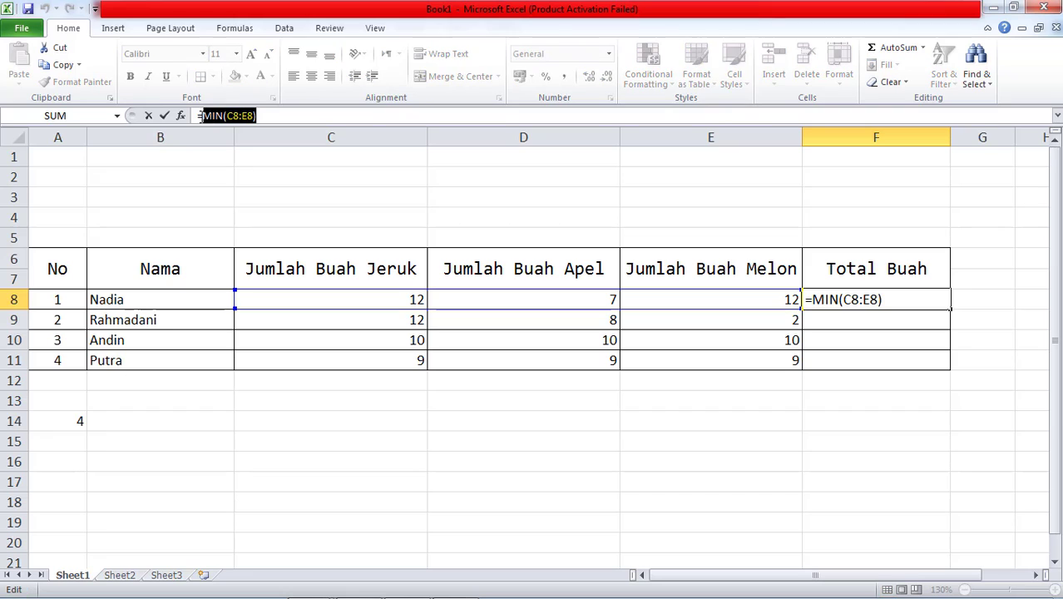
pyautogui.write('MAX')
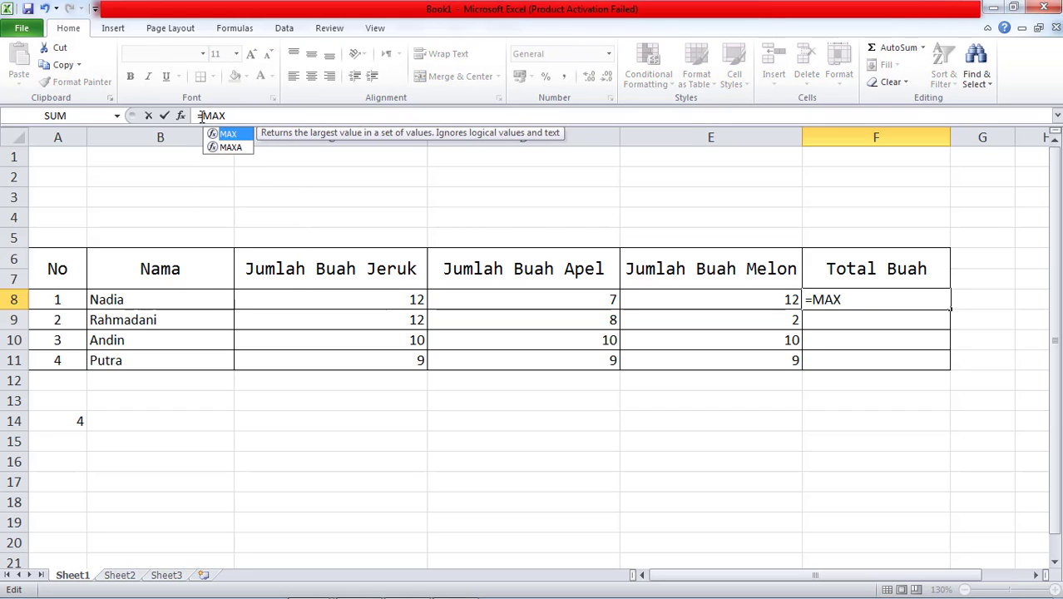
pyautogui.write('(')
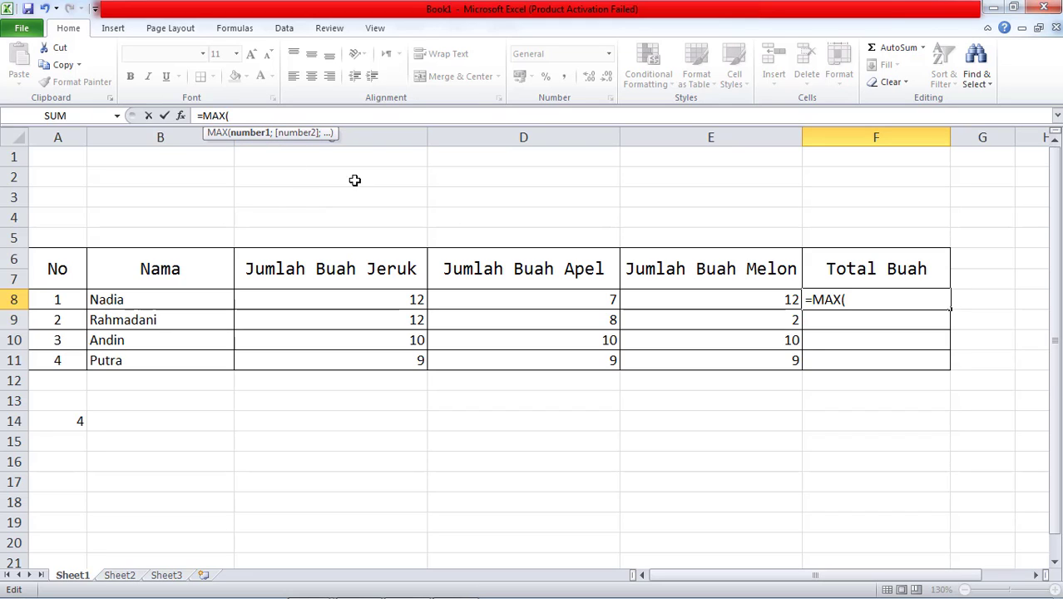
pyautogui.click(413, 301)
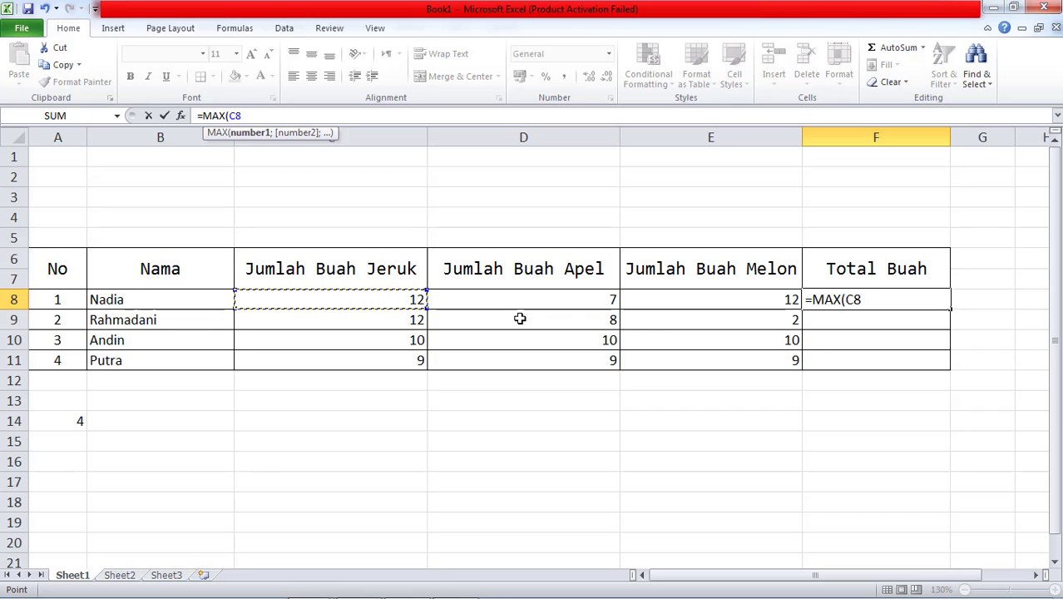
pyautogui.hotkey('shift', 'Right')
pyautogui.hotkey('shift', 'Right')
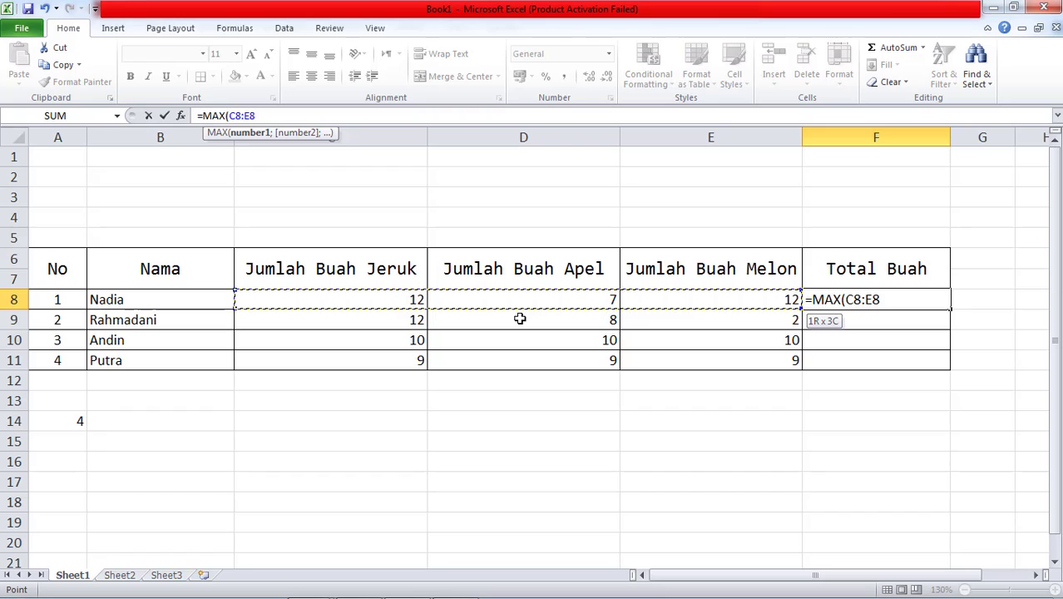
pyautogui.press('Return')
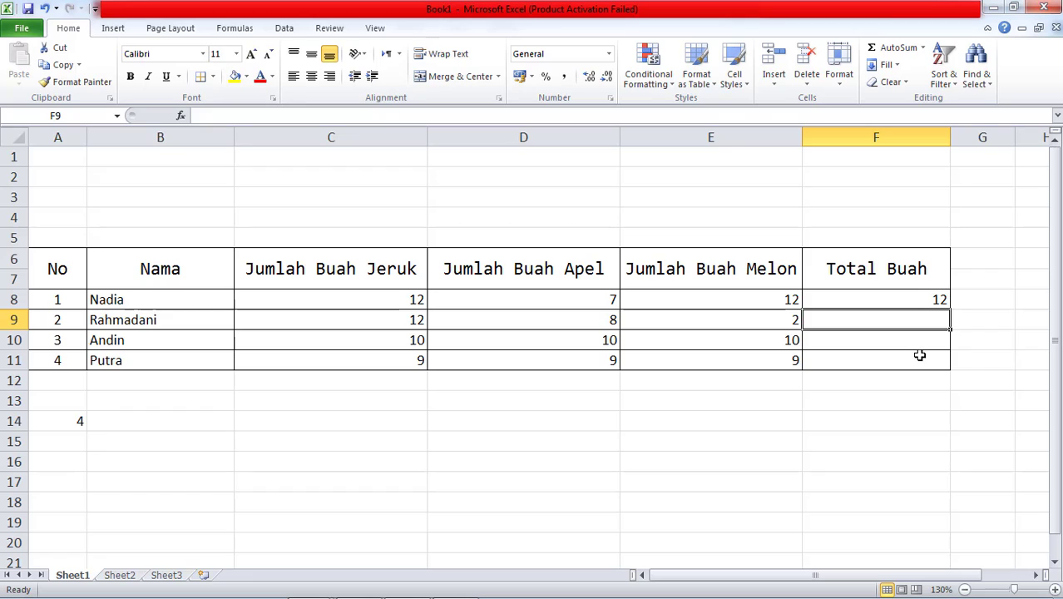
pyautogui.click(916, 304)
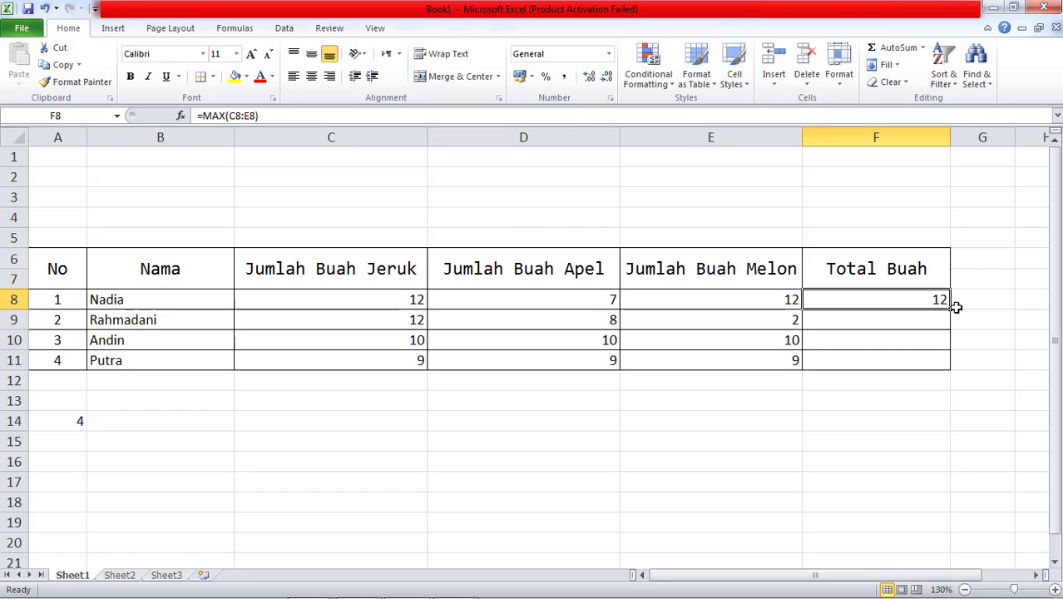